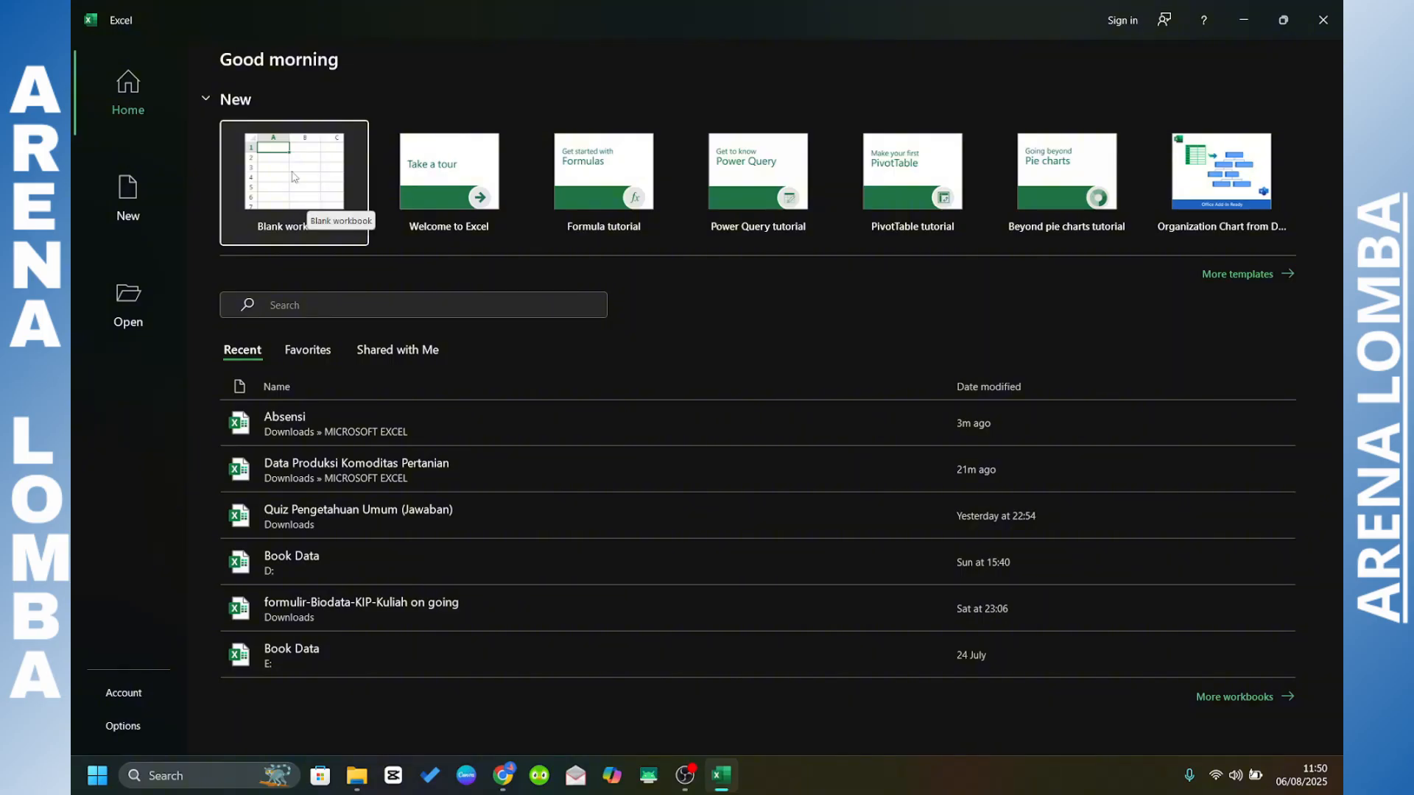
- Create a new blank workbook
{"action": "left_click", "coordinate": [292, 177]}
{"action": "left_click", "coordinate": [326, 349]}
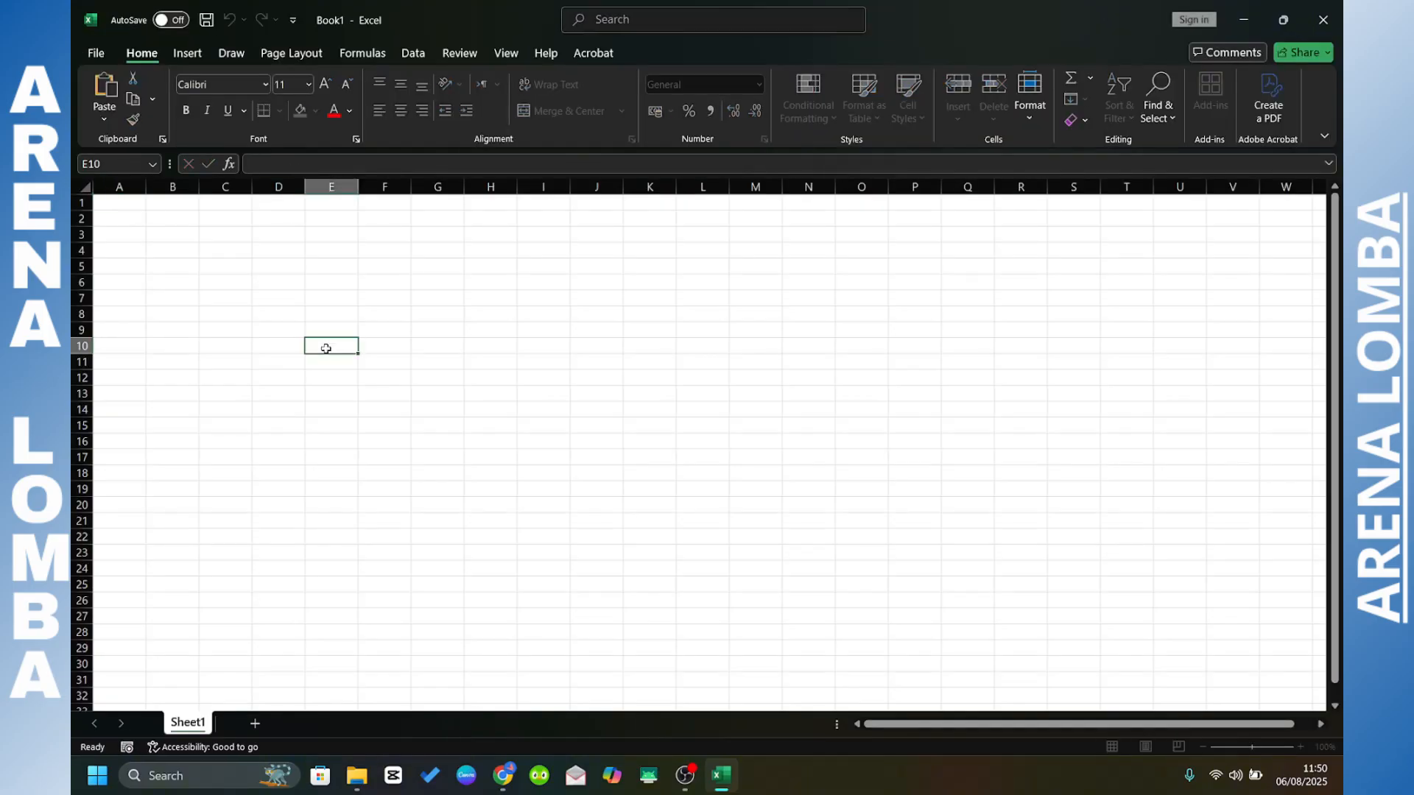
{"action": "left_click", "coordinate": [315, 309]}
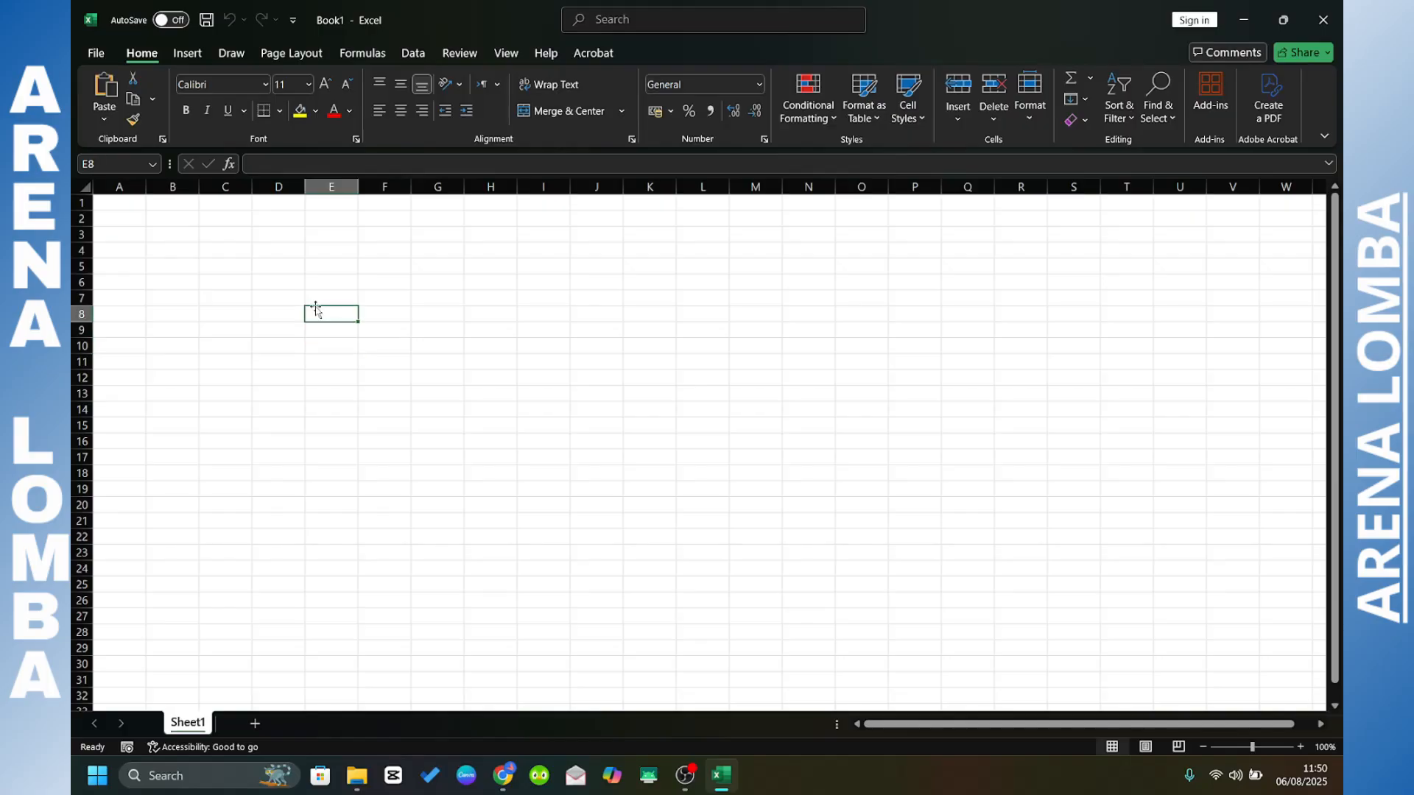
{"action": "left_click", "coordinate": [228, 266]}
{"action": "left_click", "coordinate": [162, 233]}
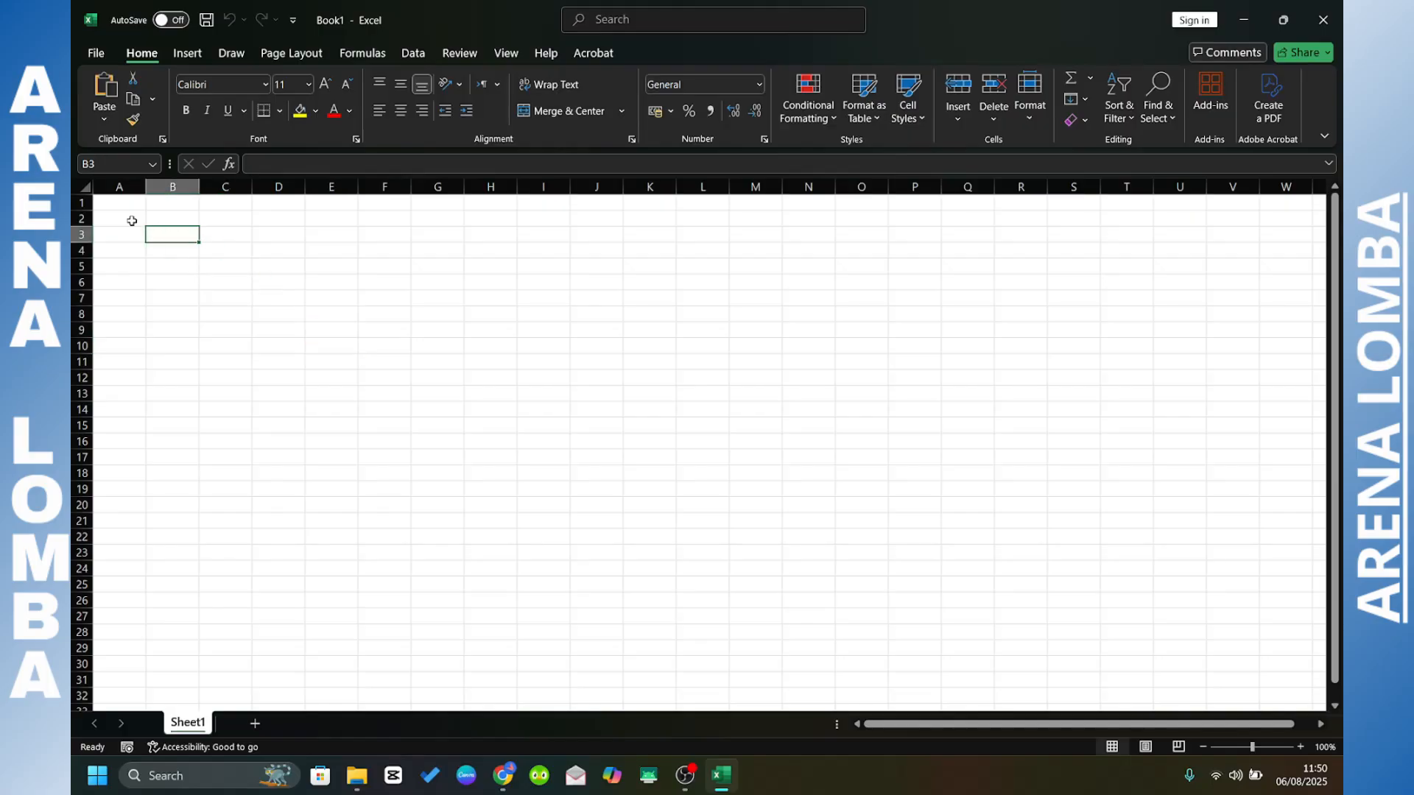
{"action": "left_click", "coordinate": [273, 241]}
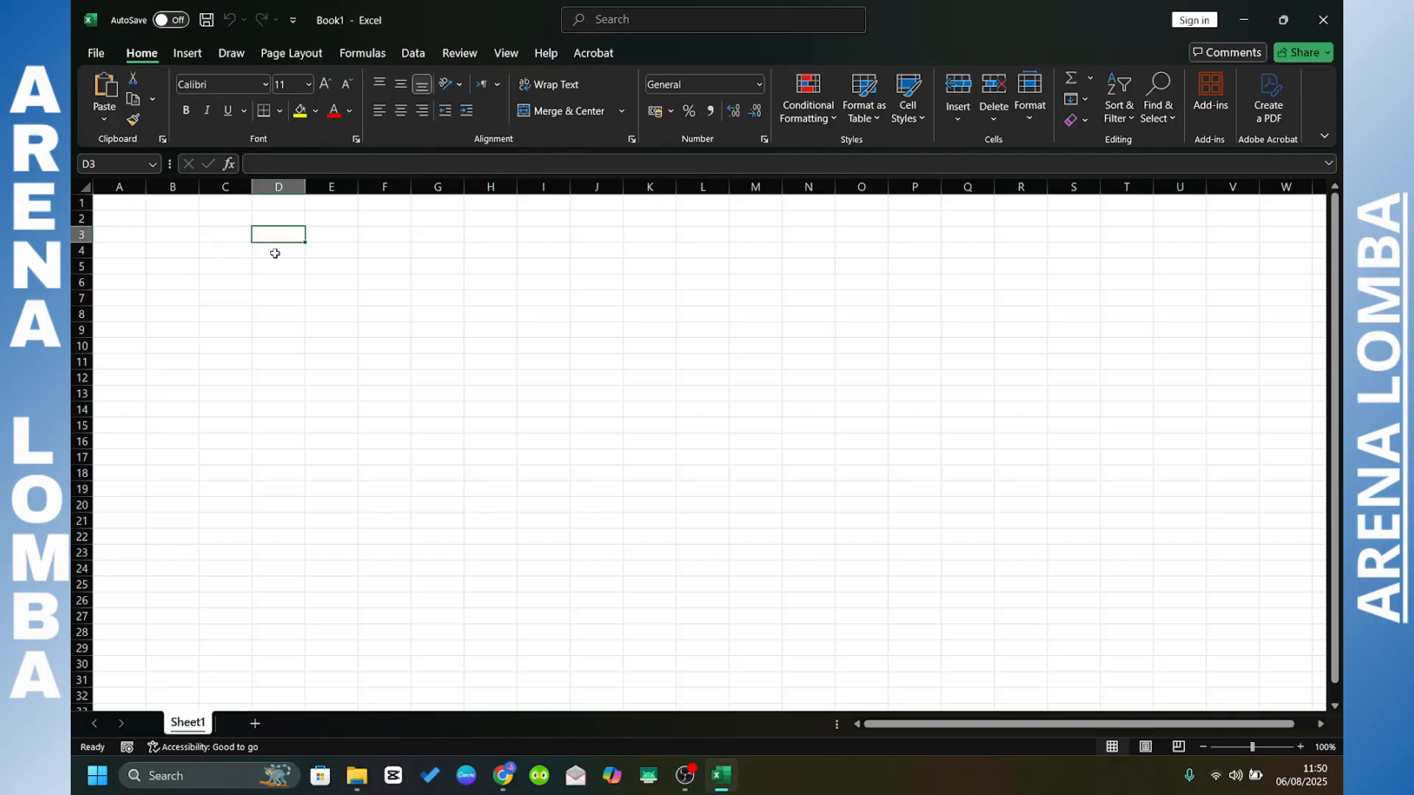
{"action": "left_click", "coordinate": [134, 236]}
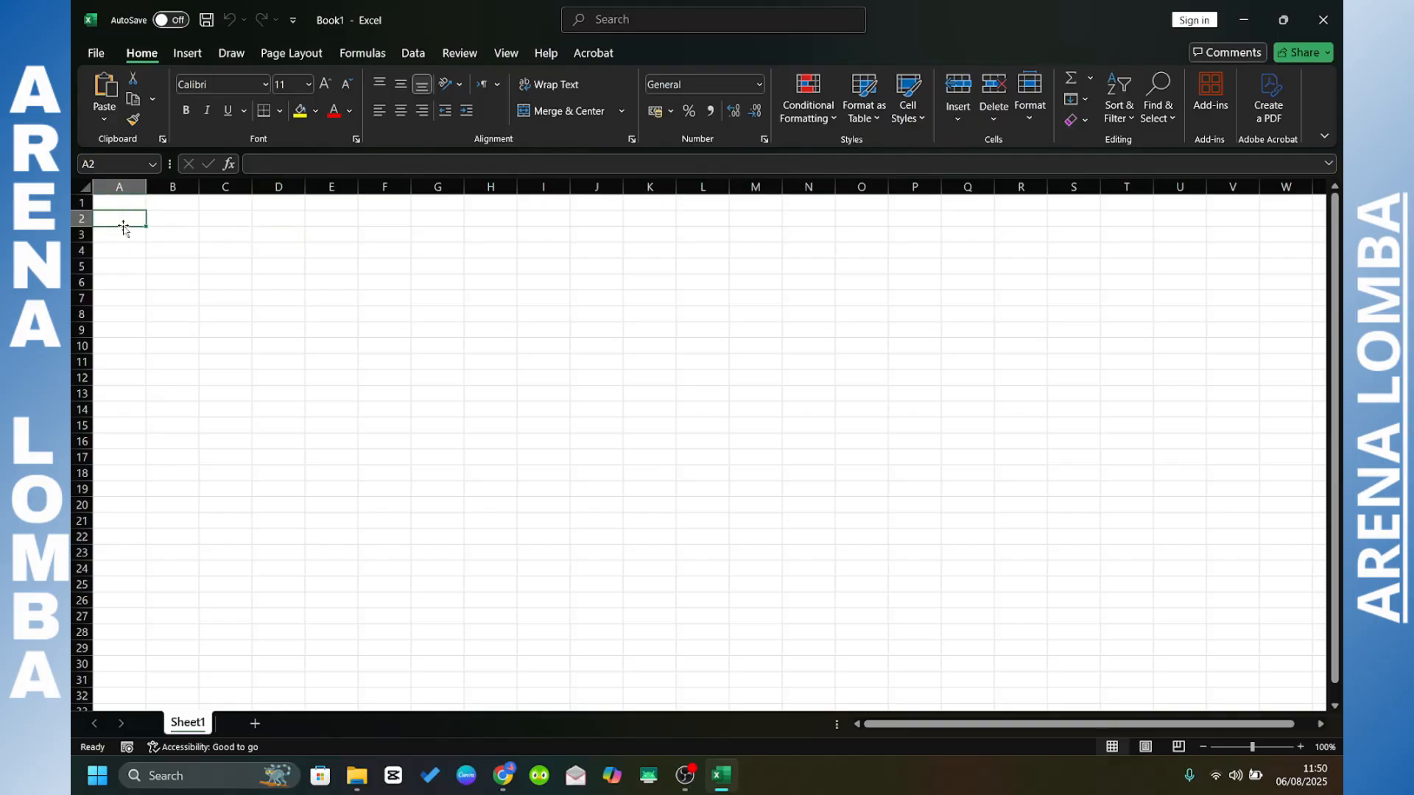
{"action": "left_click", "coordinate": [201, 239]}
- Enter the title "Daftar Nilai Mata Pelajaran Bahasa Indonesia" in cell A2
{"action": "left_click", "coordinate": [117, 219]}
{"action": "type", "text": "Daftar"}
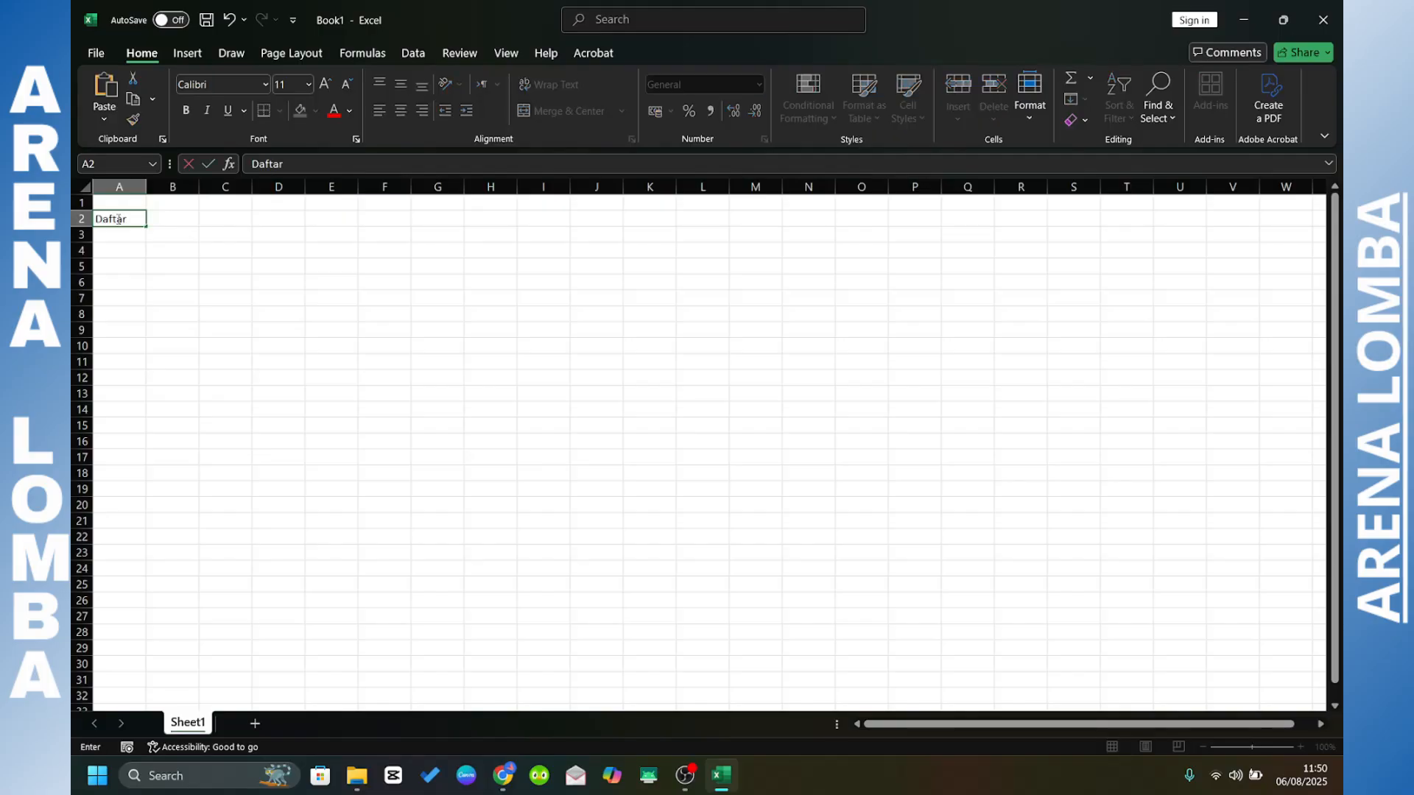
{"action": "type", "text": " Nilai Mata Pelakjar"}
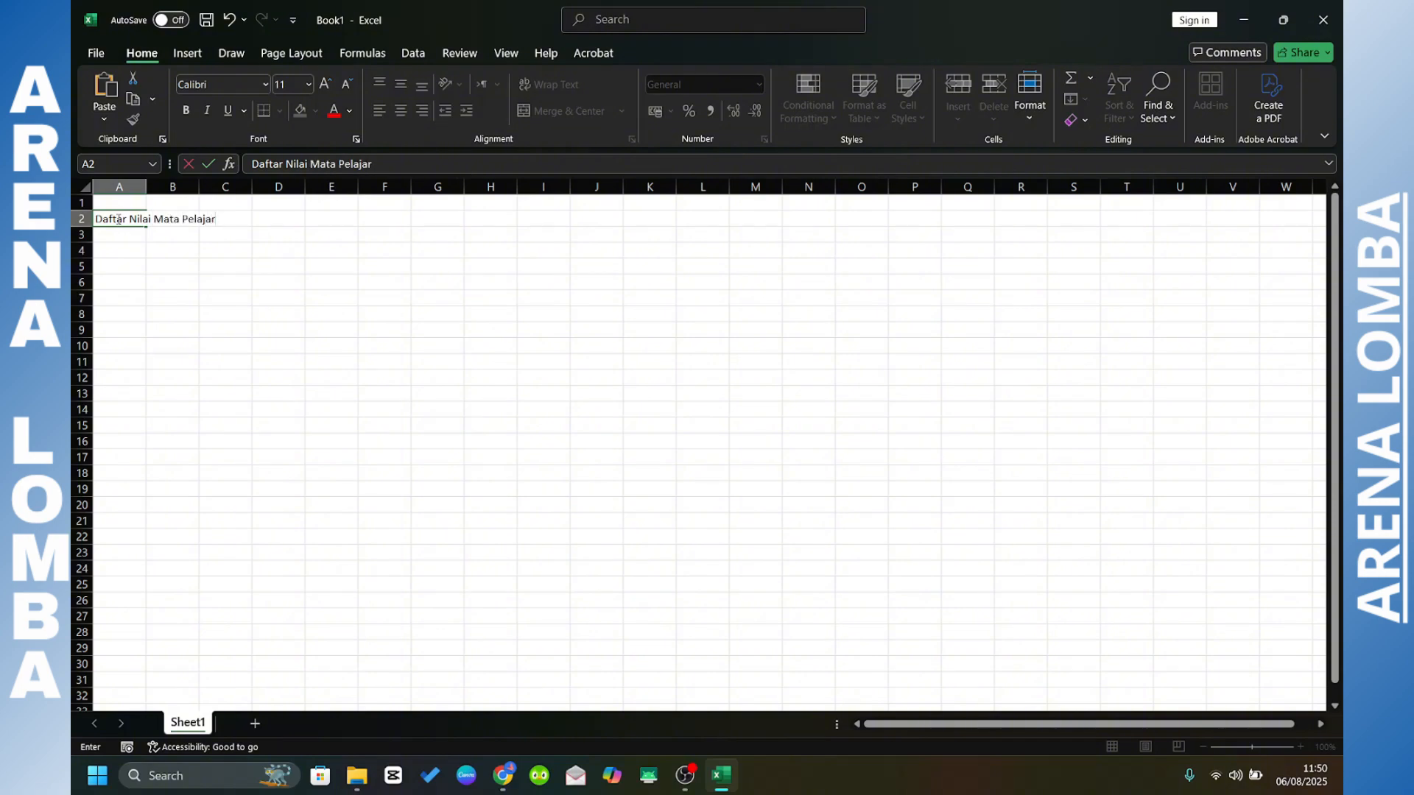
{"action": "type", "text": "an Bahasa Indonesia"}
{"action": "key", "text": "Return"}
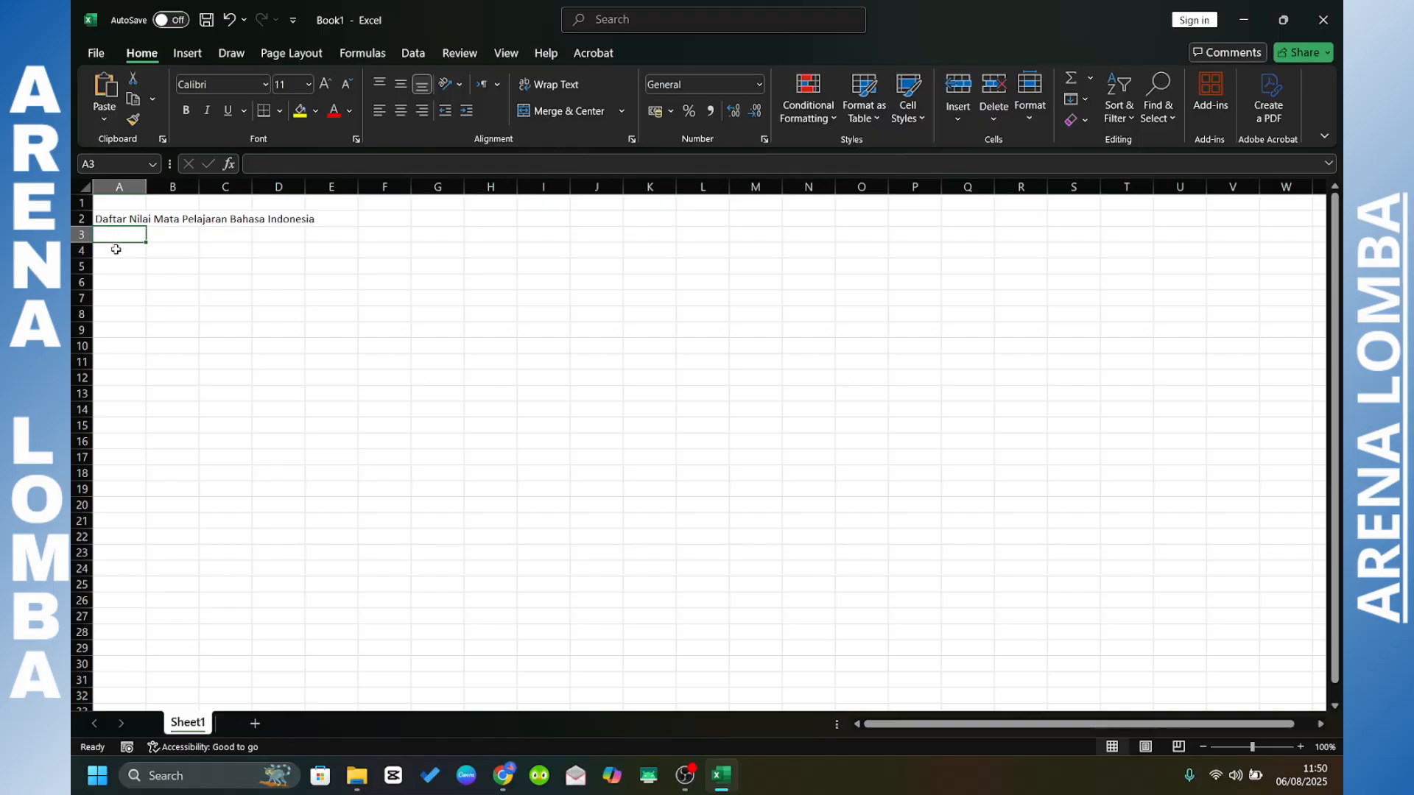
- Enter the column headers No., Nama Siswa, L/P and Nilai in cells A4 through D4
{"action": "left_click", "coordinate": [116, 250]}
{"action": "type", "text": "No."}
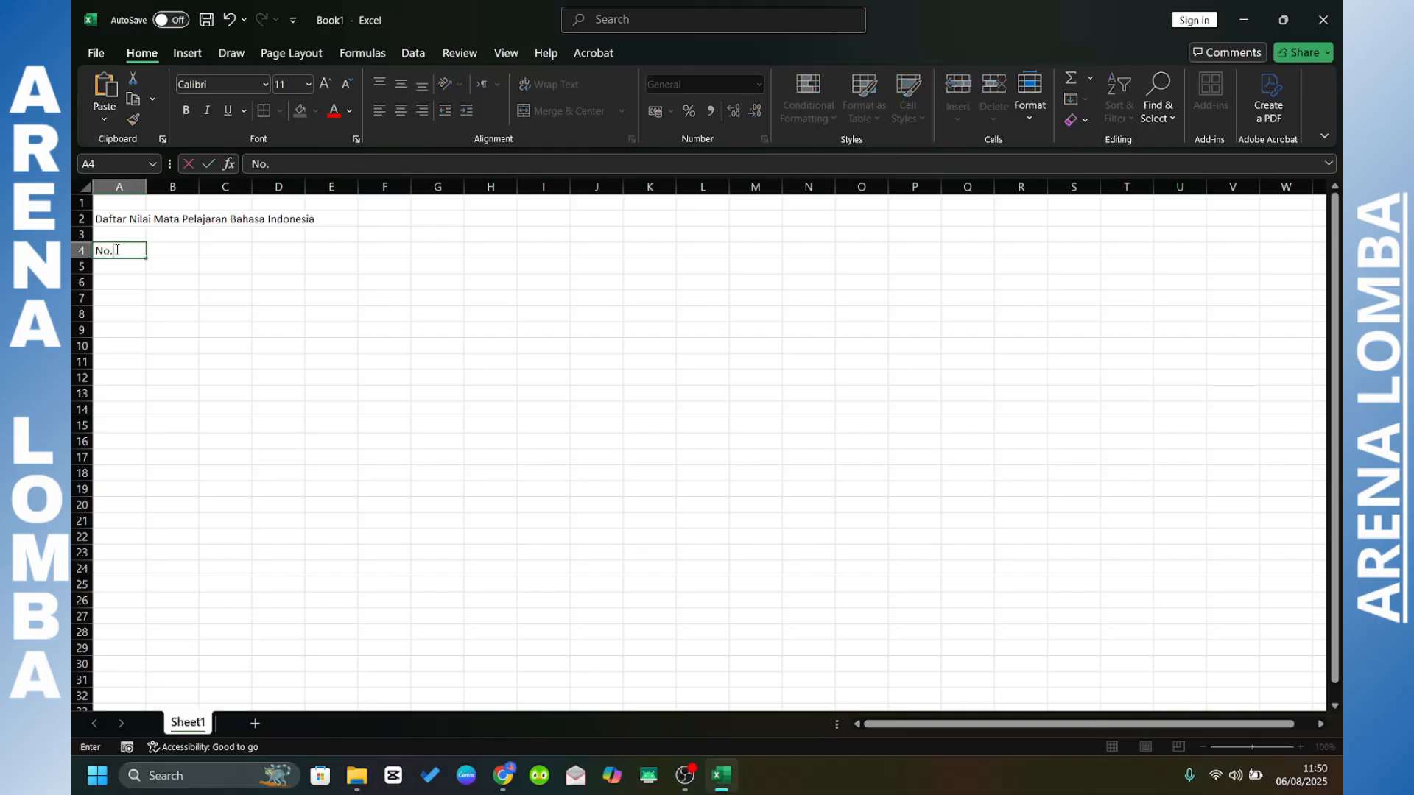
{"action": "key", "text": "Tab"}
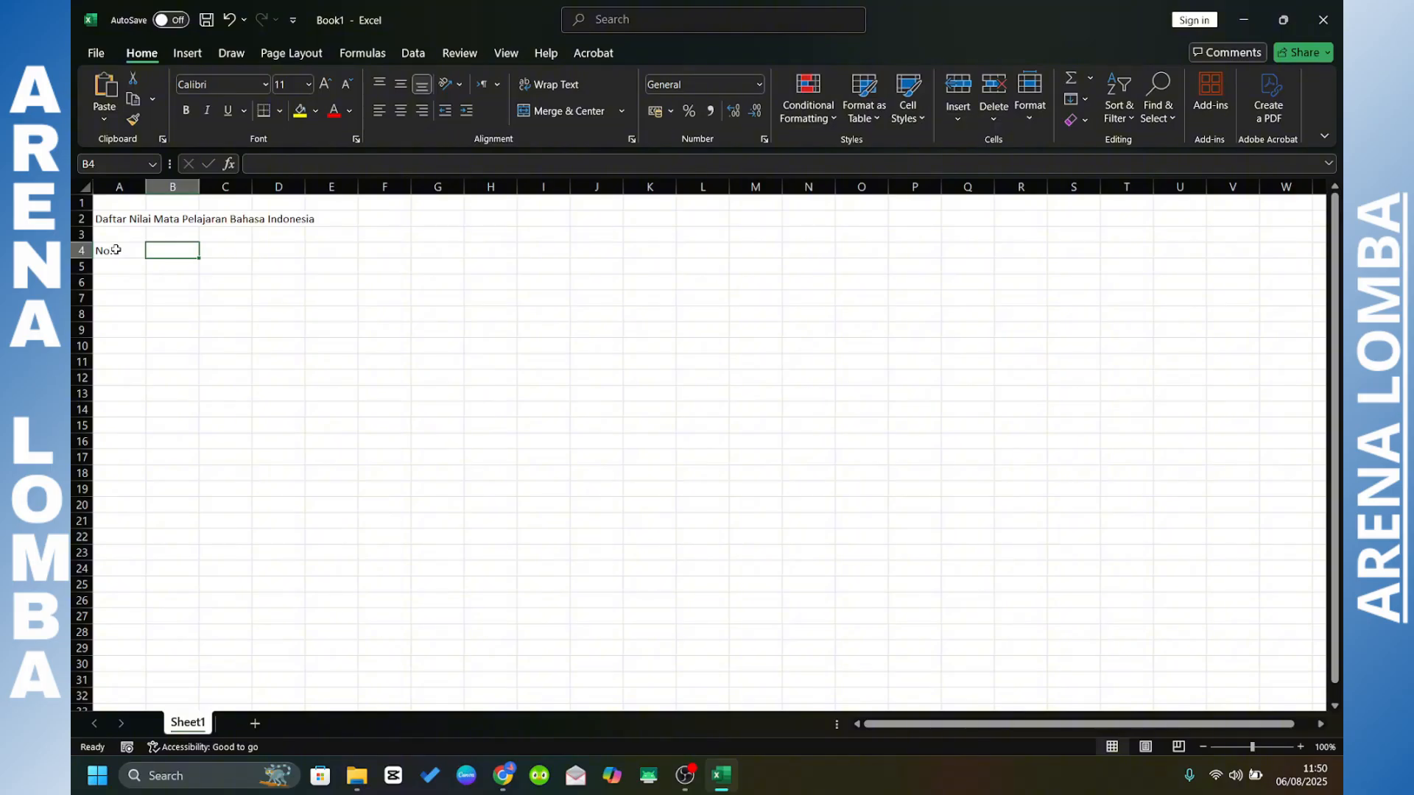
{"action": "type", "text": "Nama Siswa"}
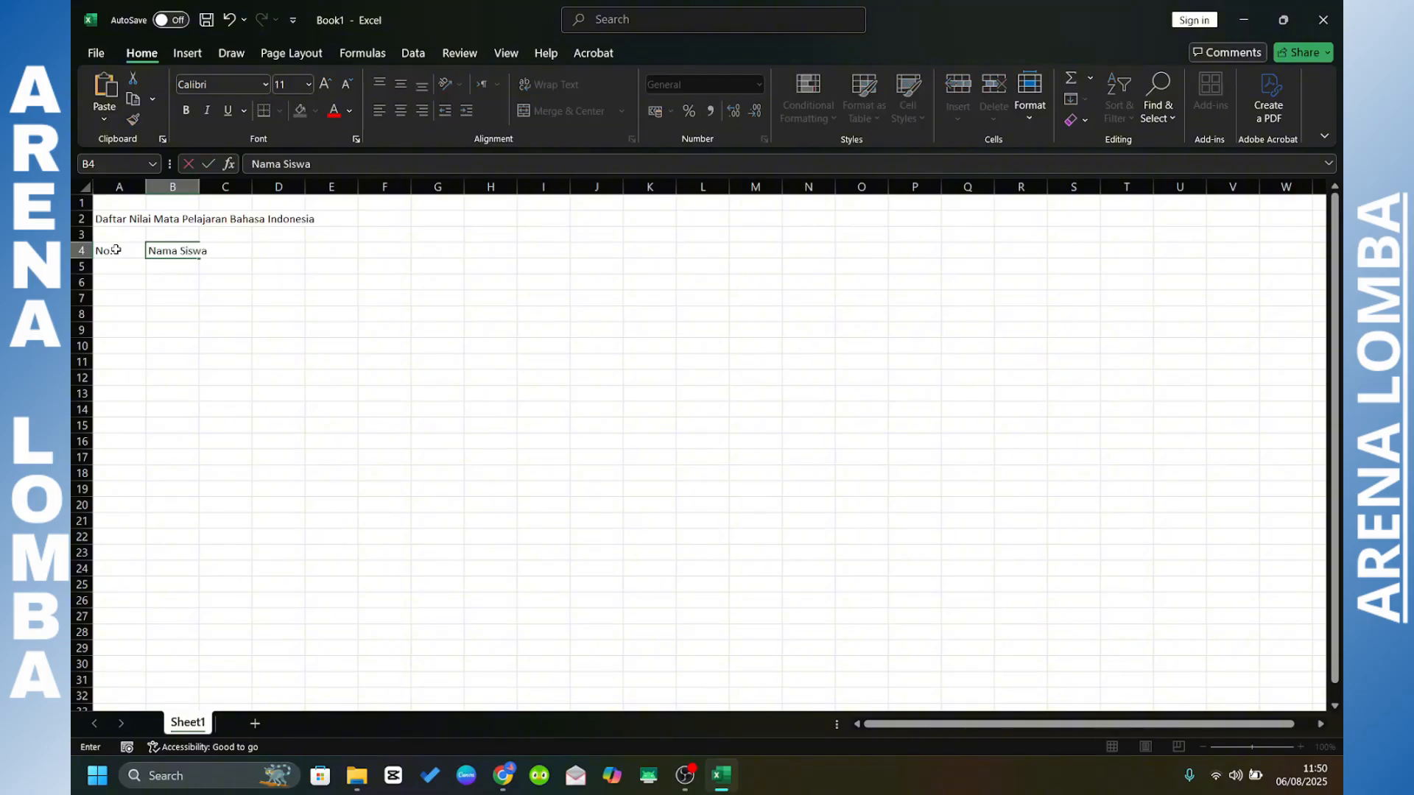
{"action": "key", "text": "Tab"}
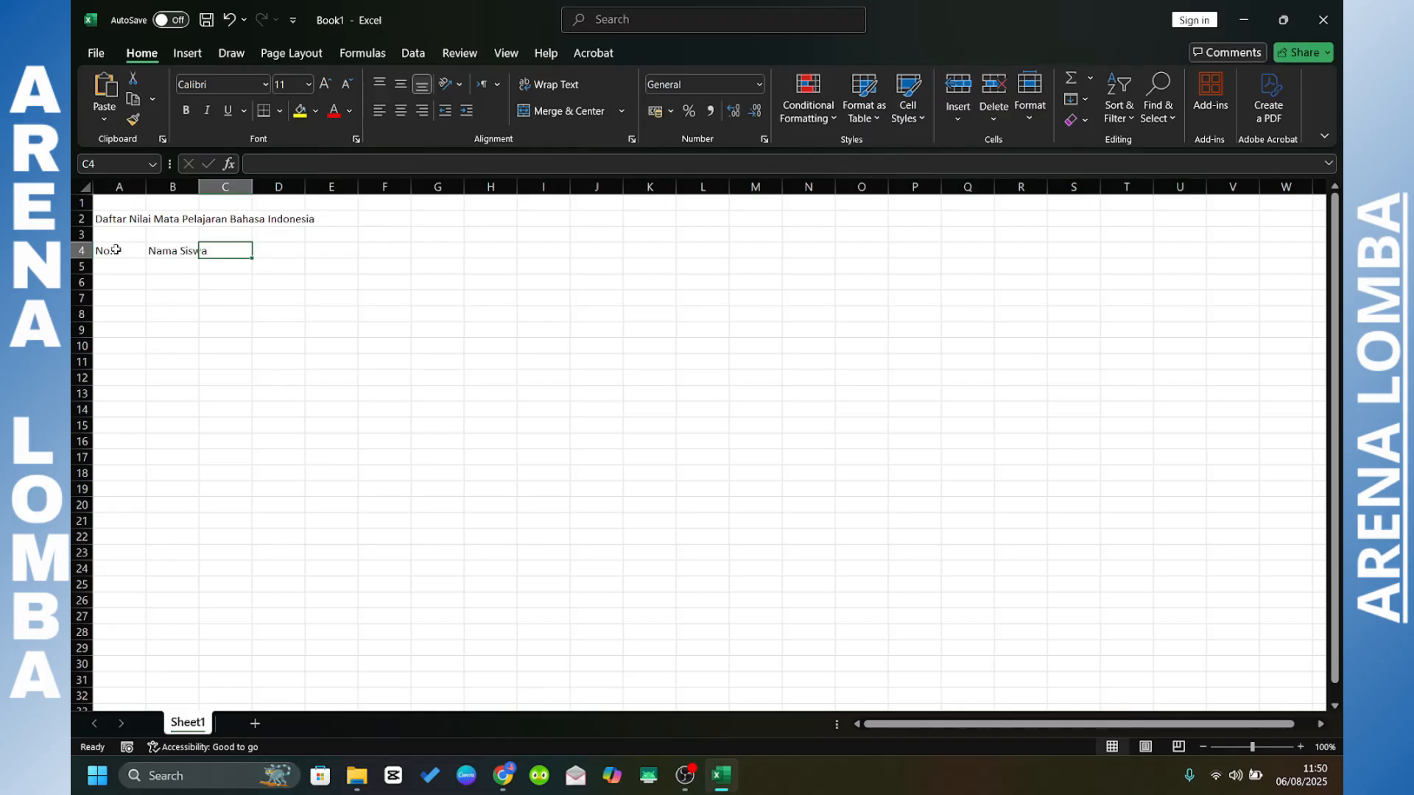
{"action": "type", "text": "L/P"}
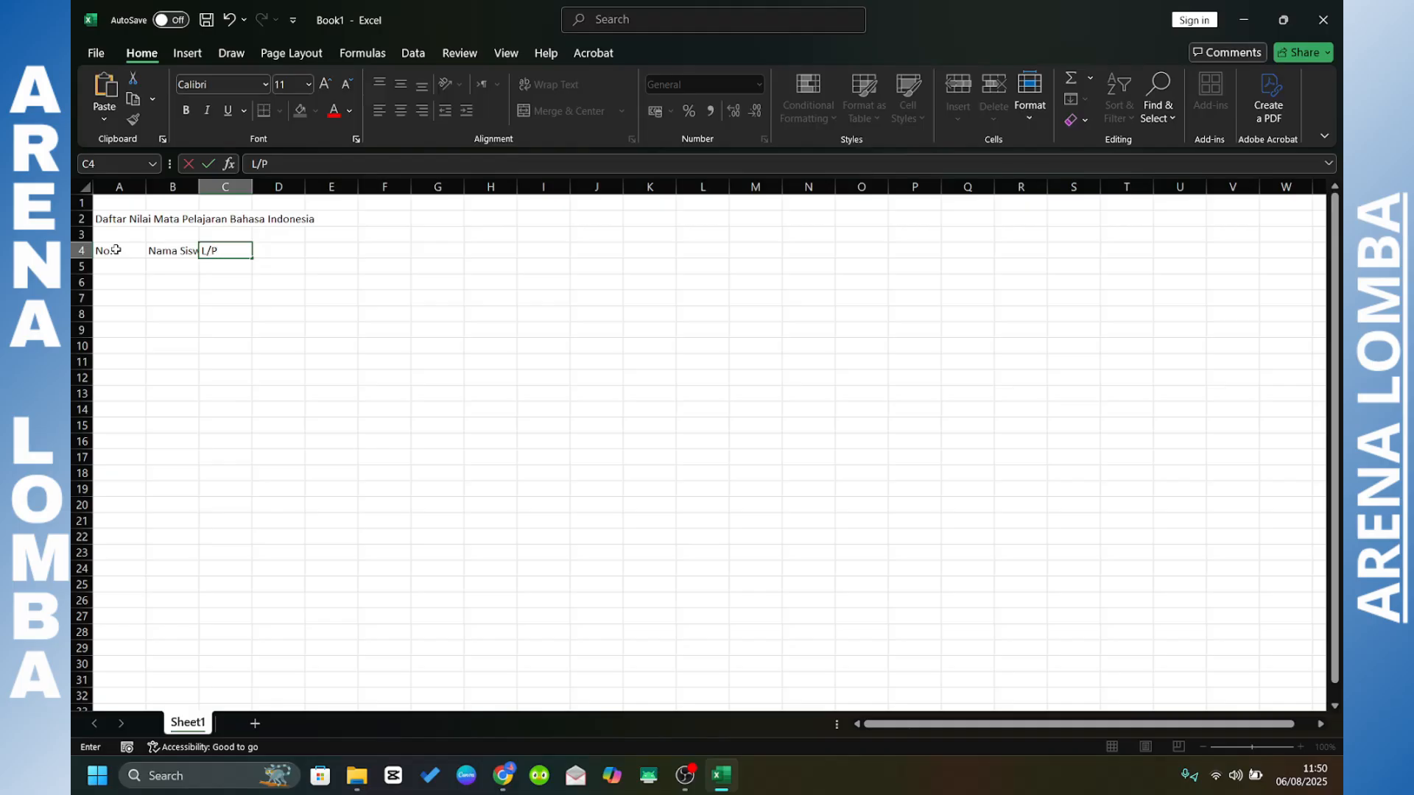
{"action": "key", "text": "Tab"}
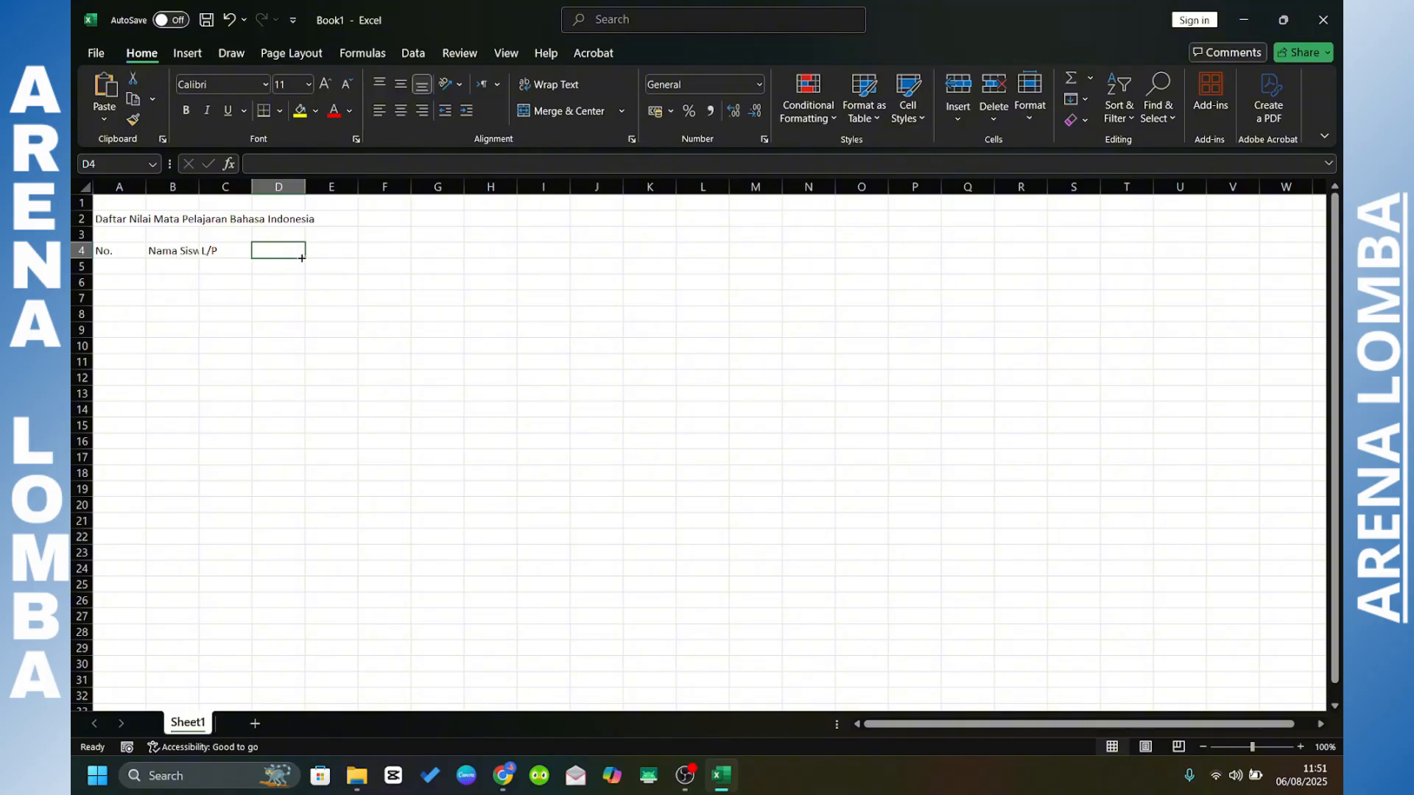
{"action": "type", "text": "Nilai"}
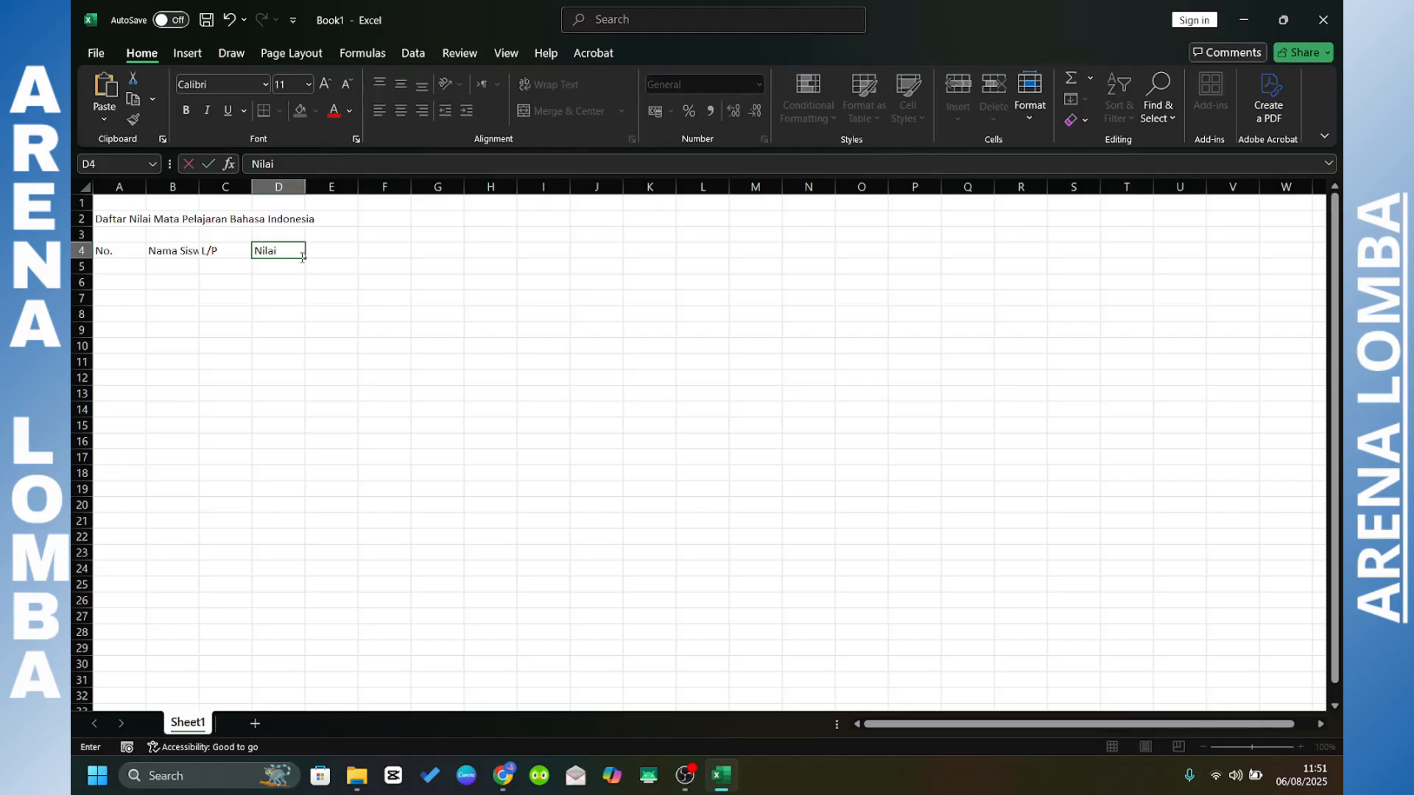
{"action": "key", "text": "Return"}
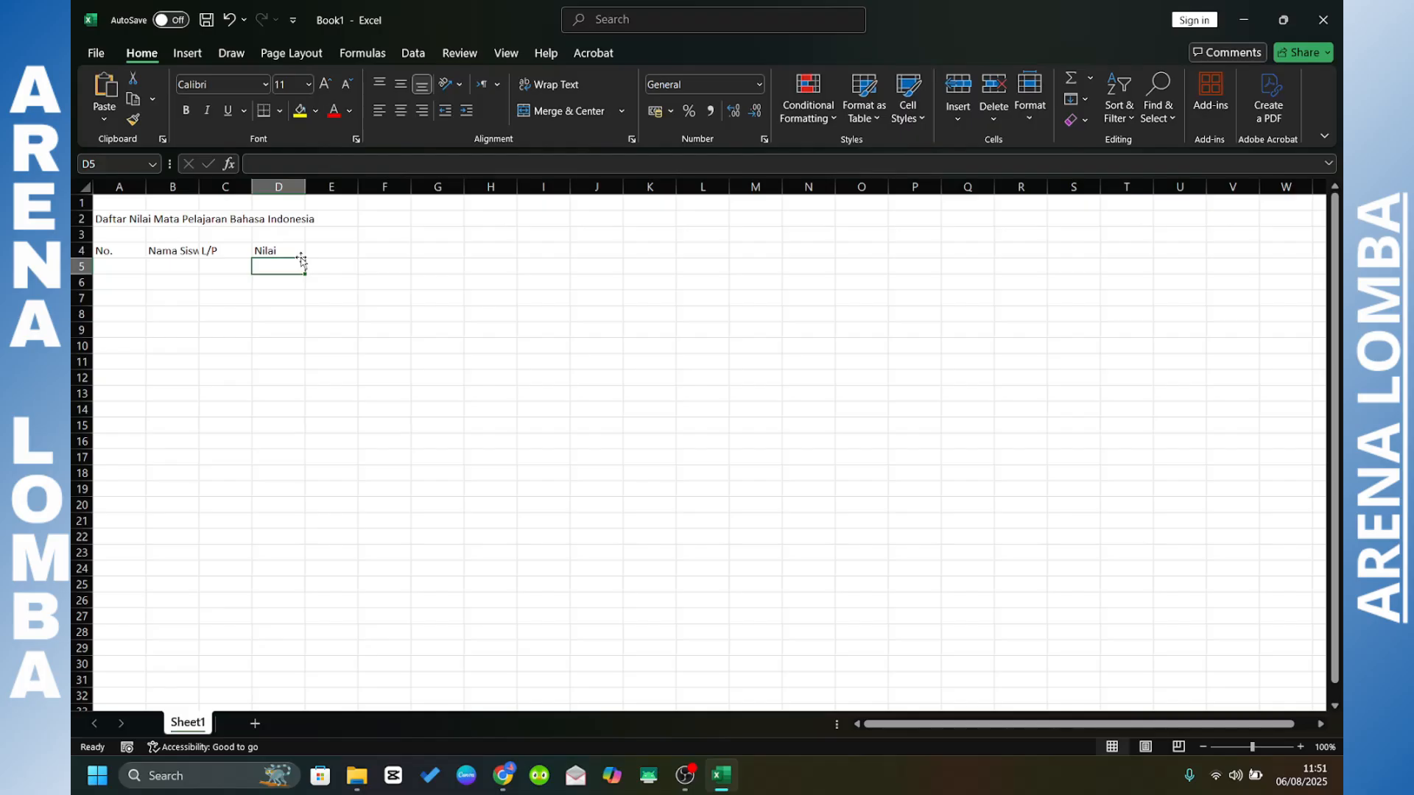
- Enter the subheaders UH, Quiz, UTS and UAS in cells D5 through G5, below Nilai
{"action": "type", "text": "UH"}
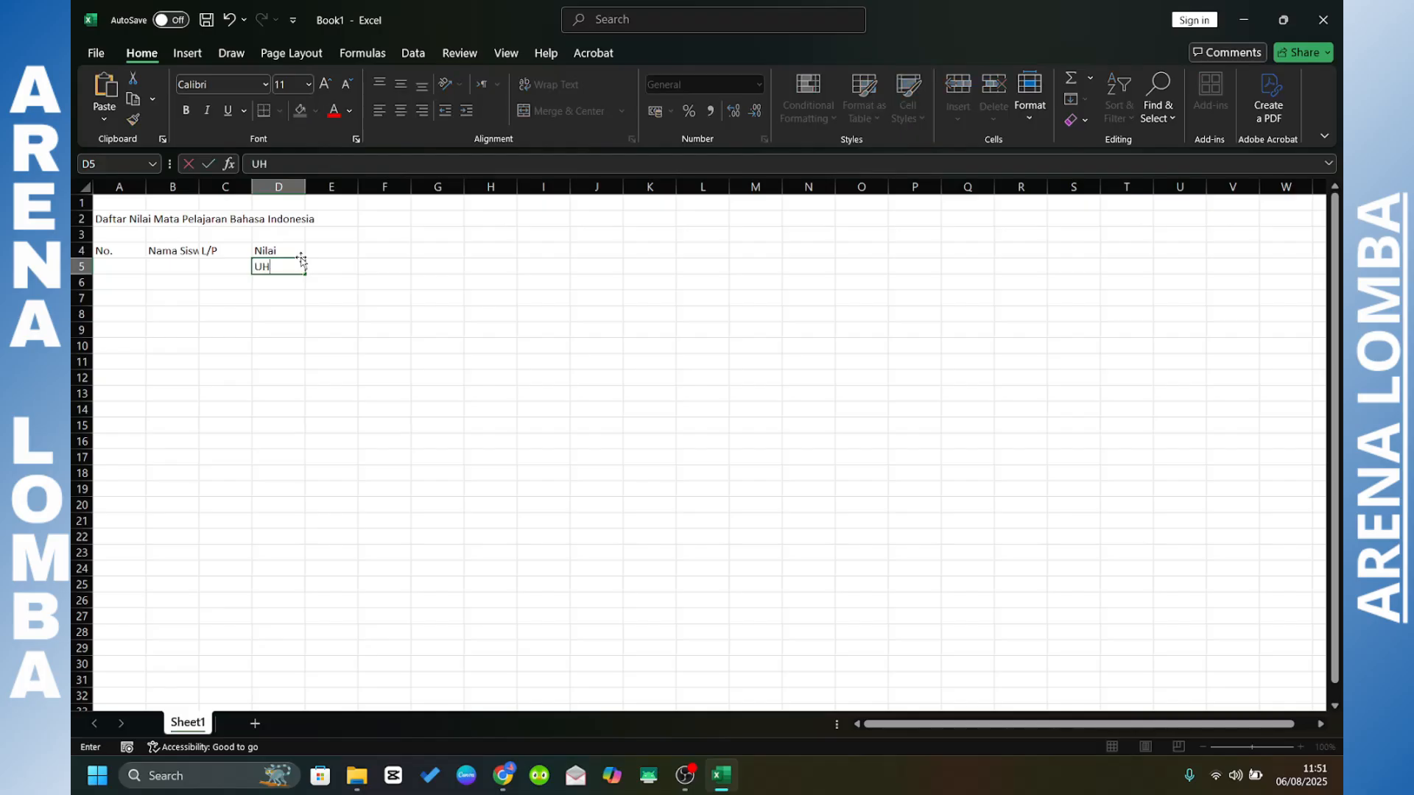
{"action": "key", "text": "Tab"}
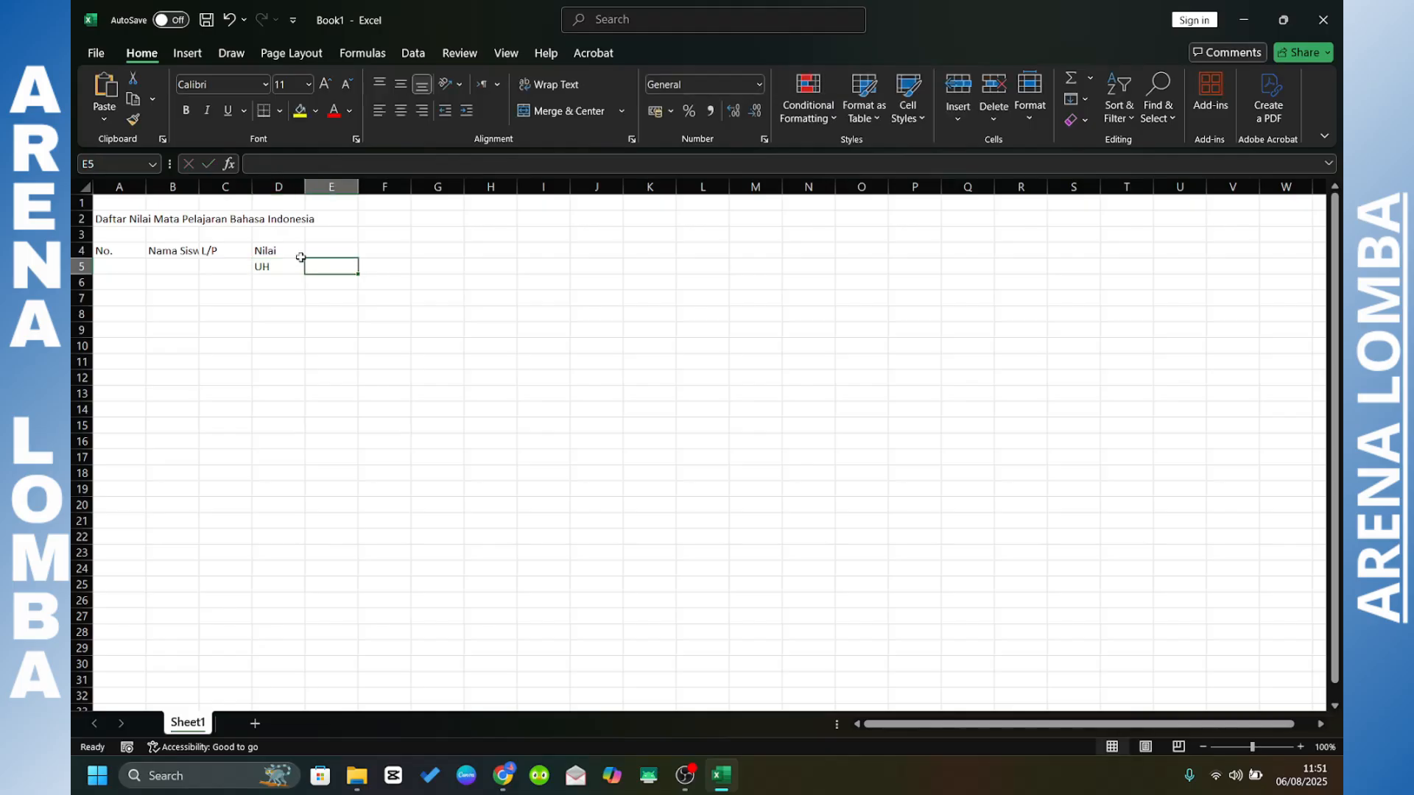
{"action": "type", "text": "Quiz"}
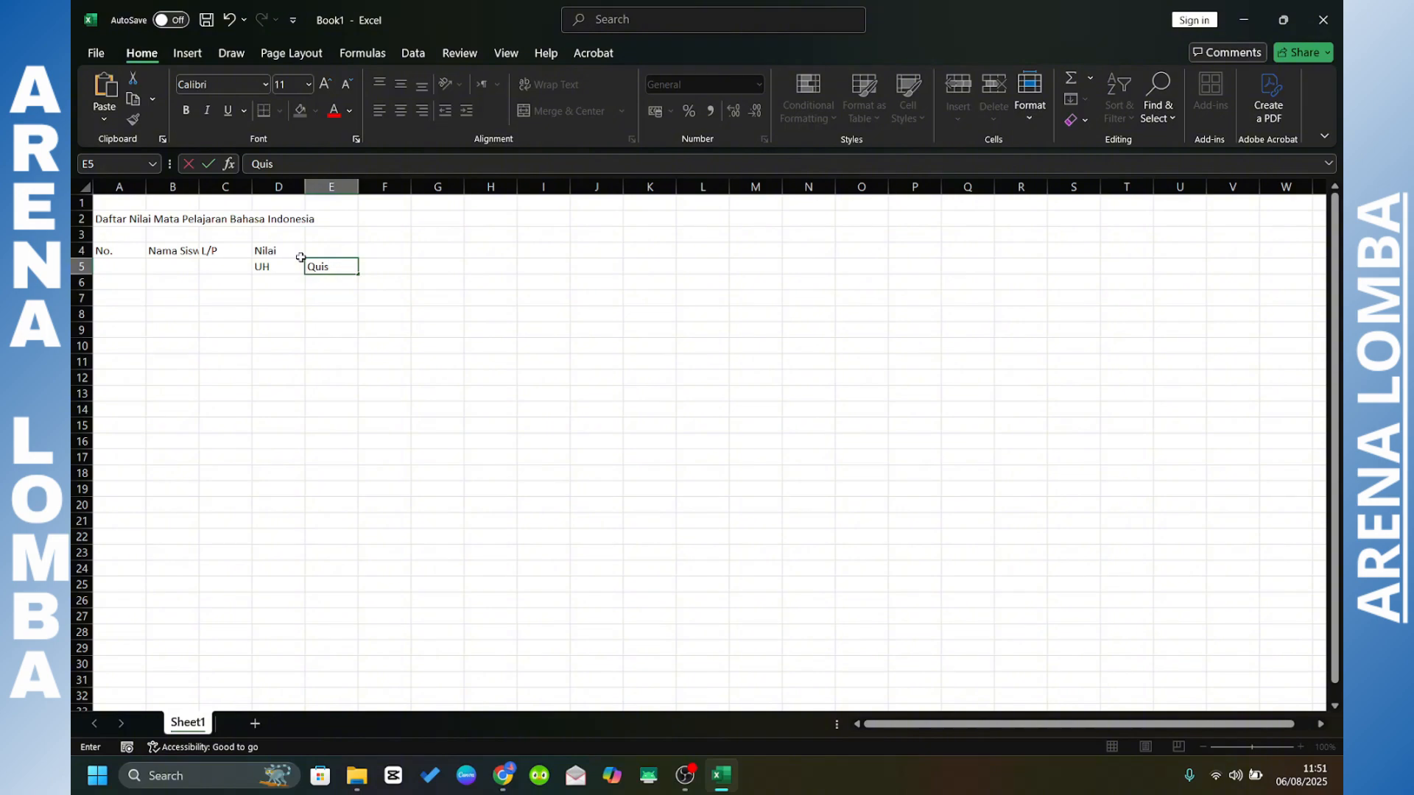
{"action": "key", "text": "Tab"}
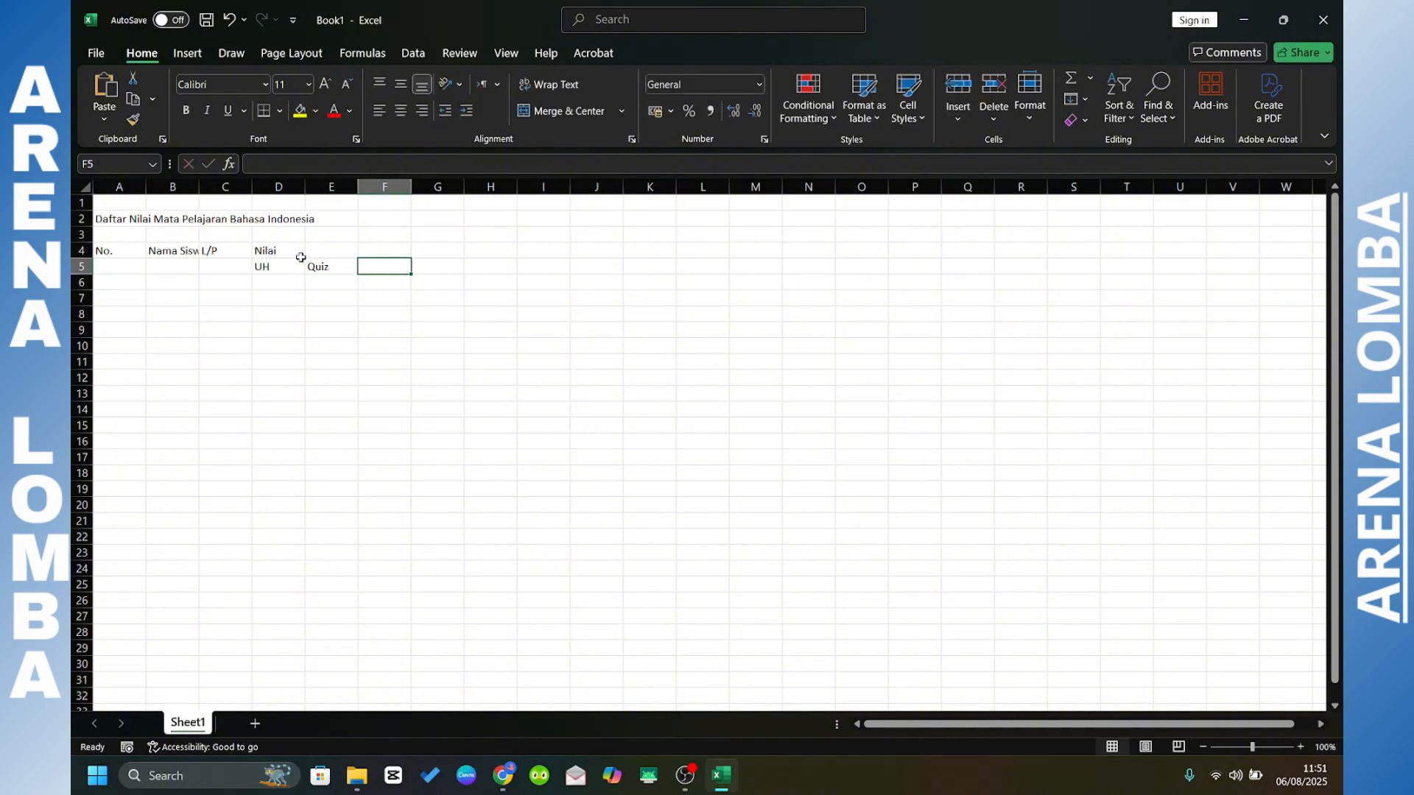
{"action": "type", "text": "UTS"}
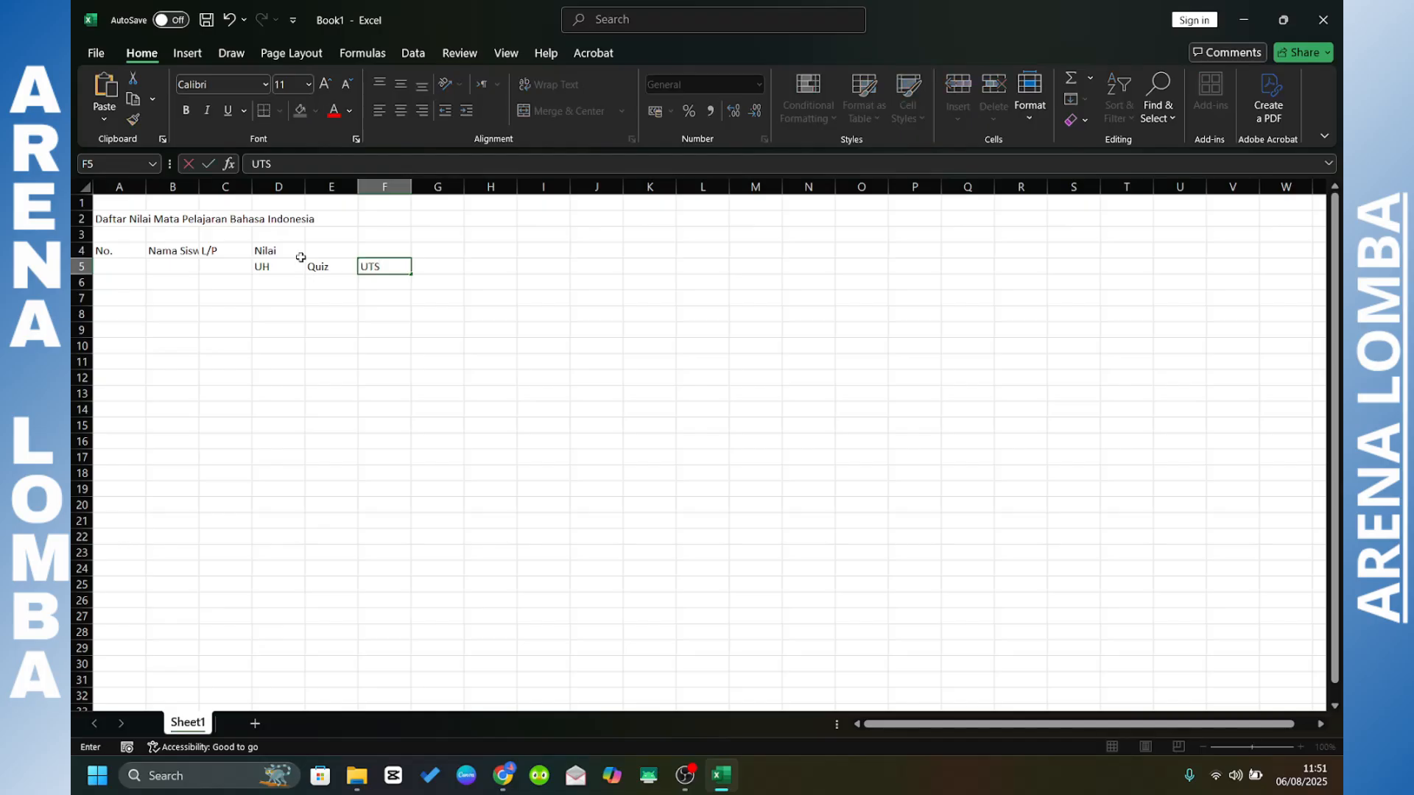
{"action": "key", "text": "Tab"}
{"action": "type", "text": "UA"}
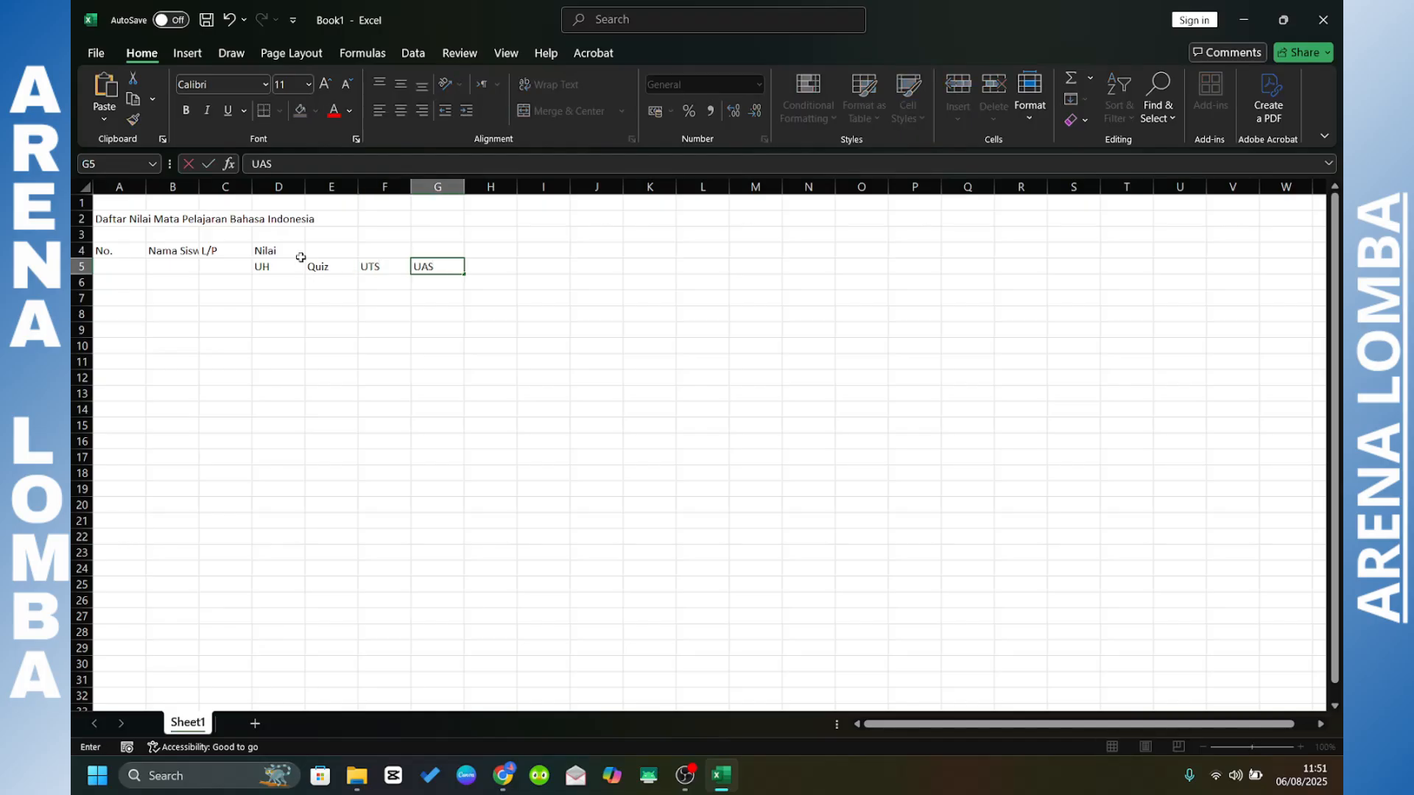
- Enter the header "Jumlah Nilai" in cell H4
{"action": "left_click", "coordinate": [496, 249]}
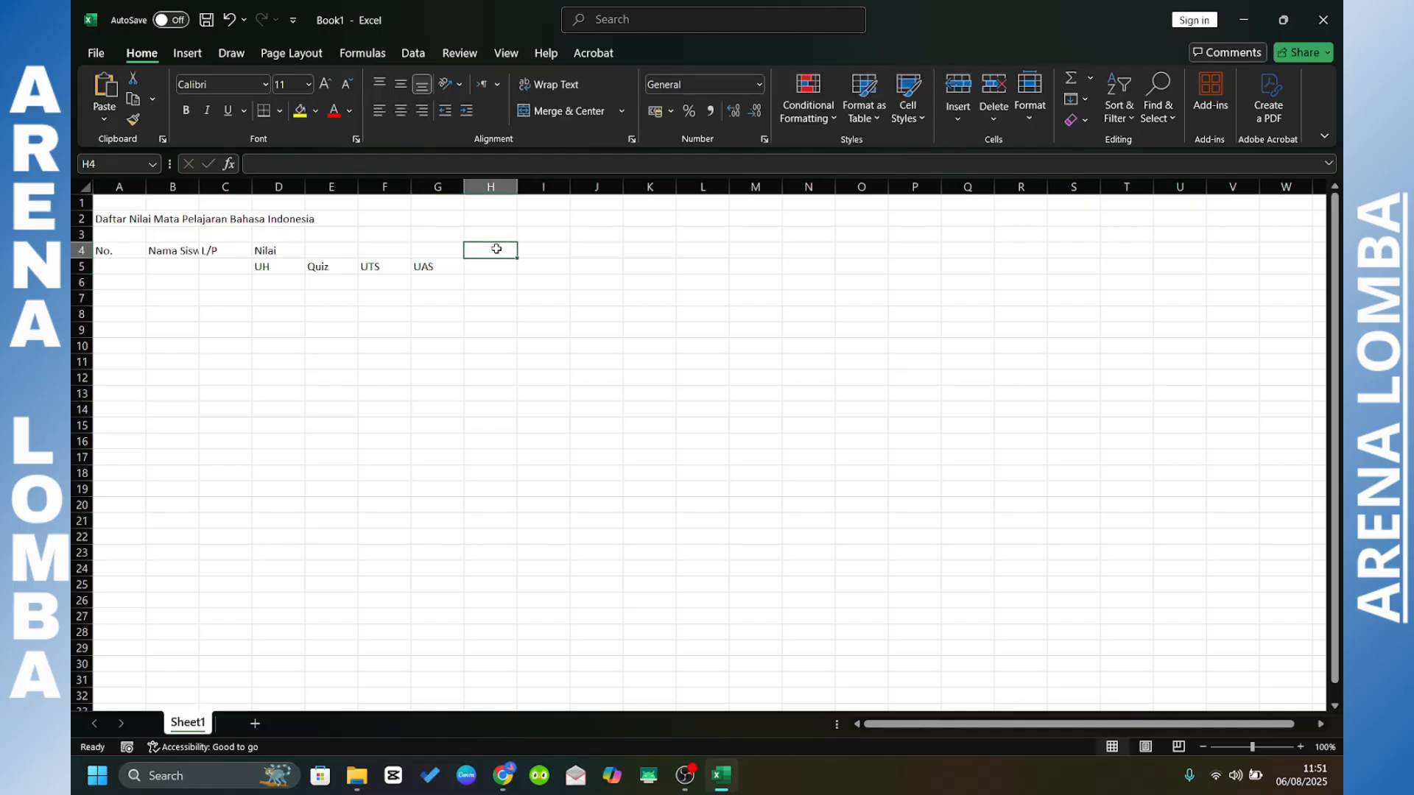
{"action": "type", "text": "Jumla"}
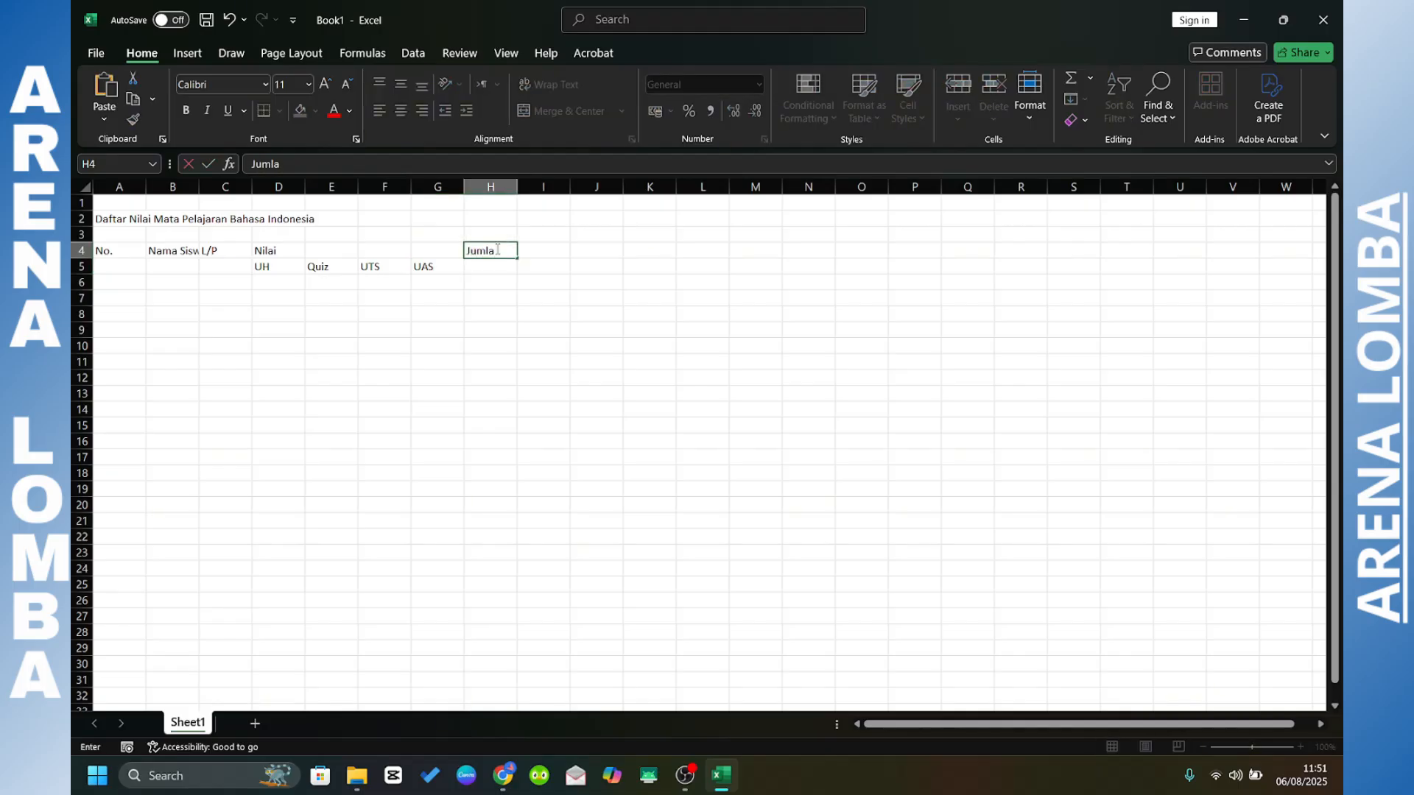
{"action": "type", "text": "h Nilai"}
{"action": "left_click", "coordinate": [500, 296]}
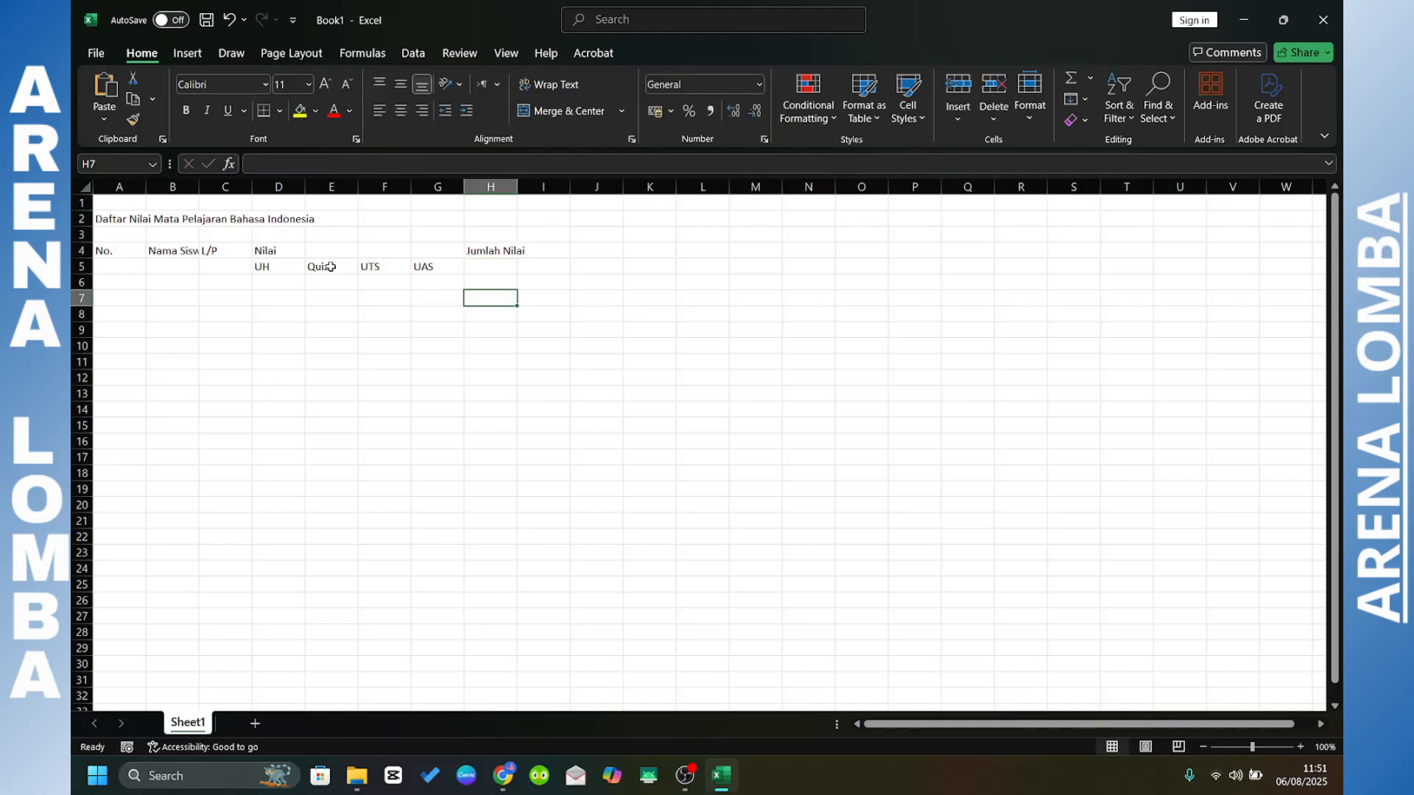
- Narrow the No. and L/P columns and widen the Nama Siswa column to suit their contents
{"action": "left_click", "coordinate": [229, 281]}
{"action": "left_click", "coordinate": [363, 343]}
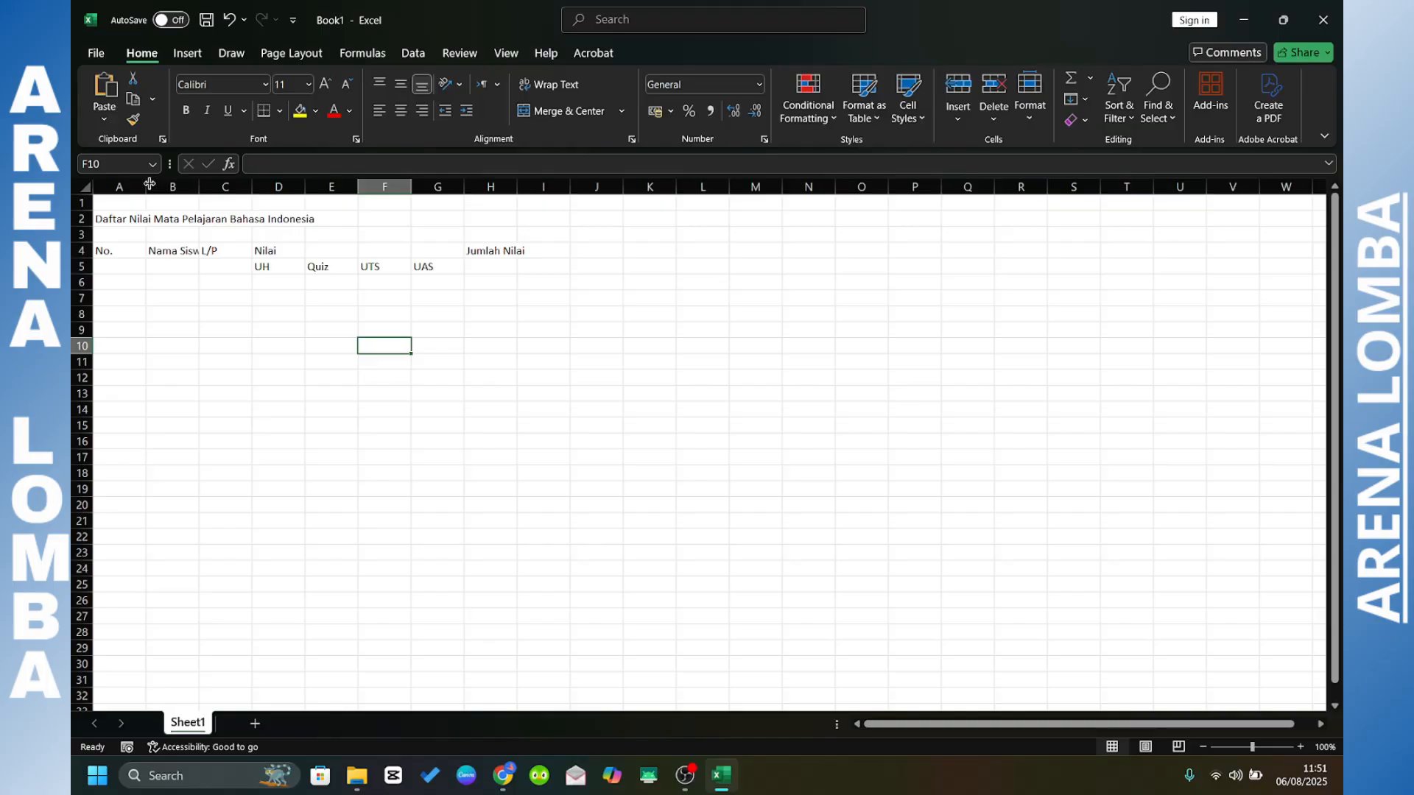
{"action": "left_click_drag", "start_coordinate": [149, 183], "coordinate": [321, 185]}
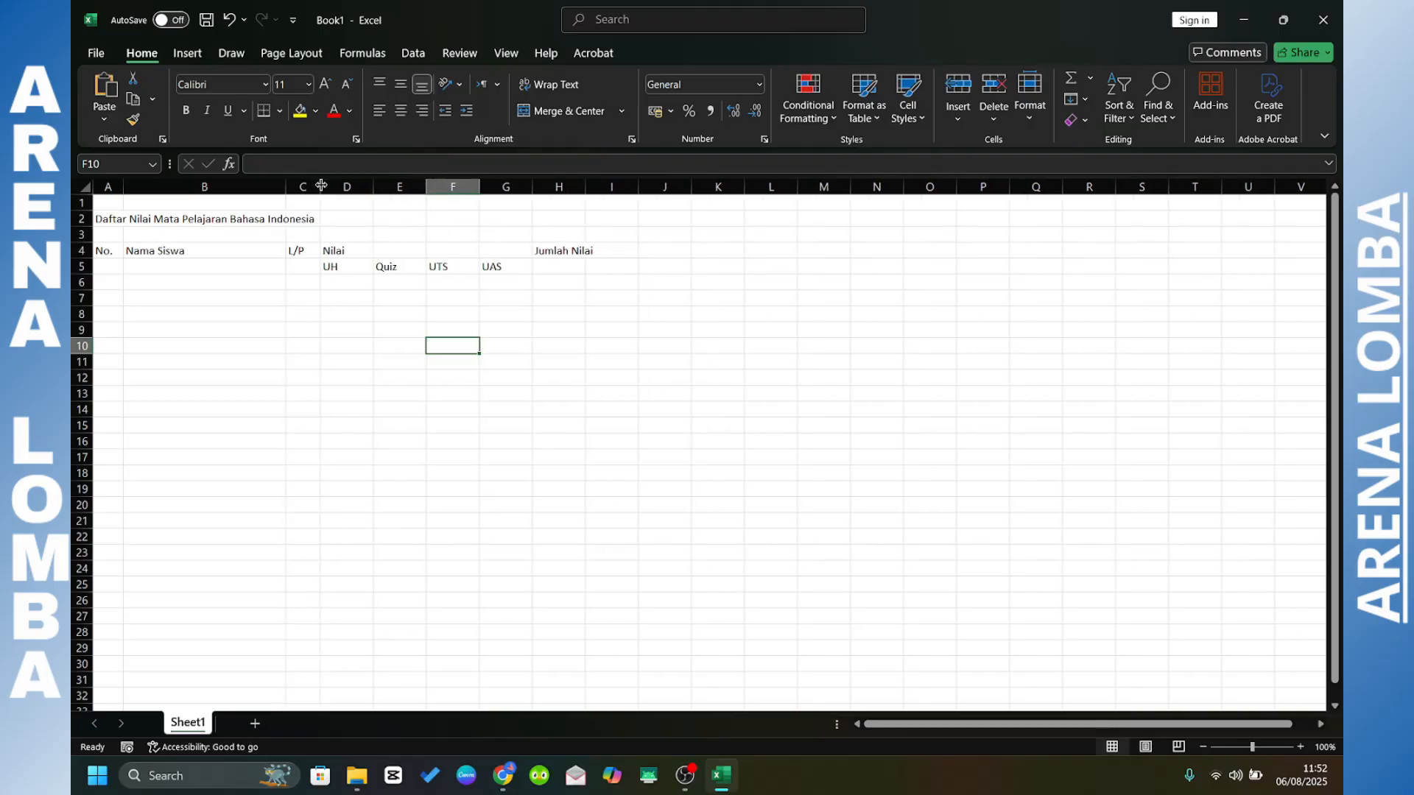
{"action": "left_click", "coordinate": [384, 252]}
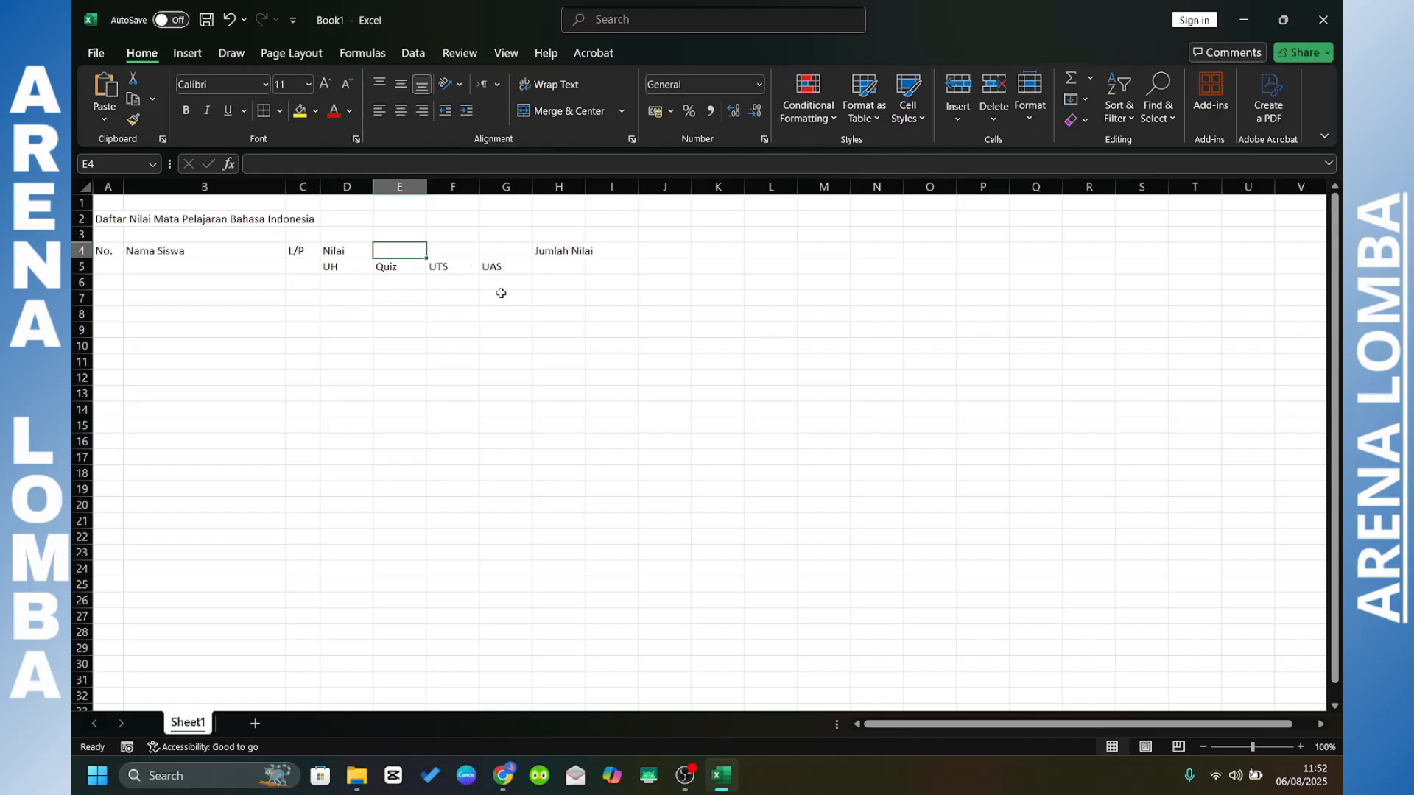
{"action": "left_click", "coordinate": [507, 318]}
{"action": "left_click", "coordinate": [591, 317]}
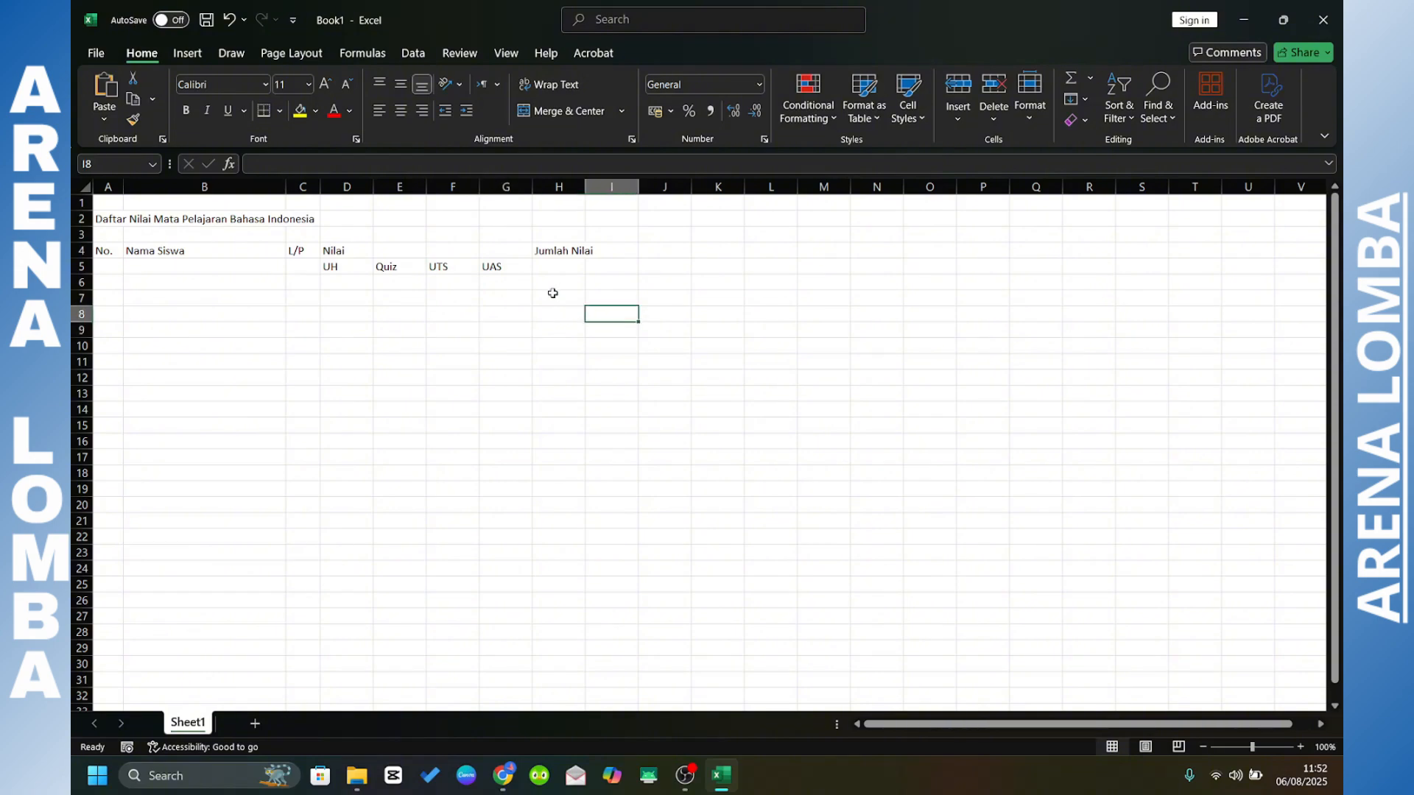
{"action": "left_click", "coordinate": [503, 253]}
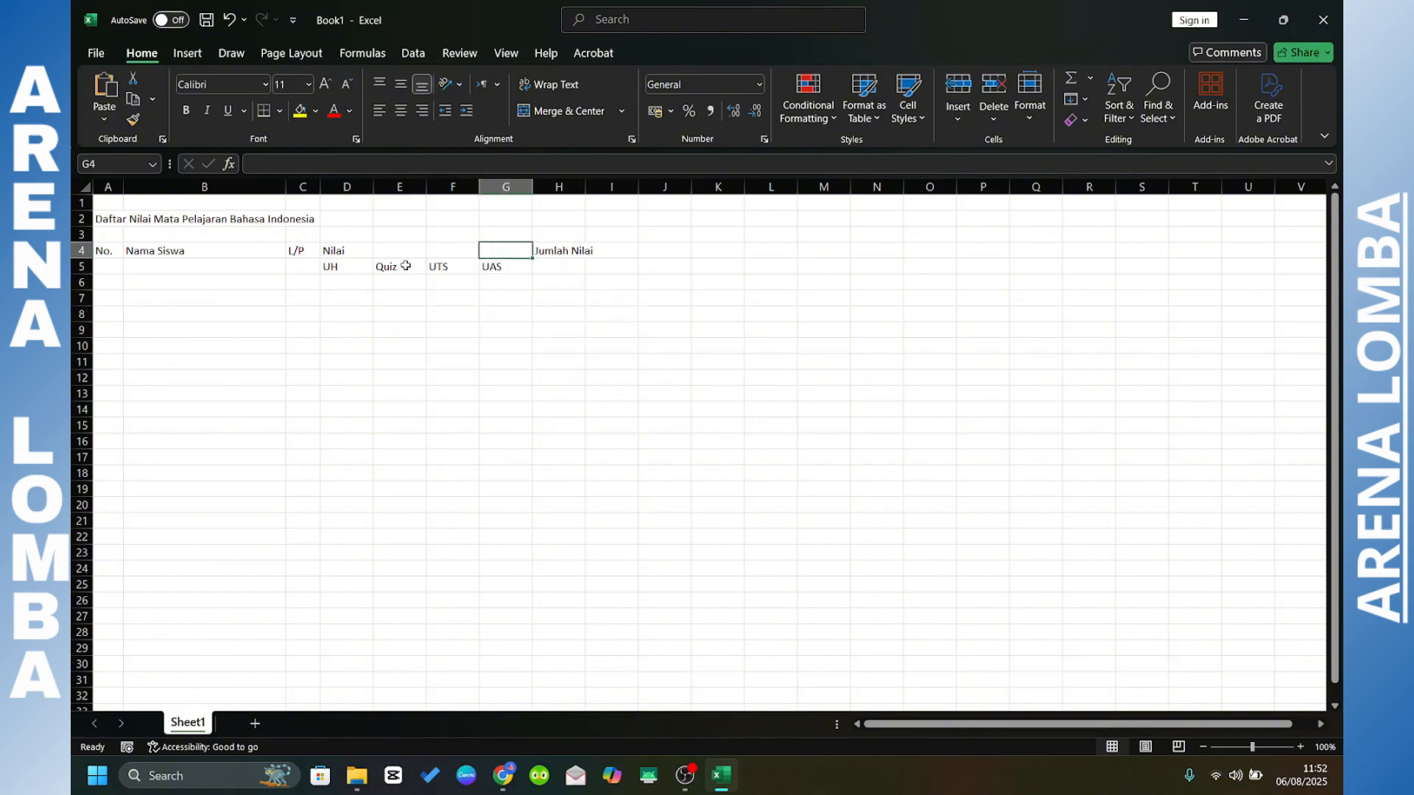
{"action": "left_click", "coordinate": [471, 293]}
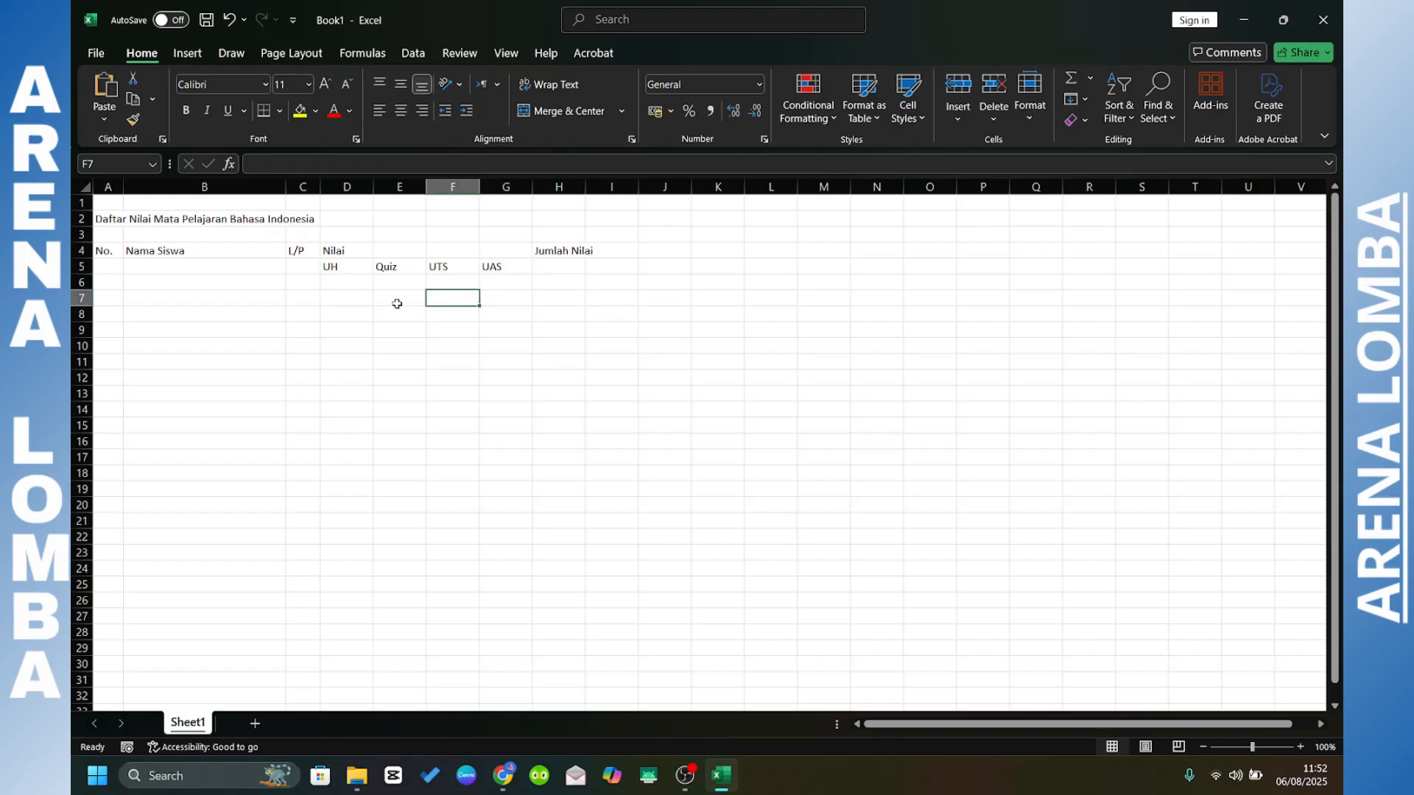
- Merge and center the Nilai header across cells D4 through G4
{"action": "left_click", "coordinate": [497, 252]}
{"action": "left_click_drag", "start_coordinate": [497, 252], "coordinate": [366, 251]}
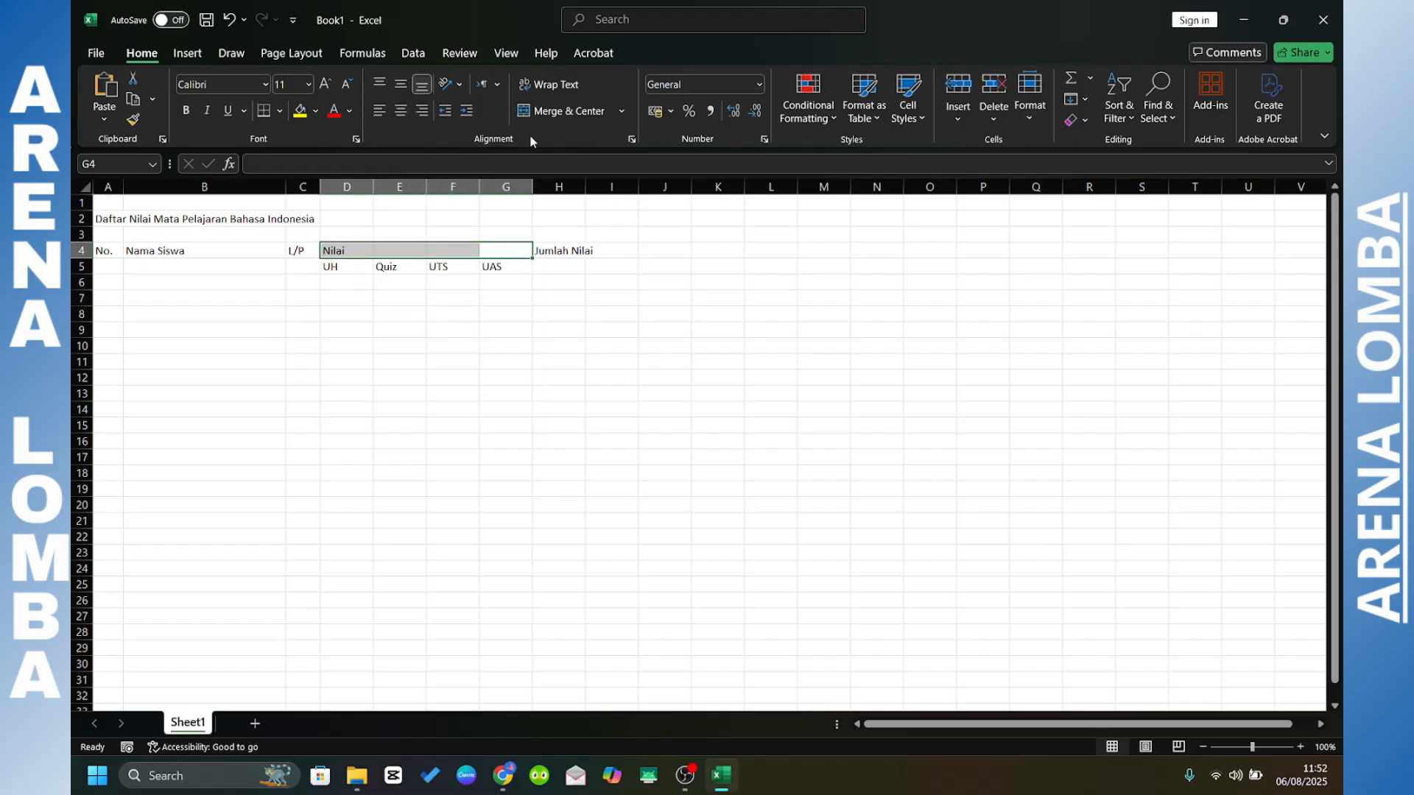
{"action": "left_click", "coordinate": [579, 112]}
{"action": "left_click", "coordinate": [566, 338]}
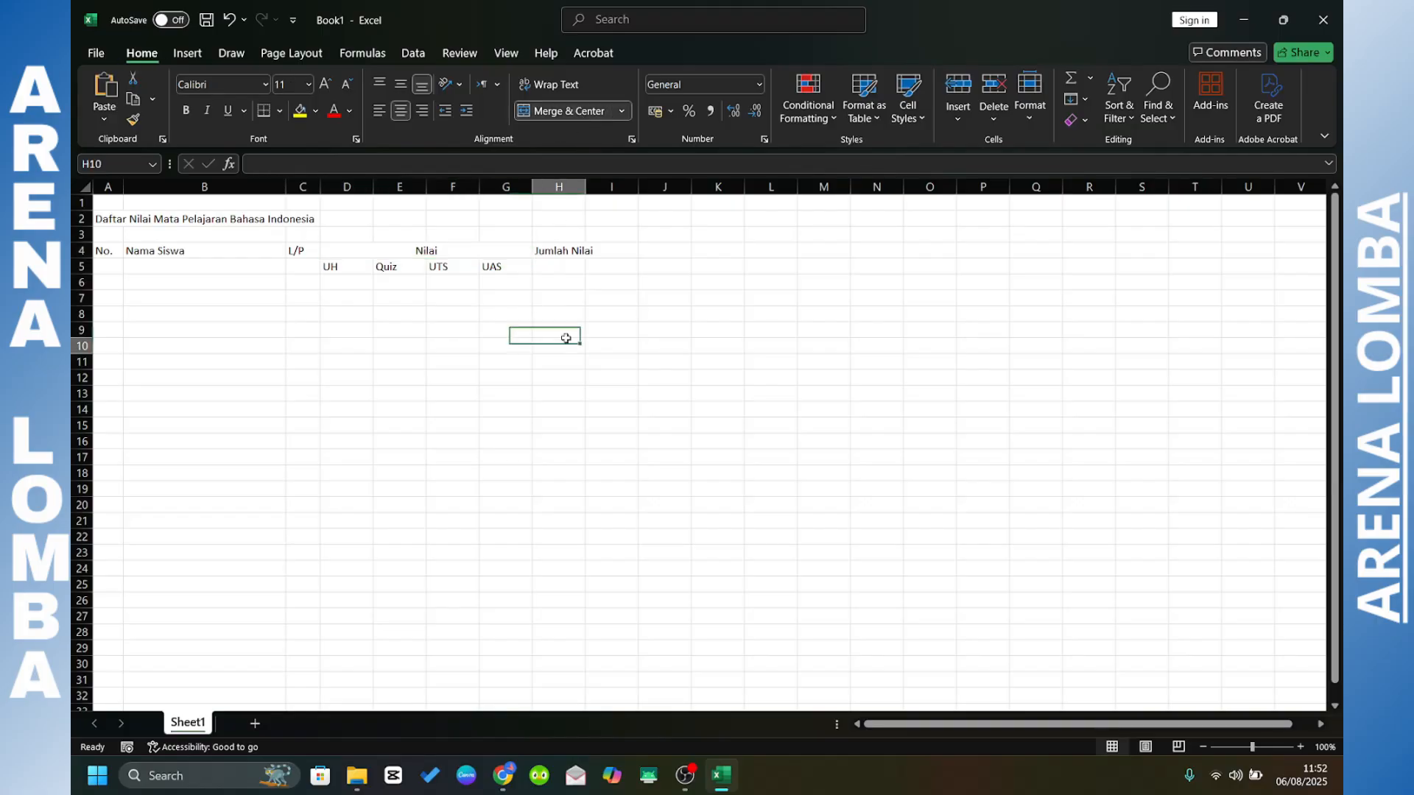
{"action": "left_click", "coordinate": [602, 280]}
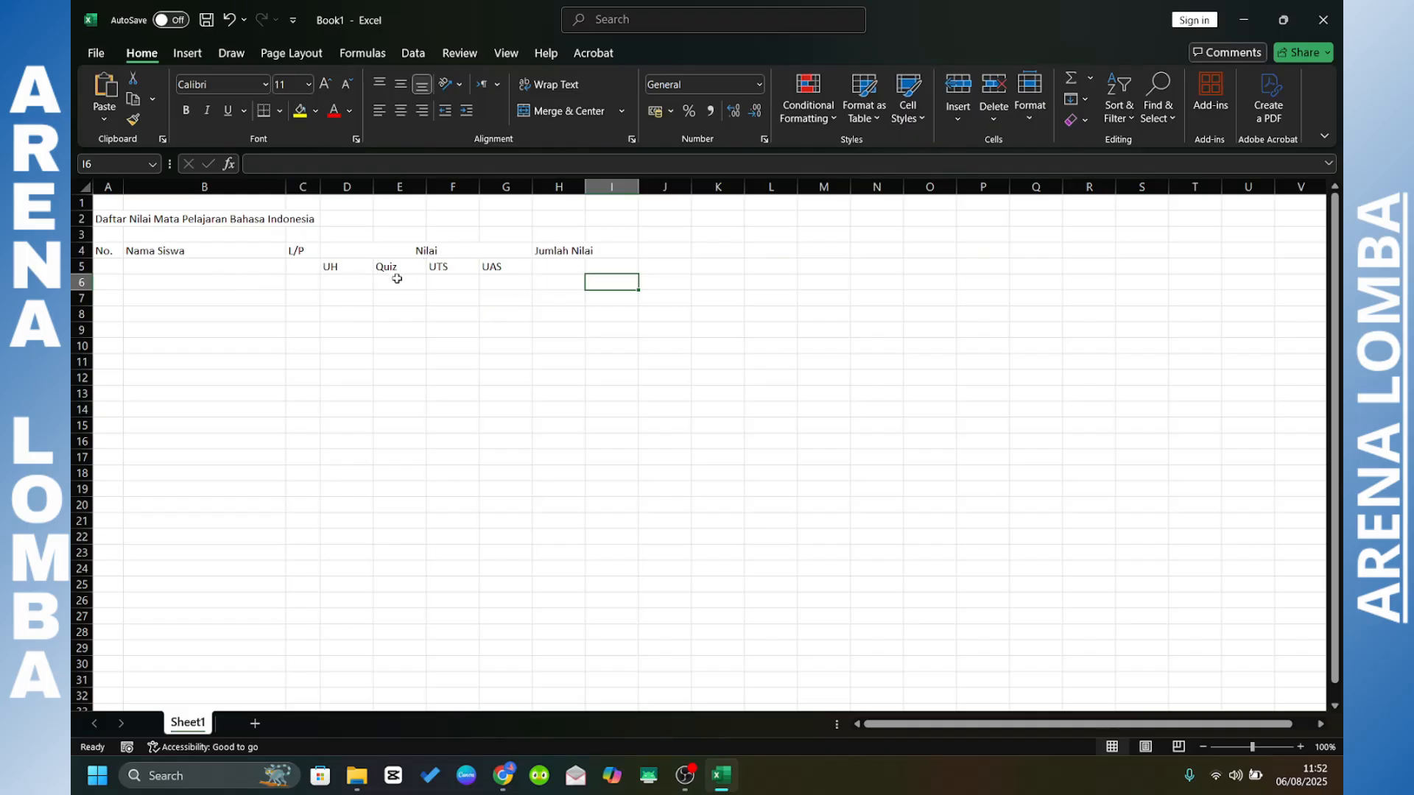
{"action": "left_click", "coordinate": [219, 268]}
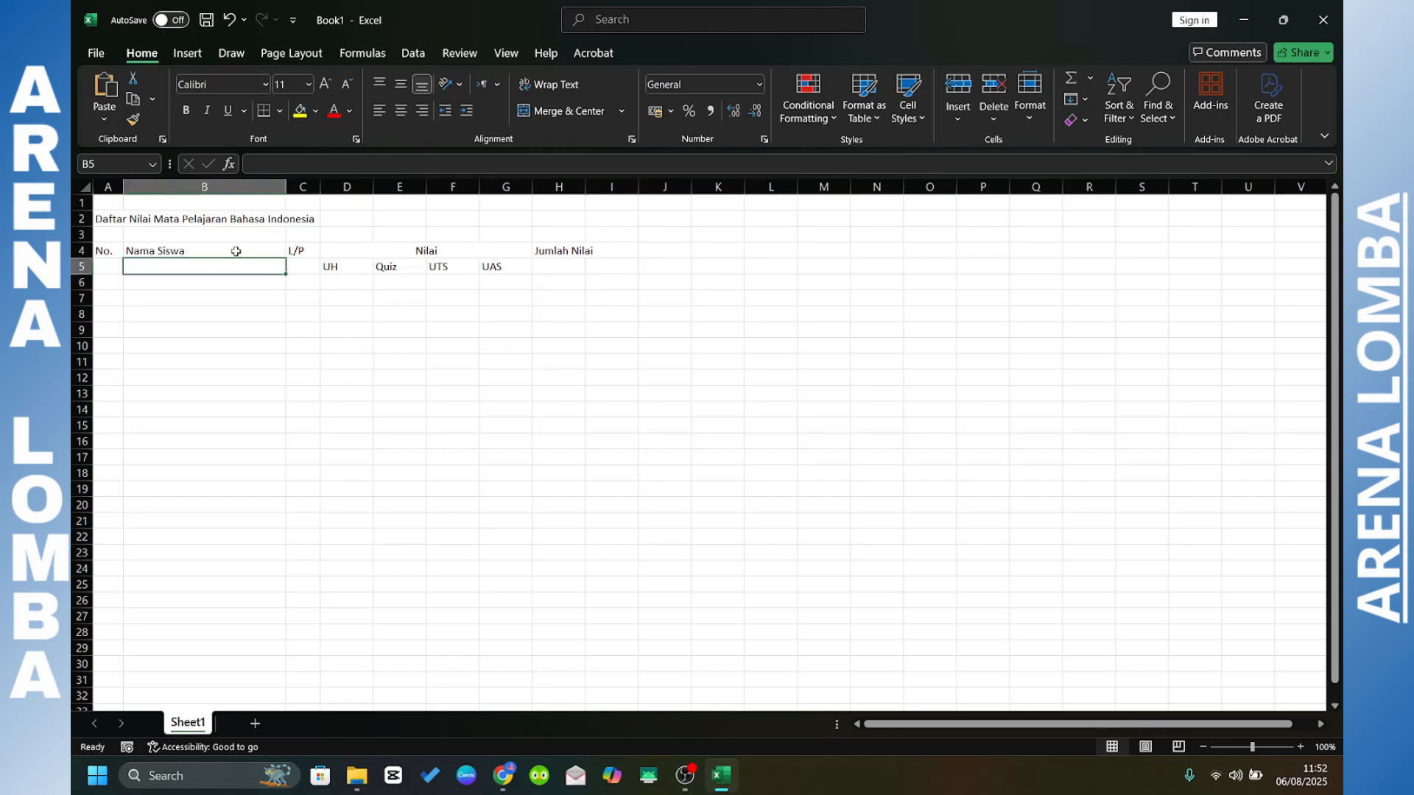
{"action": "left_click", "coordinate": [238, 250]}
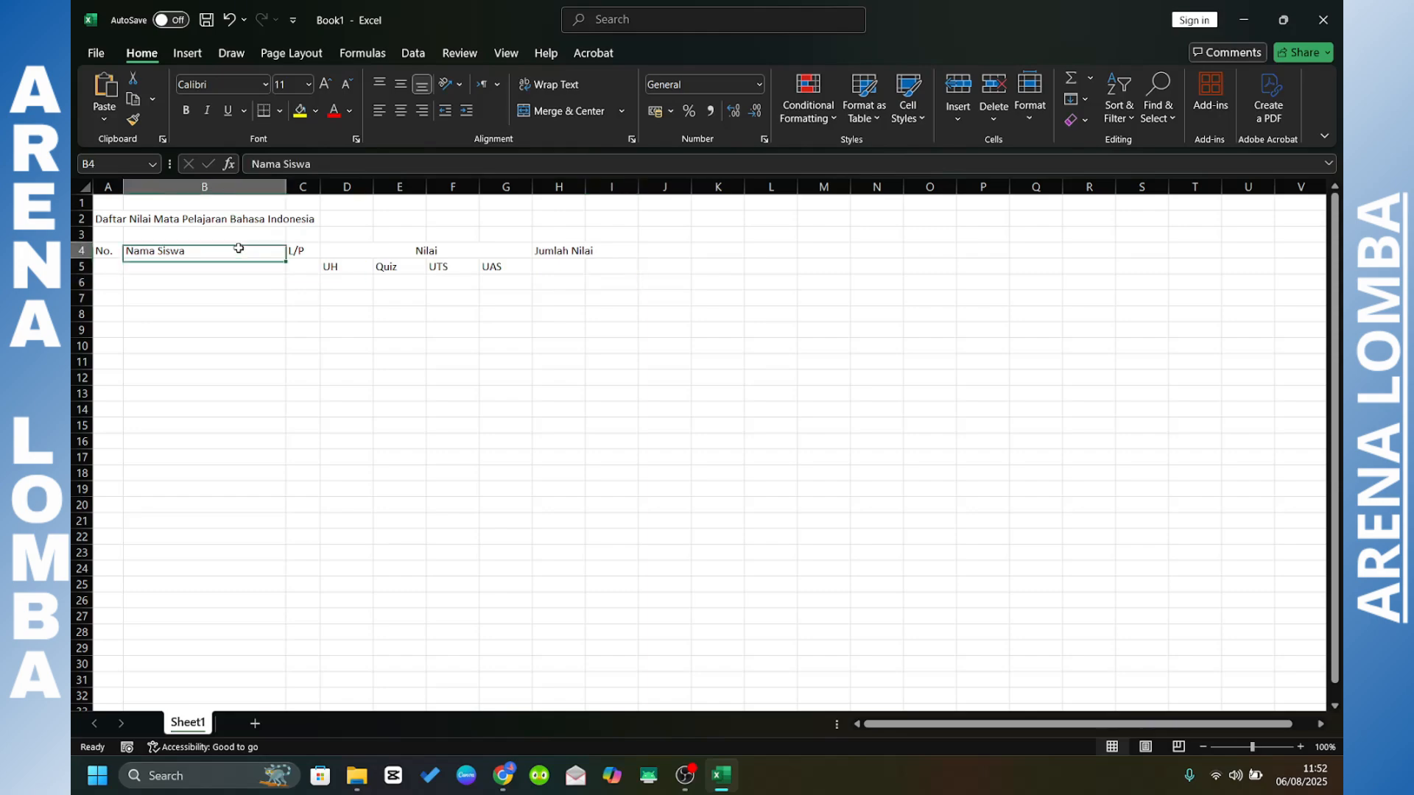
{"action": "left_click", "coordinate": [315, 266]}
{"action": "left_click", "coordinate": [407, 259]}
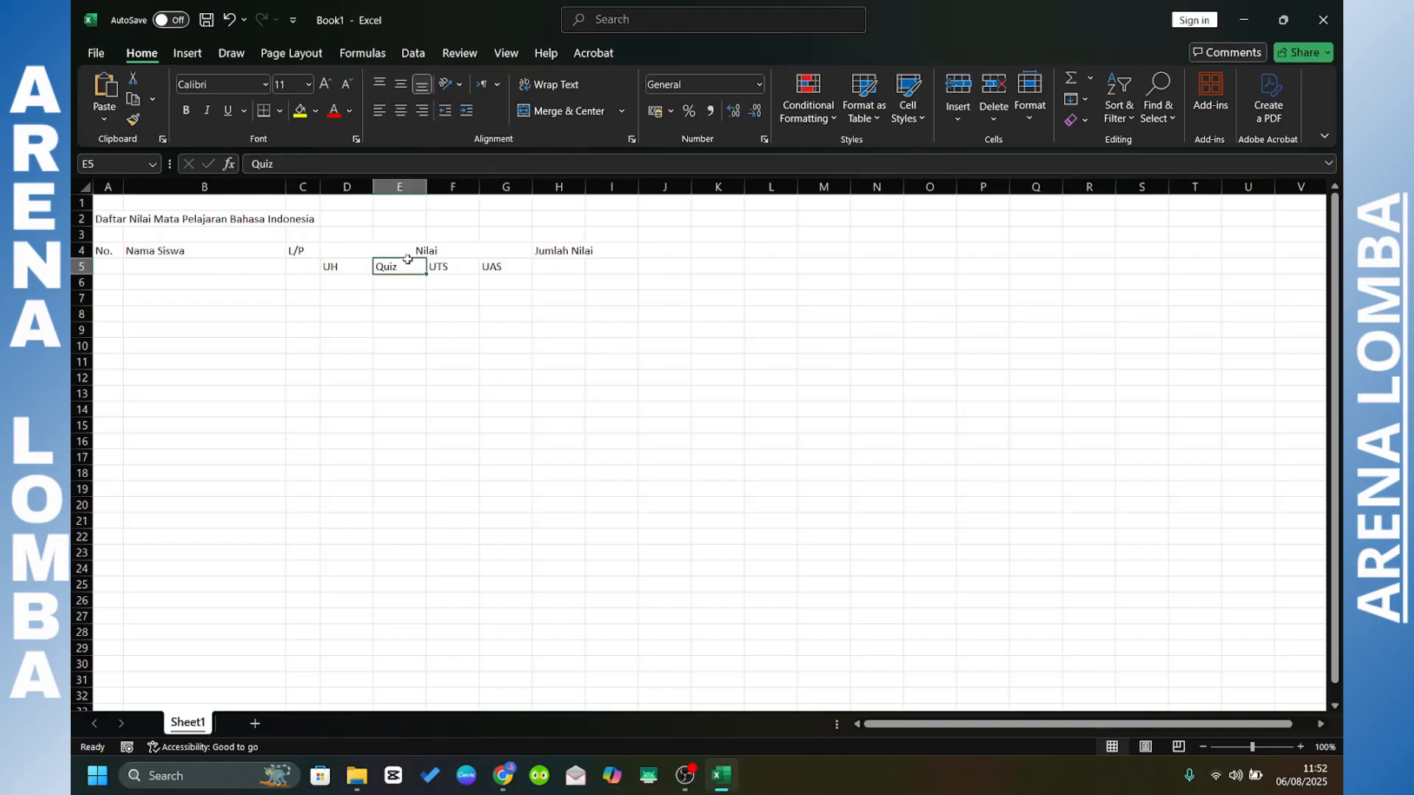
{"action": "left_click", "coordinate": [157, 285]}
- Merge and center the No. header across cells A4 and A5 and align it vertically to the middle
{"action": "left_click", "coordinate": [114, 251]}
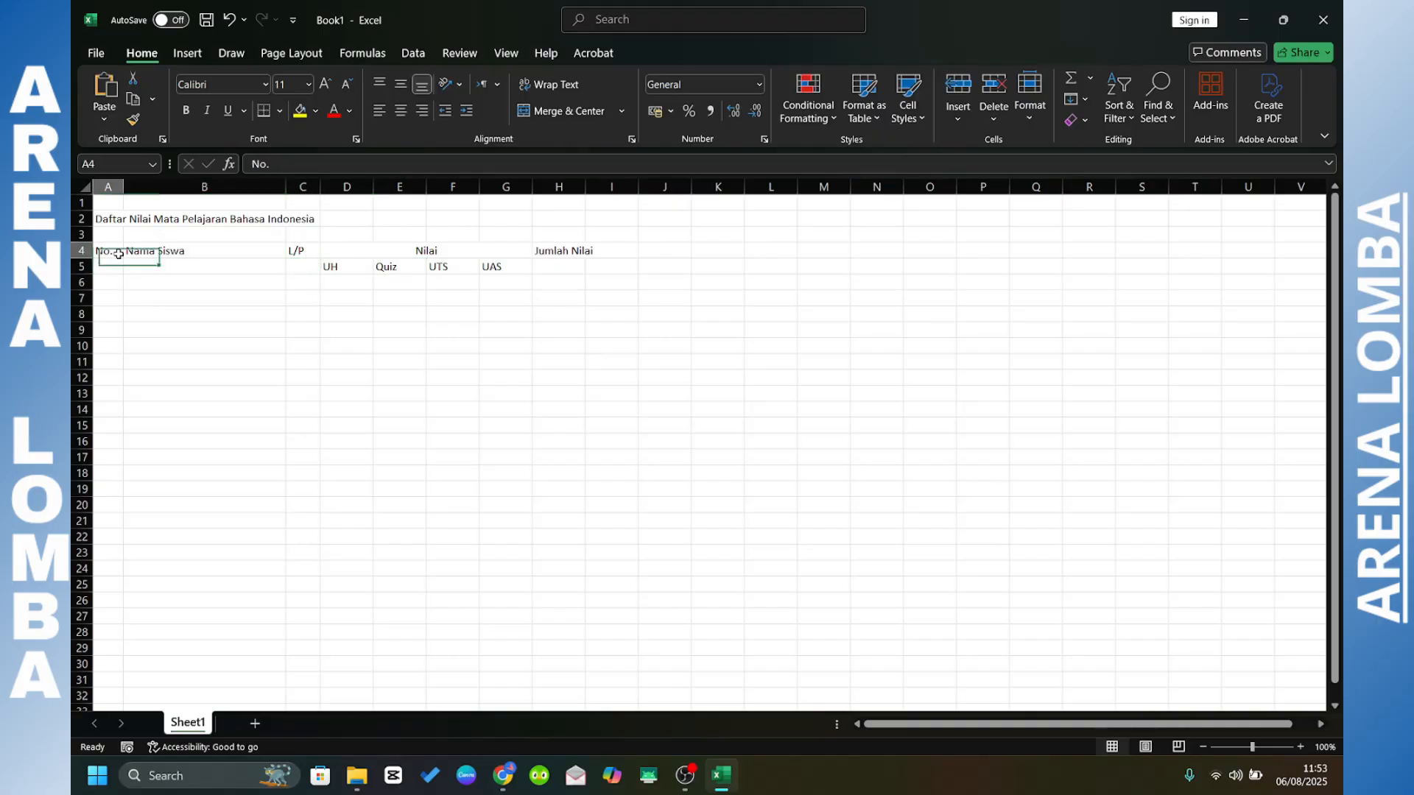
{"action": "left_click_drag", "start_coordinate": [112, 252], "coordinate": [111, 265]}
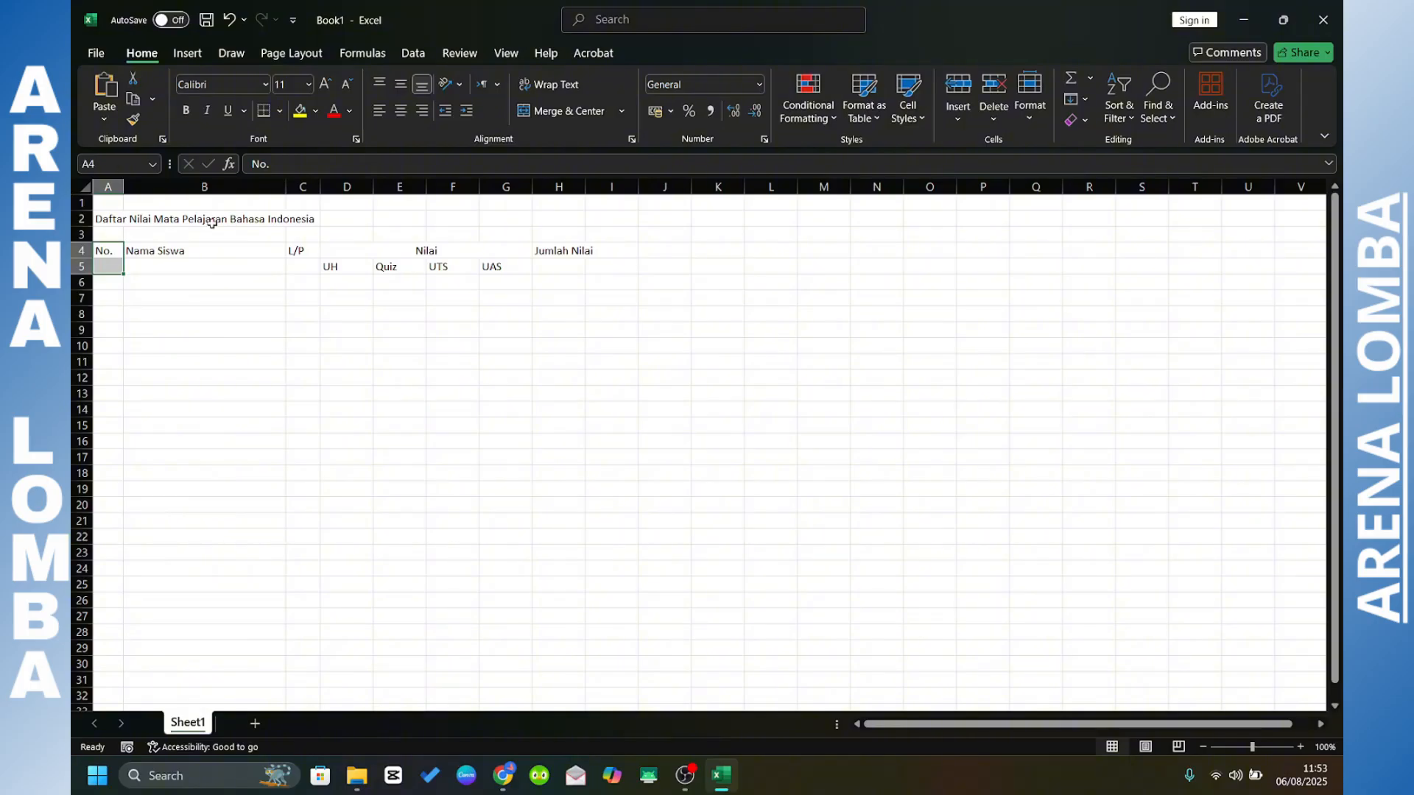
{"action": "left_click", "coordinate": [561, 110]}
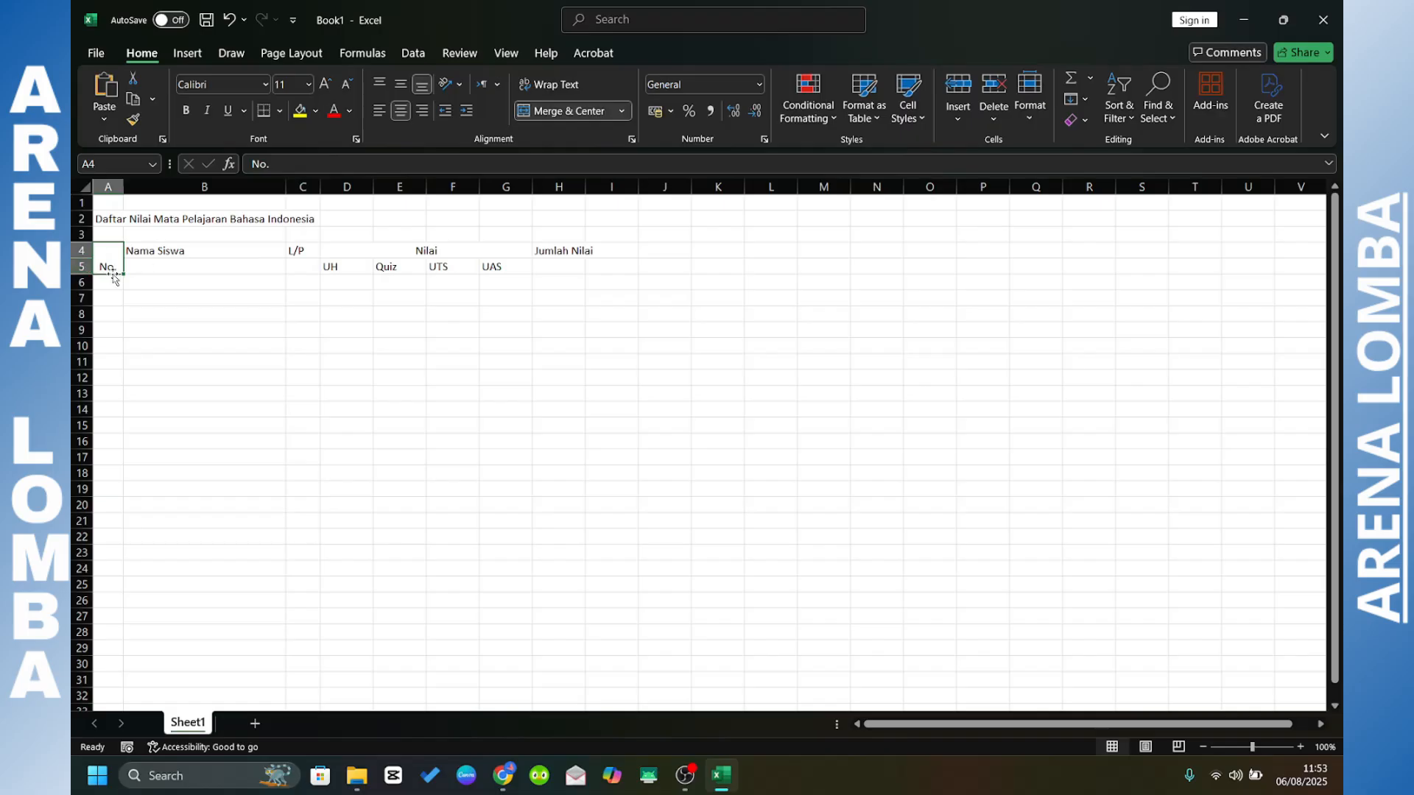
{"action": "left_click", "coordinate": [400, 86]}
{"action": "left_click", "coordinate": [177, 319]}
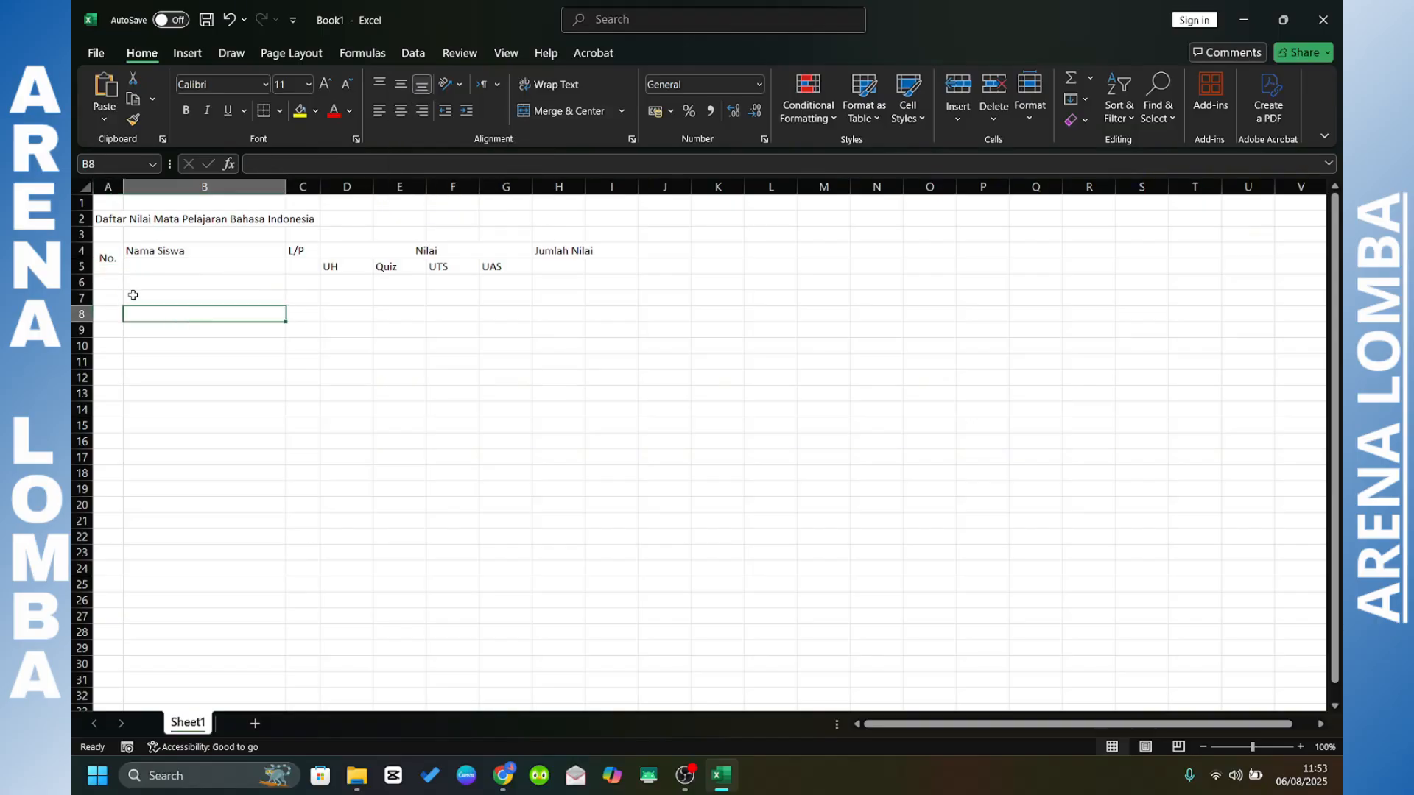
- Merge and center Nama Siswa across B4:B5 and L/P across C4:C5, each aligned vertically to the middle
{"action": "left_click", "coordinate": [208, 251]}
{"action": "left_click_drag", "start_coordinate": [208, 252], "coordinate": [203, 266]}
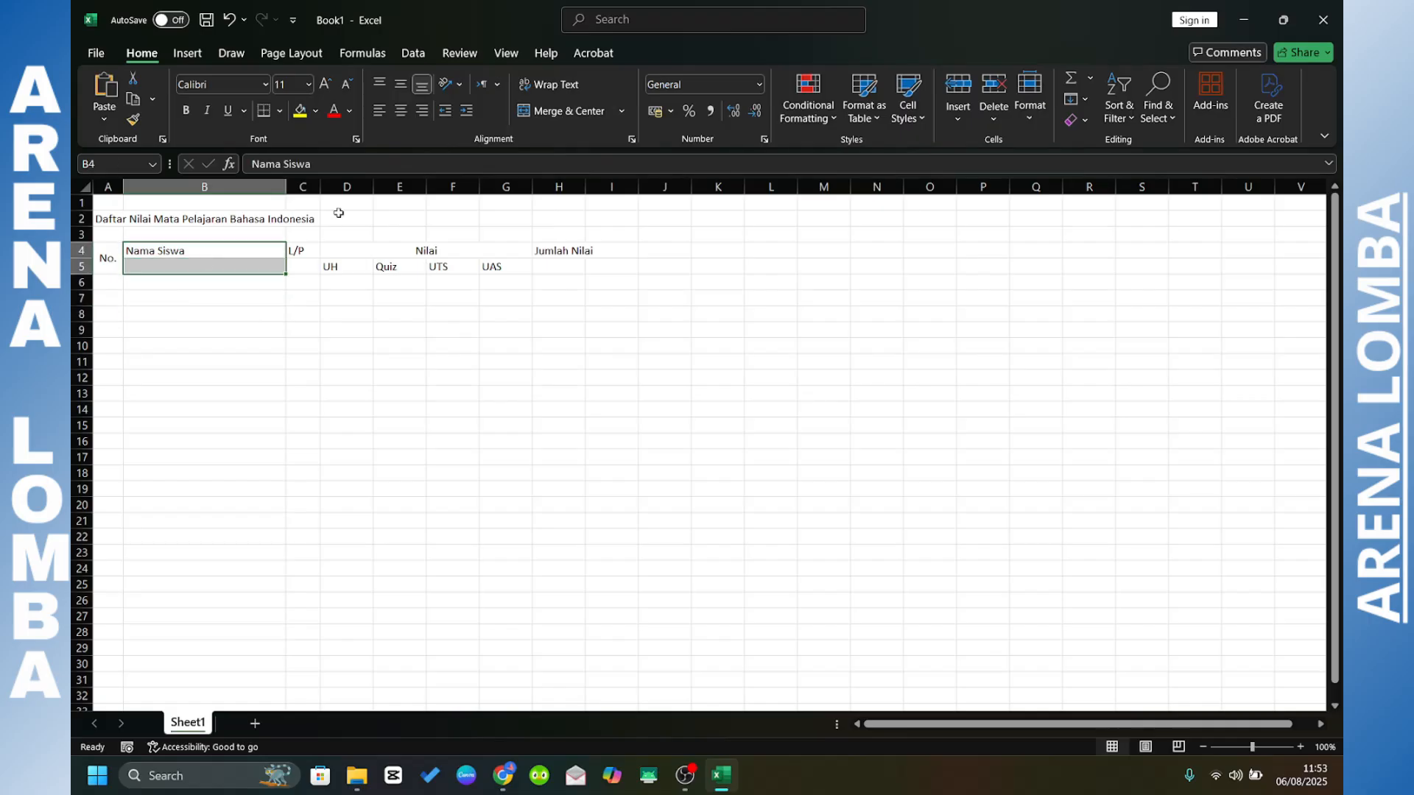
{"action": "left_click", "coordinate": [563, 118]}
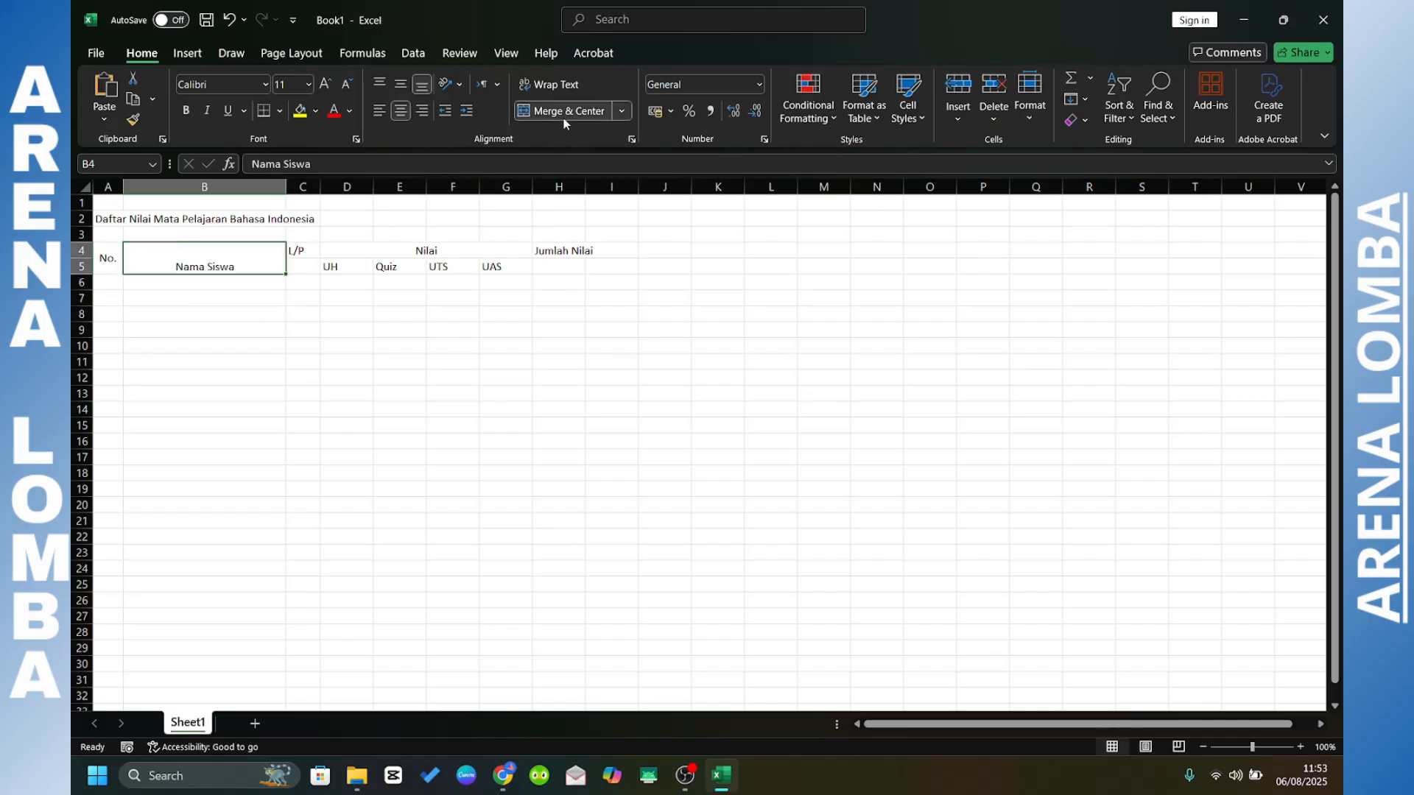
{"action": "left_click", "coordinate": [401, 81]}
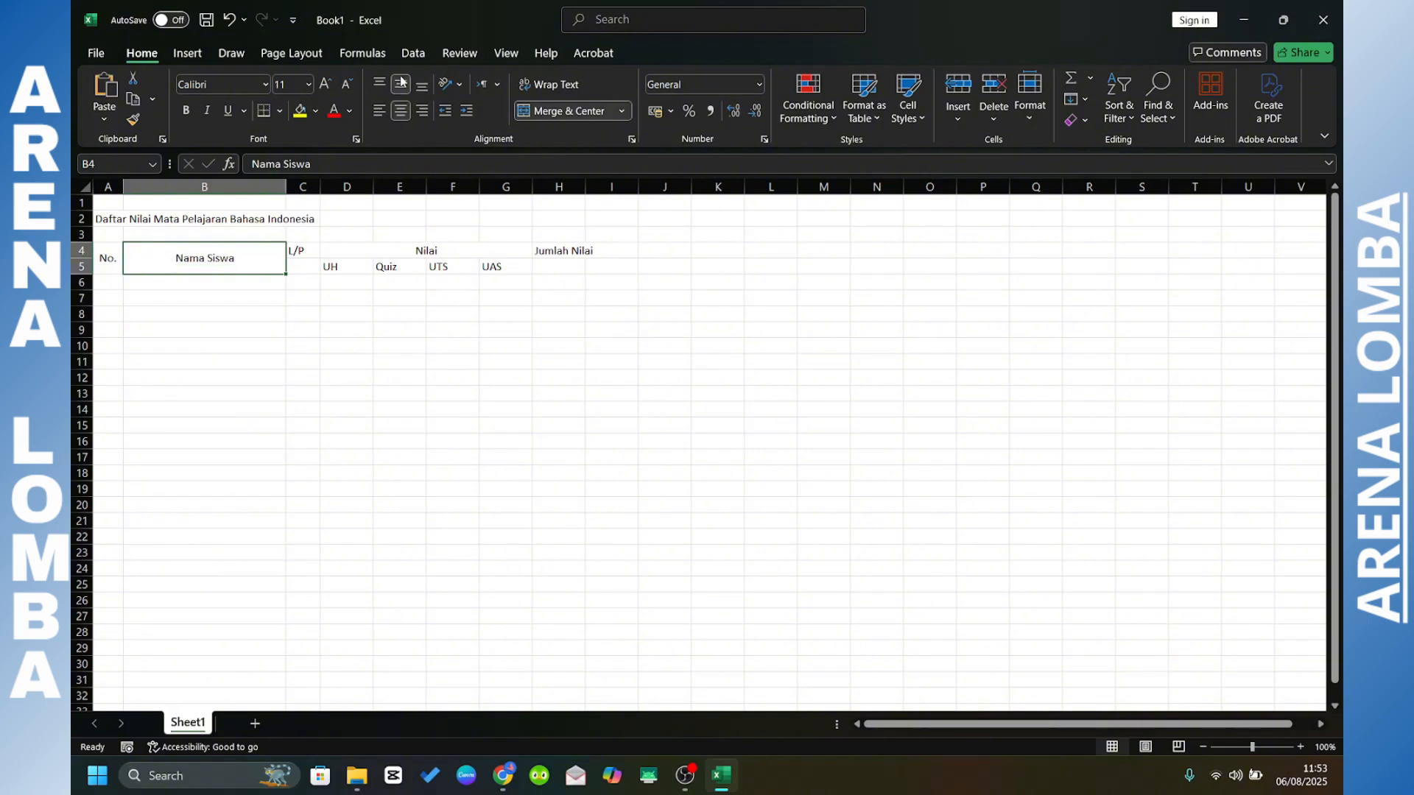
{"action": "left_click_drag", "start_coordinate": [312, 255], "coordinate": [311, 265]}
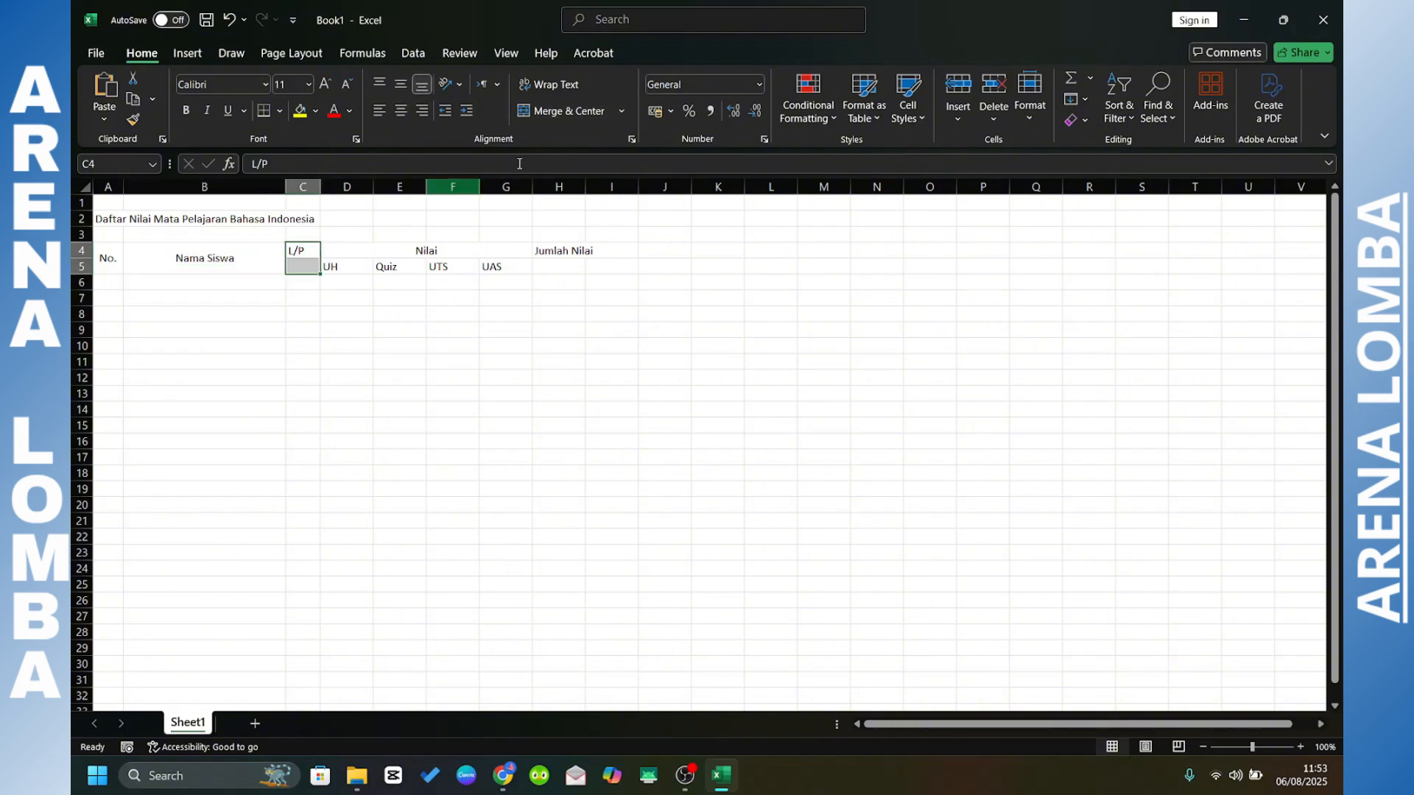
{"action": "left_click", "coordinate": [562, 111]}
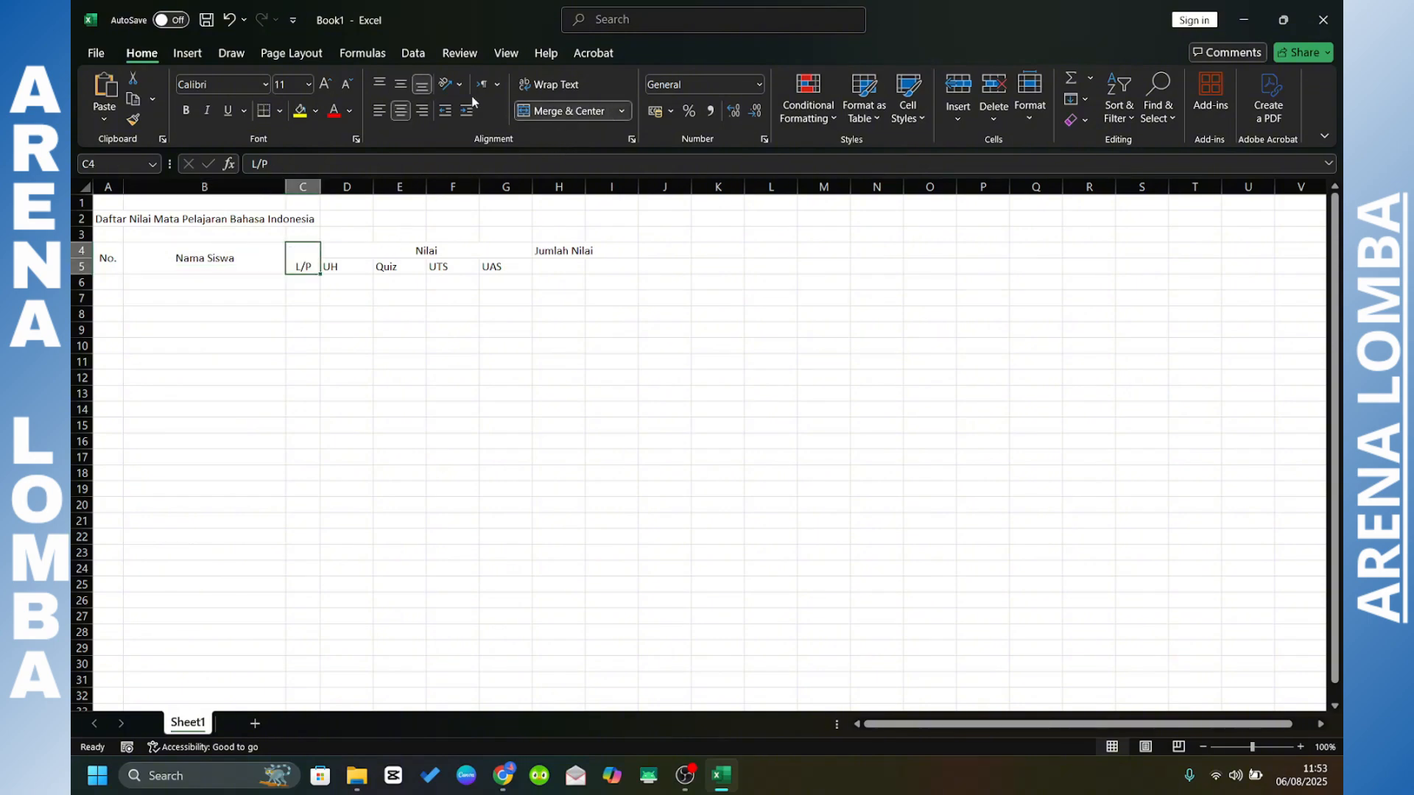
{"action": "left_click", "coordinate": [401, 86]}
- Widen column H so that the Jumlah Nilai header fits inside it
{"action": "left_click", "coordinate": [551, 248]}
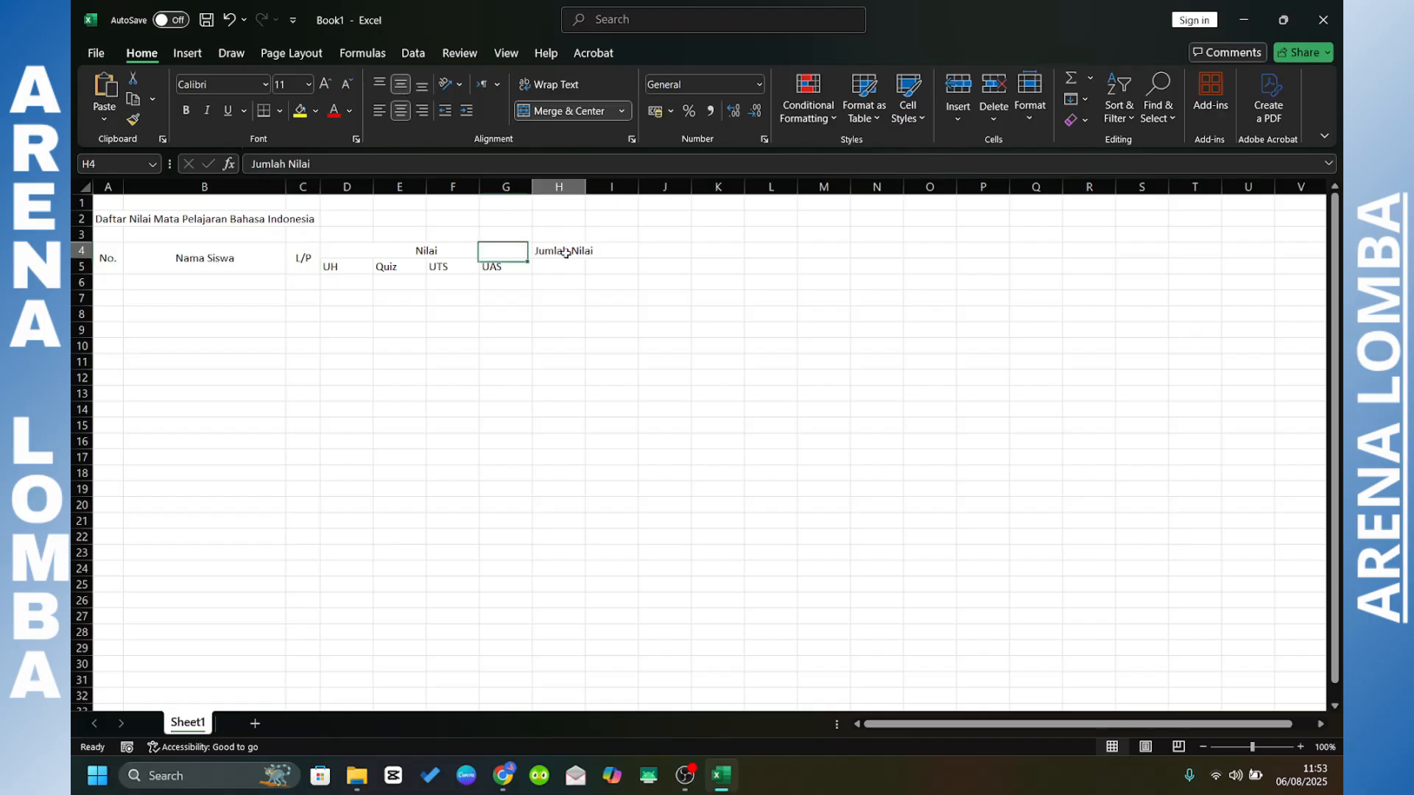
{"action": "left_click", "coordinate": [601, 265]}
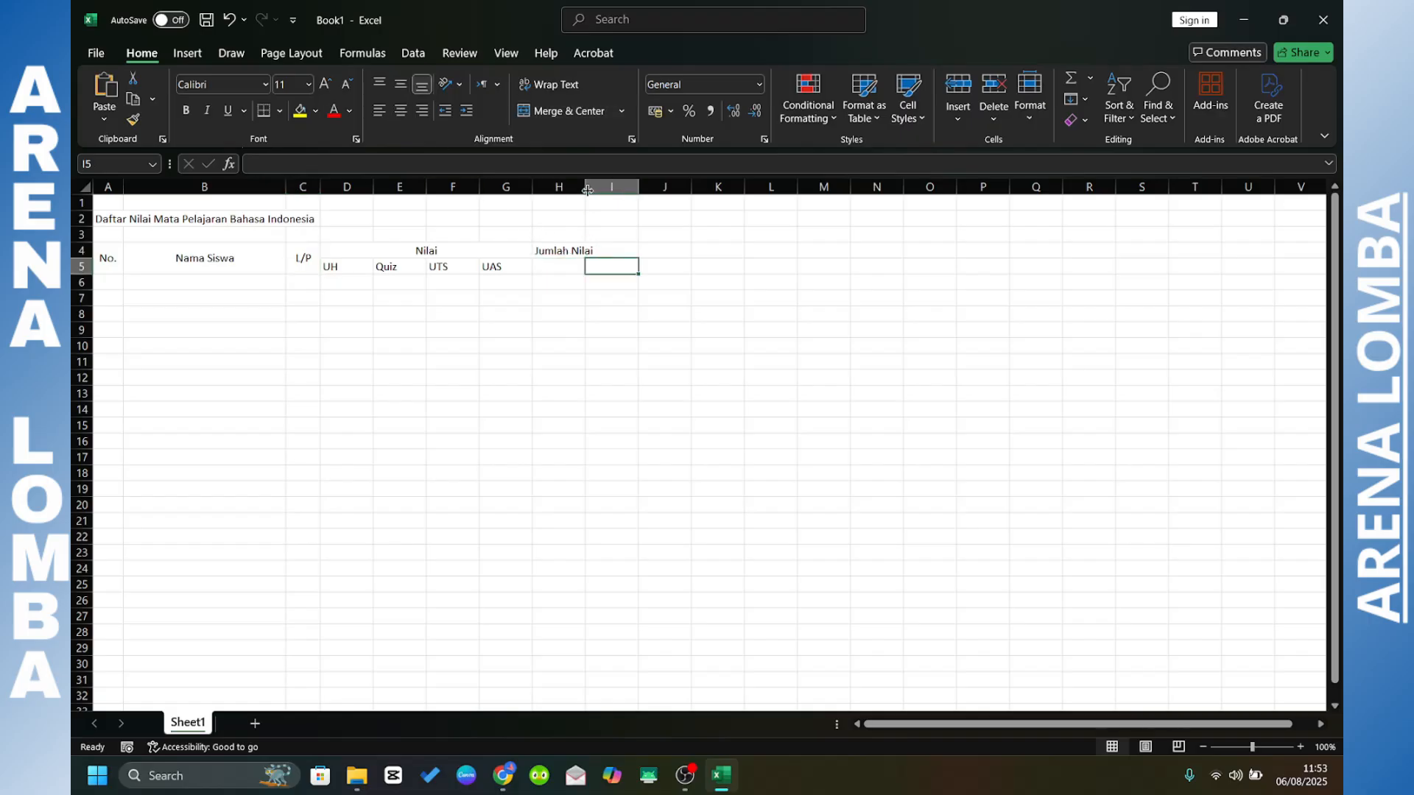
{"action": "left_click_drag", "start_coordinate": [587, 190], "coordinate": [608, 190]}
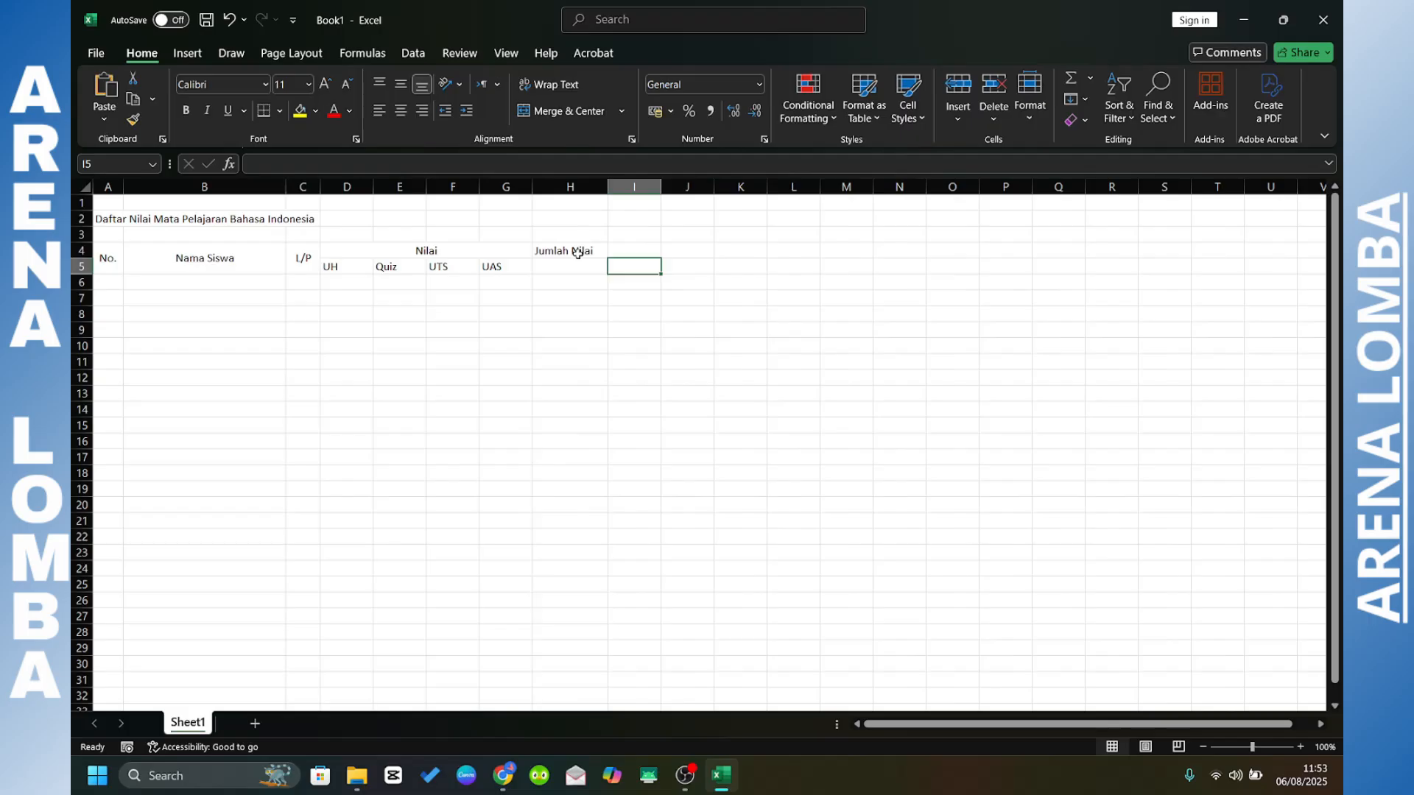
- Merge and center the Jumlah Nilai header across cells H4 and H5 and align it vertically to the middle
{"action": "left_click_drag", "start_coordinate": [578, 252], "coordinate": [569, 267]}
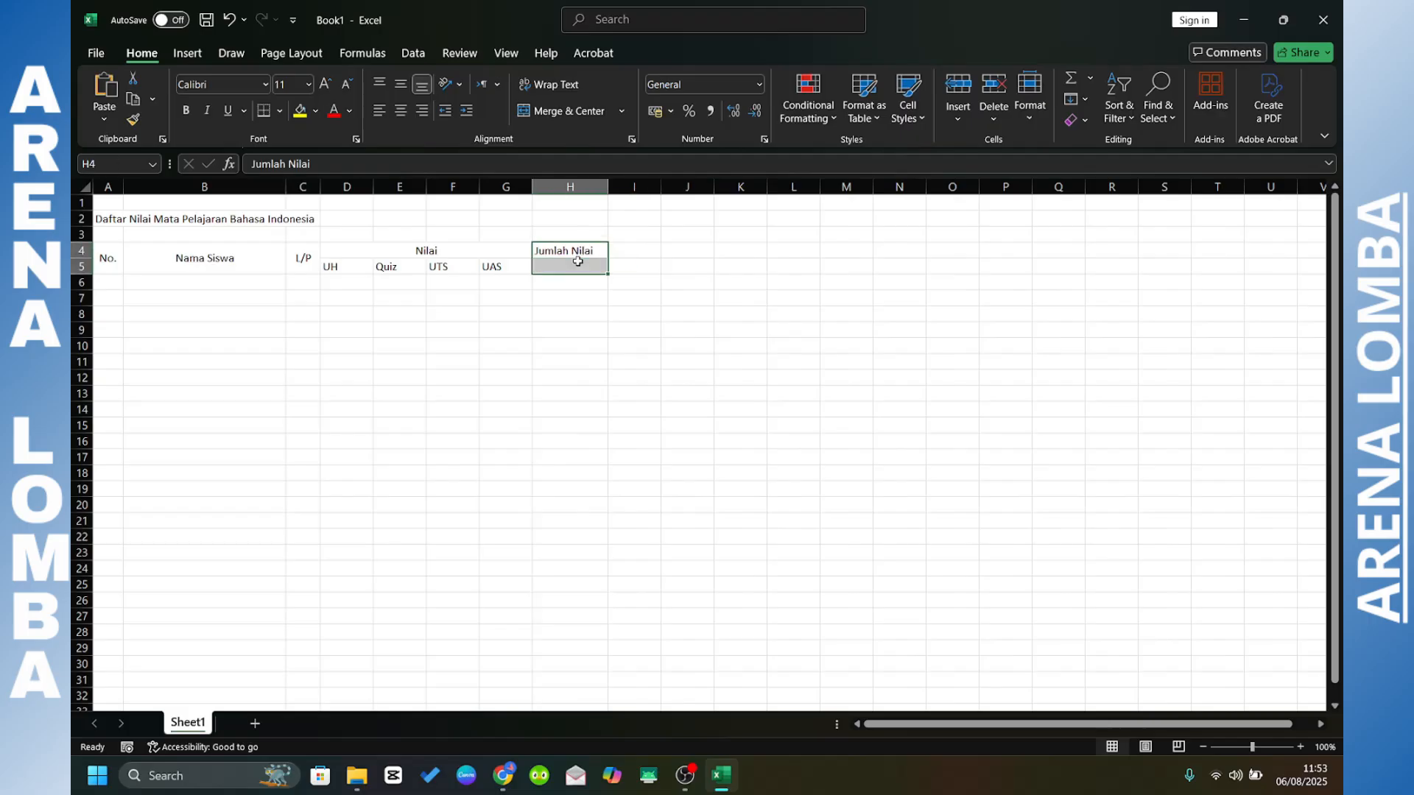
{"action": "left_click", "coordinate": [568, 118]}
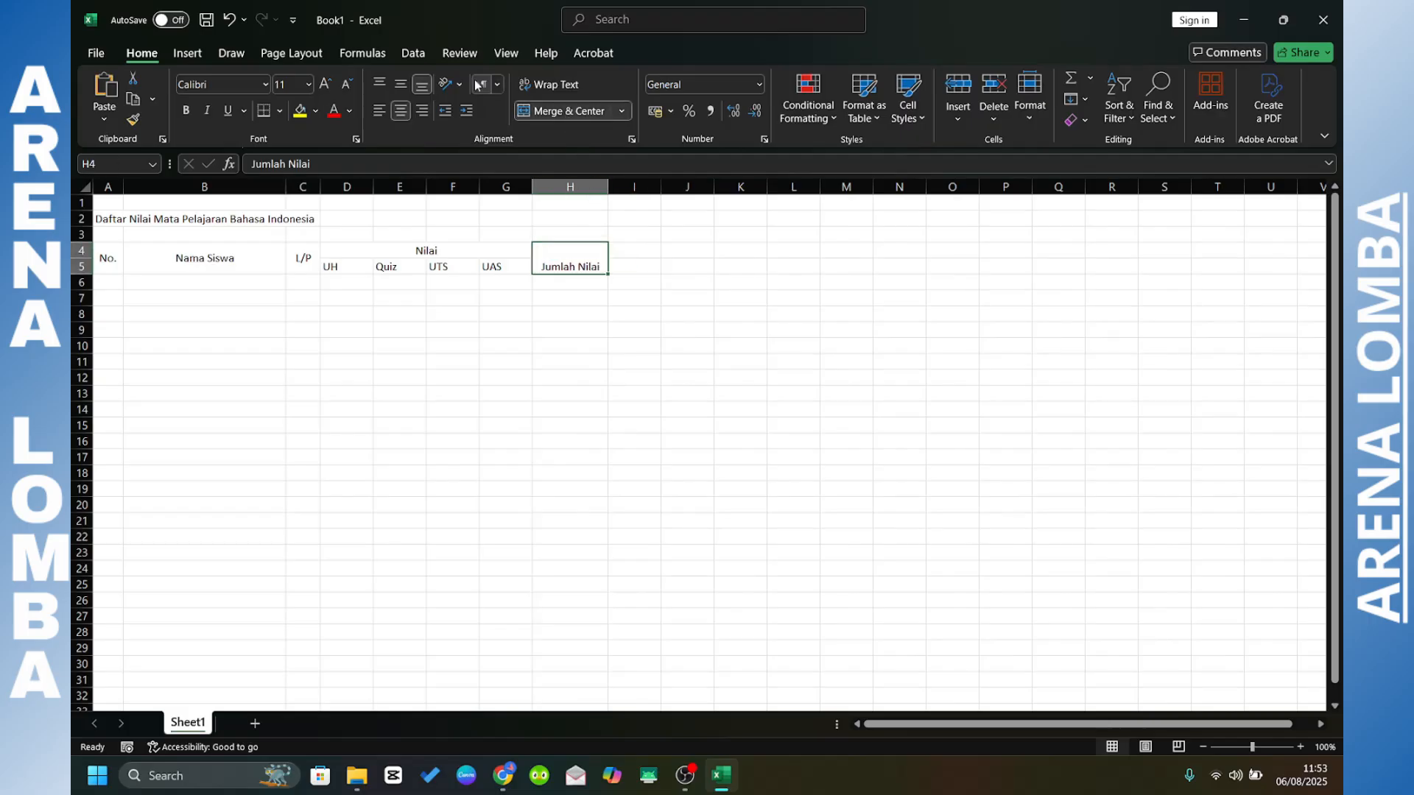
{"action": "left_click", "coordinate": [401, 83]}
{"action": "left_click", "coordinate": [522, 328]}
{"action": "left_click", "coordinate": [664, 316]}
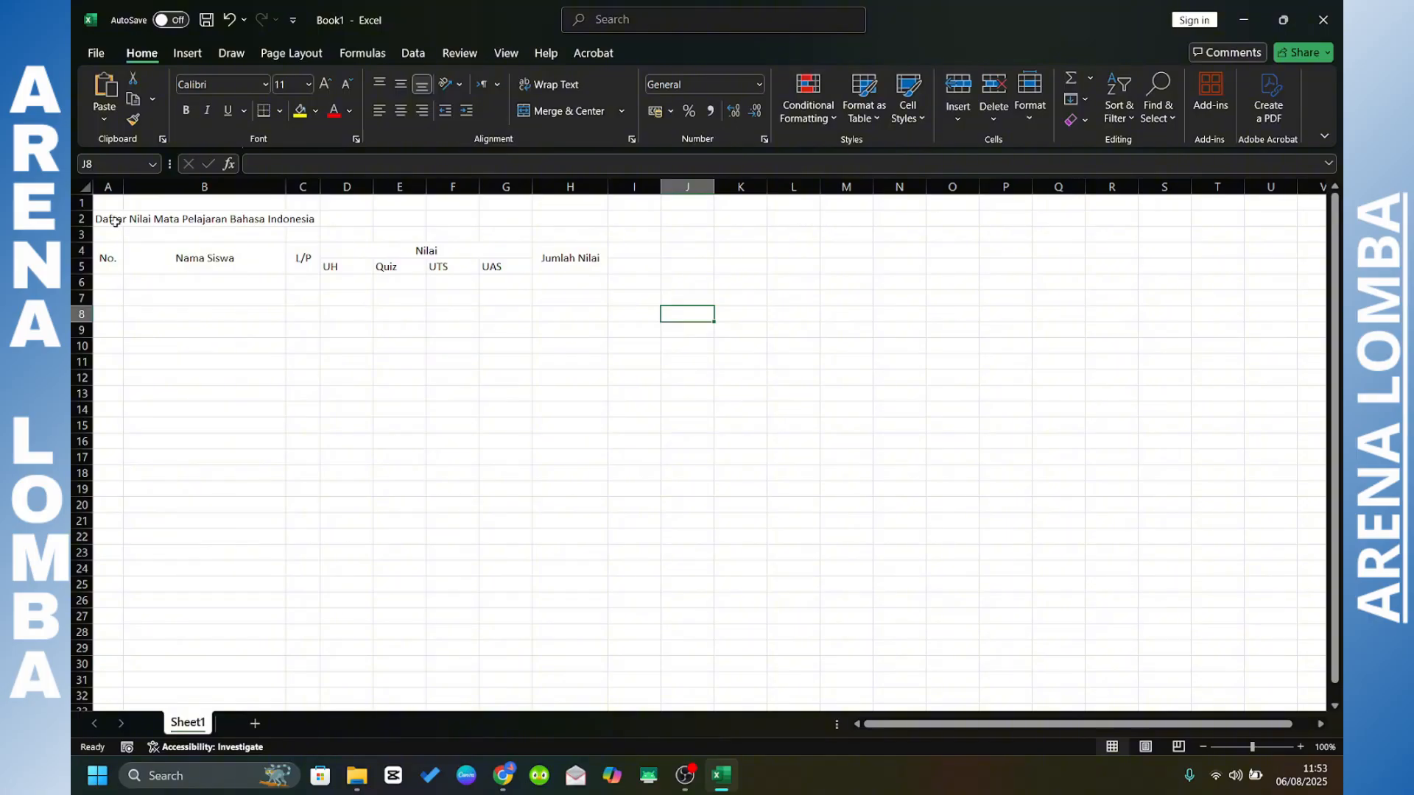
- Merge and center the title in row 2 across cells A2 through H2
{"action": "left_click_drag", "start_coordinate": [115, 221], "coordinate": [601, 220]}
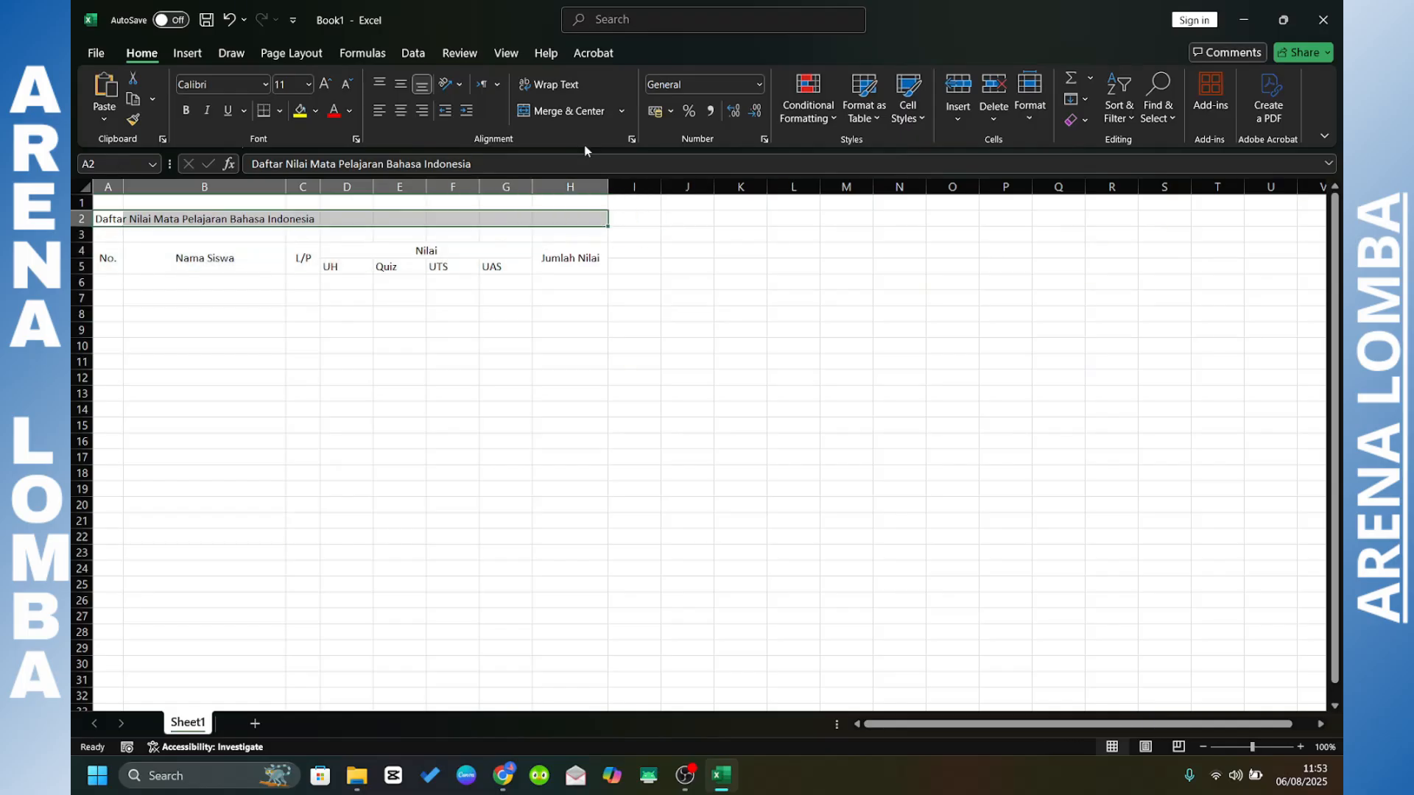
{"action": "left_click", "coordinate": [560, 110]}
{"action": "left_click", "coordinate": [517, 409]}
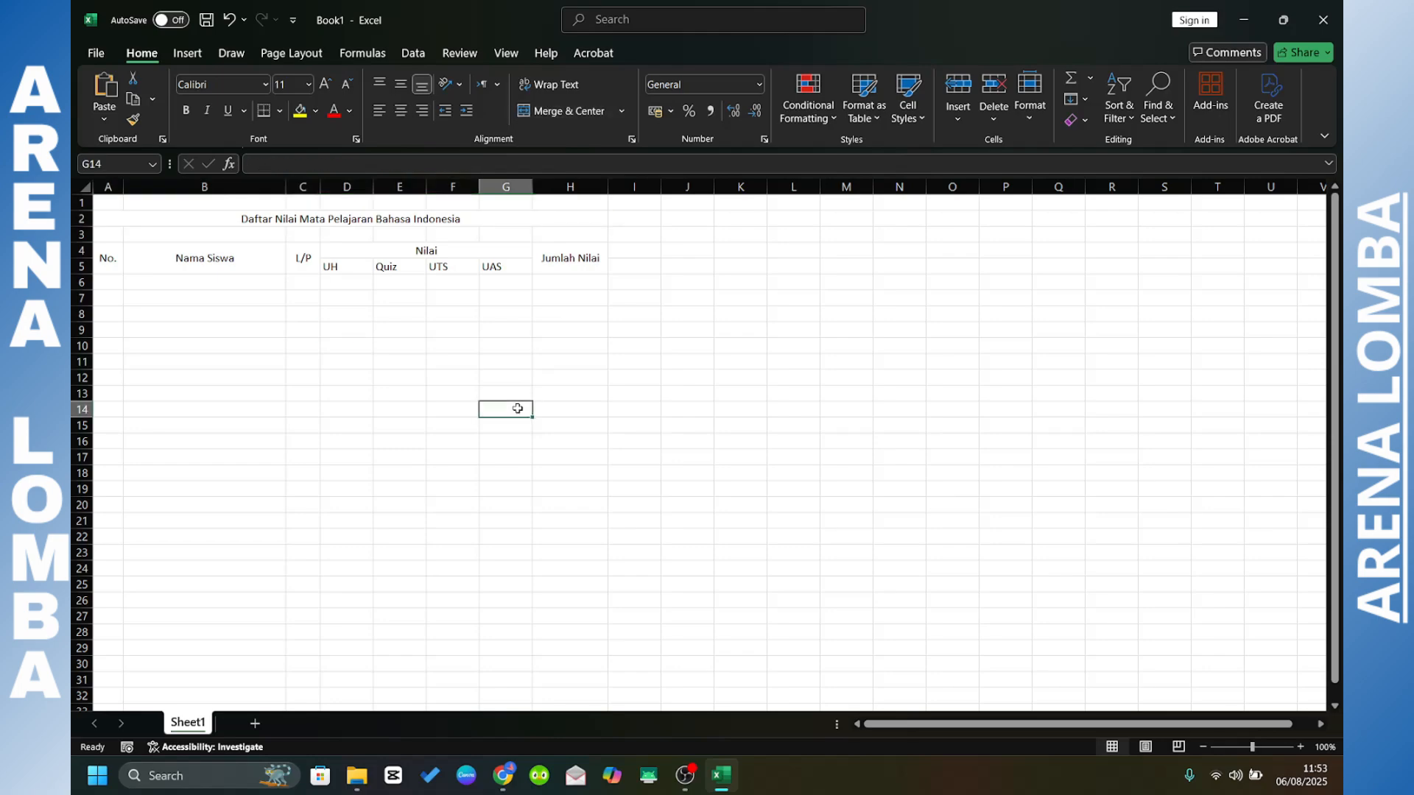
{"action": "left_click", "coordinate": [341, 346]}
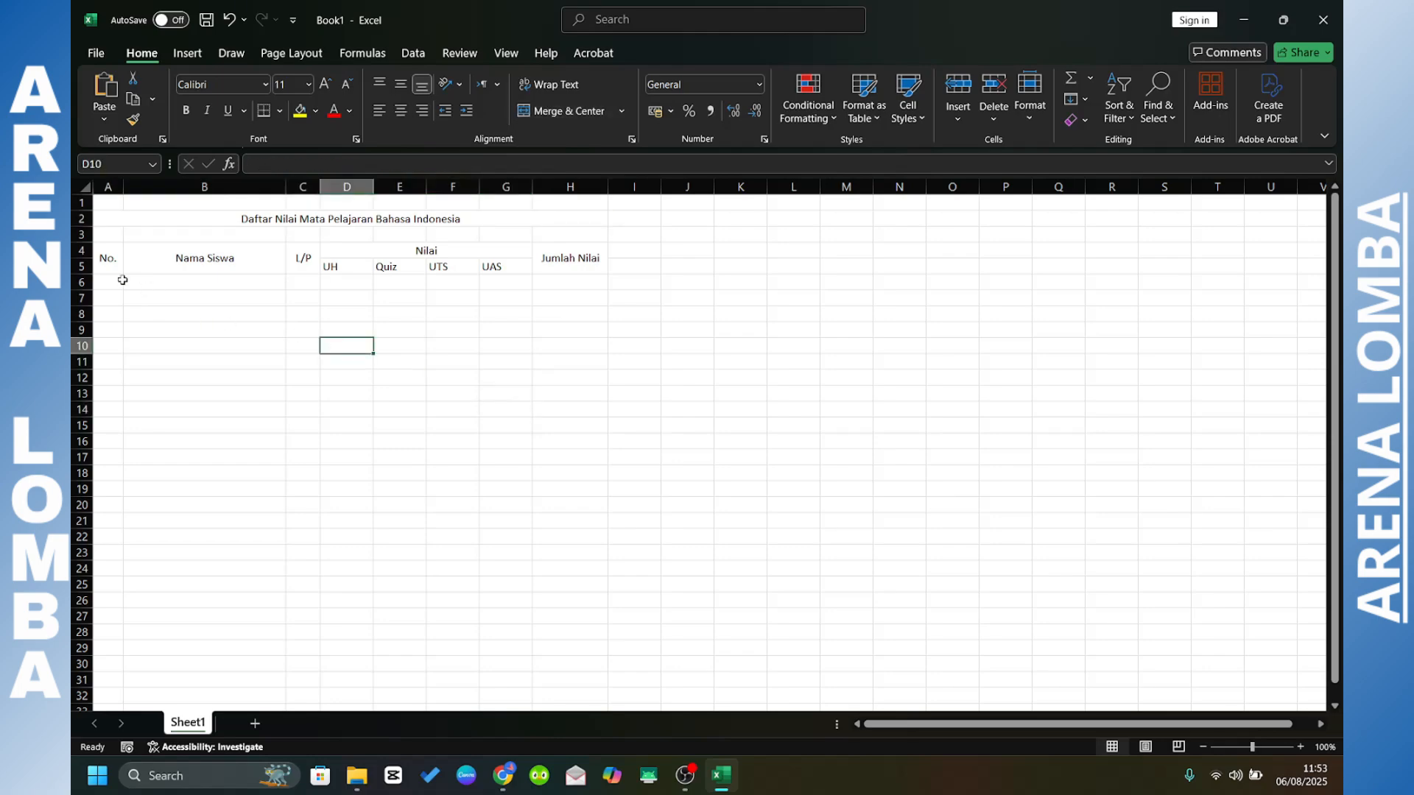
- For the table range A4:H15, set medium solid lines for the outer border and the inner vertical borders
{"action": "left_click", "coordinate": [106, 260]}
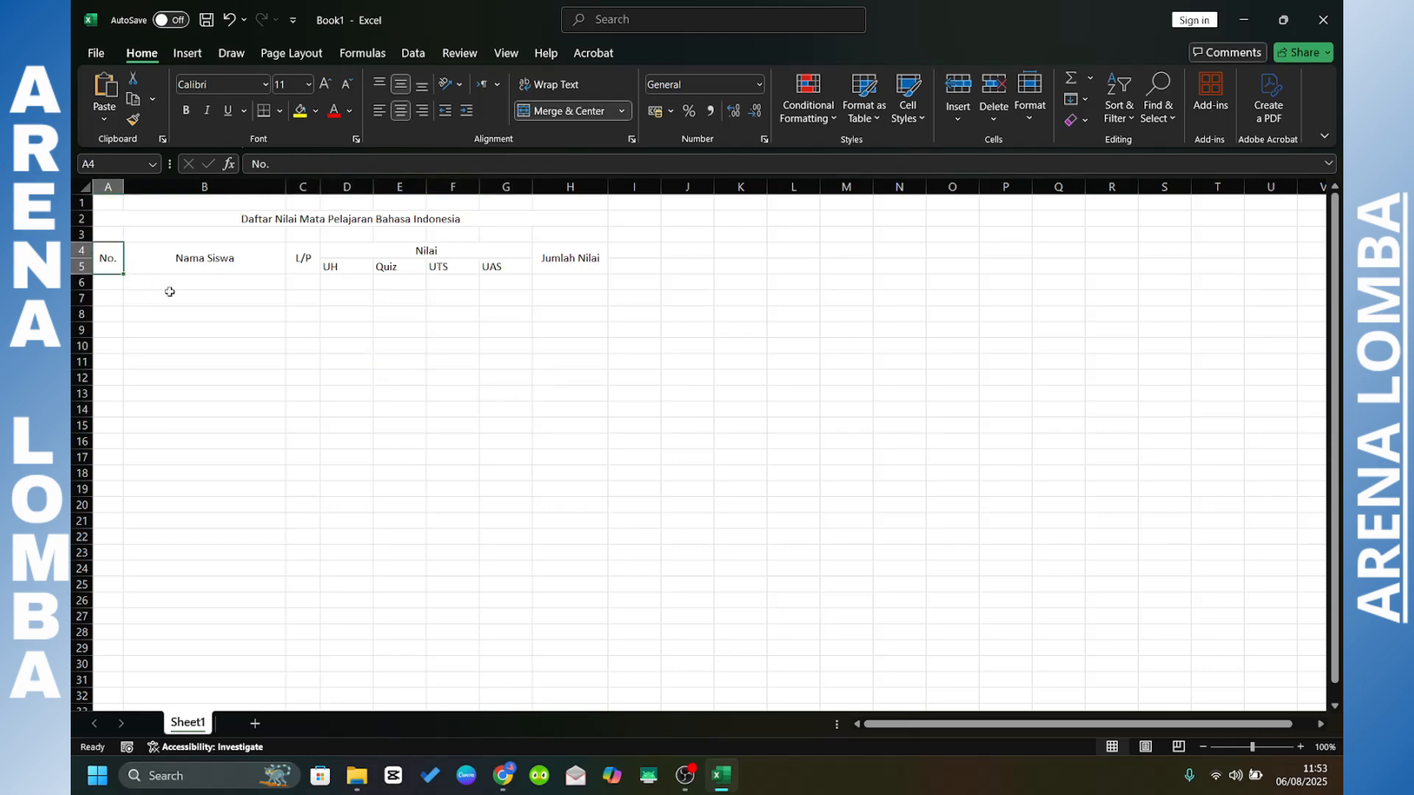
{"action": "left_click", "coordinate": [184, 298]}
{"action": "left_click_drag", "start_coordinate": [104, 268], "coordinate": [569, 422]}
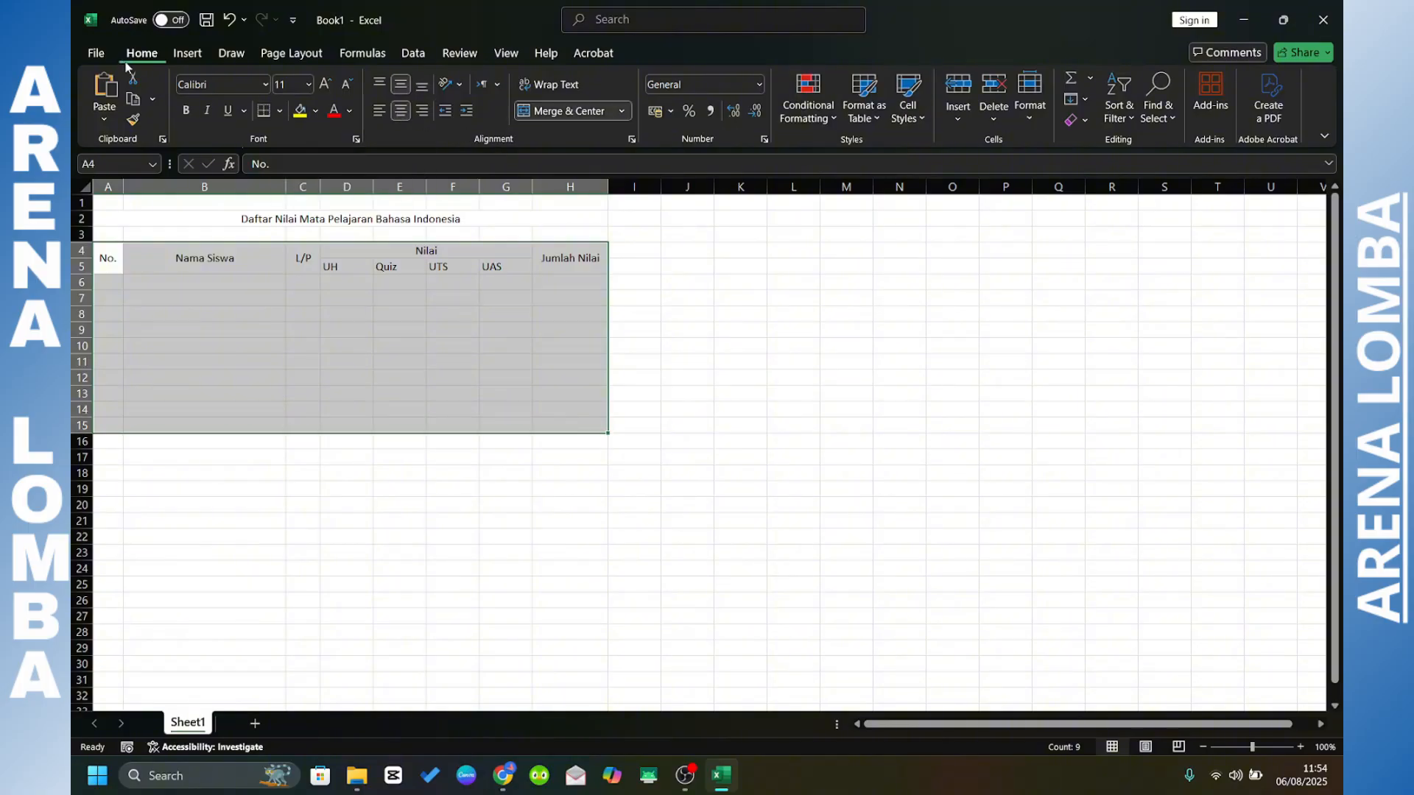
{"action": "left_click", "coordinate": [280, 110]}
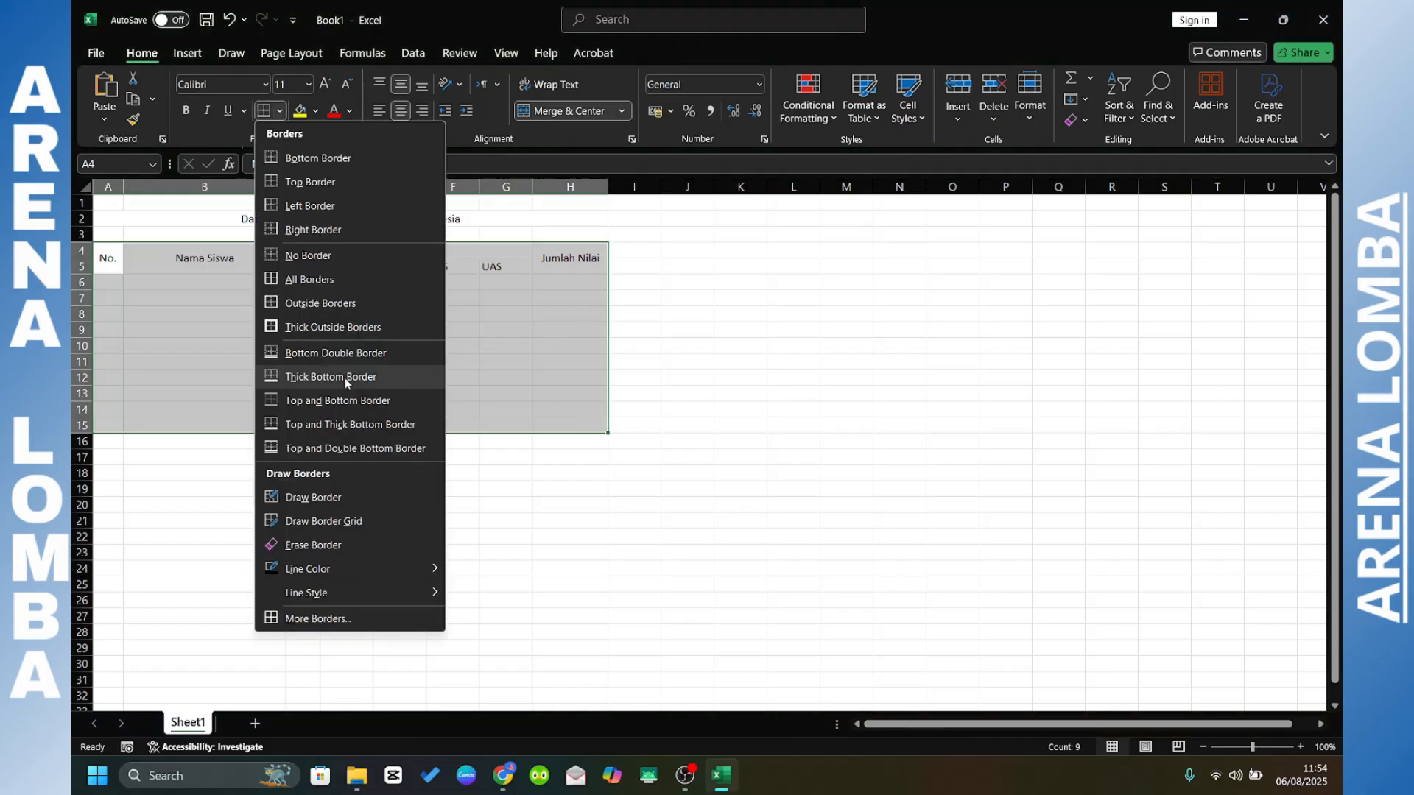
{"action": "left_click", "coordinate": [309, 619]}
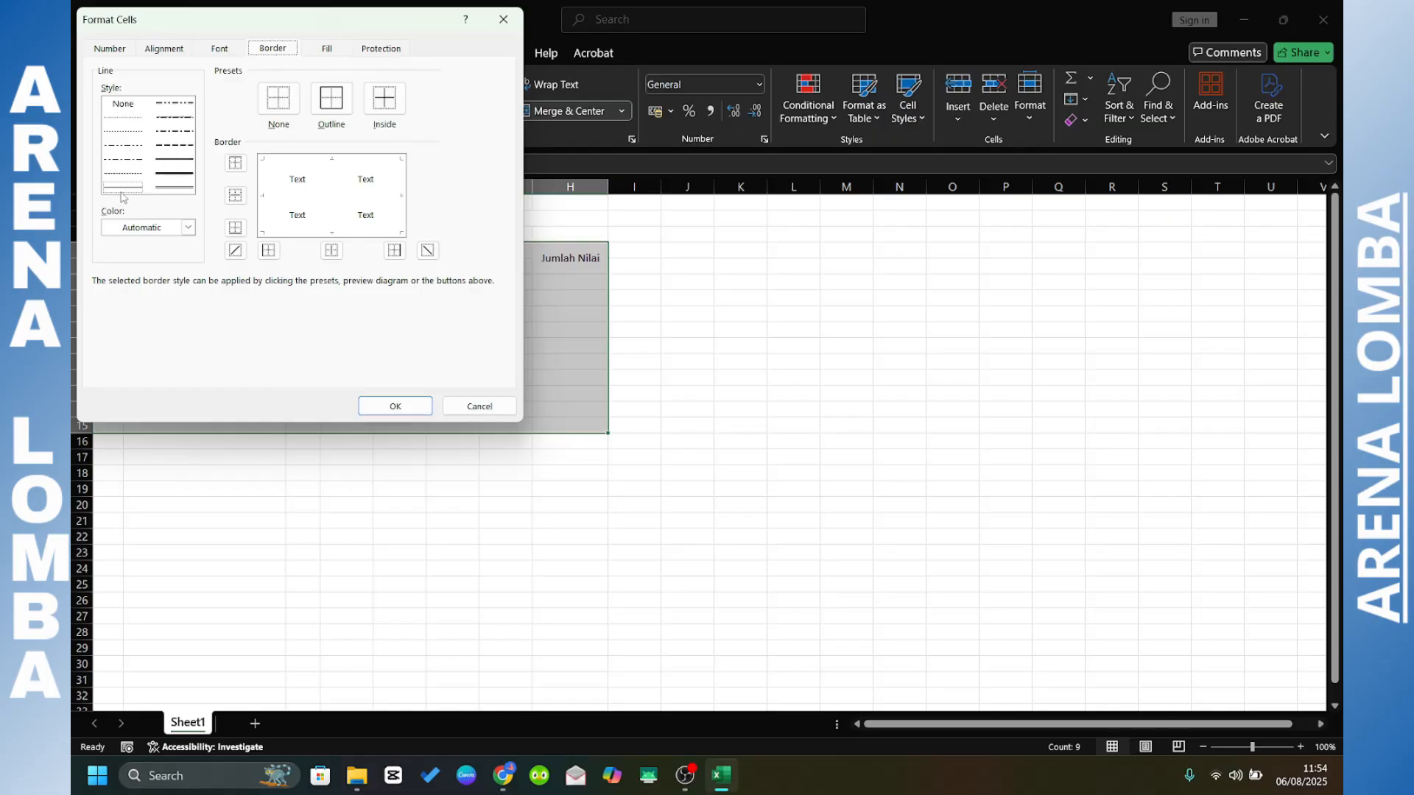
{"action": "left_click", "coordinate": [174, 159]}
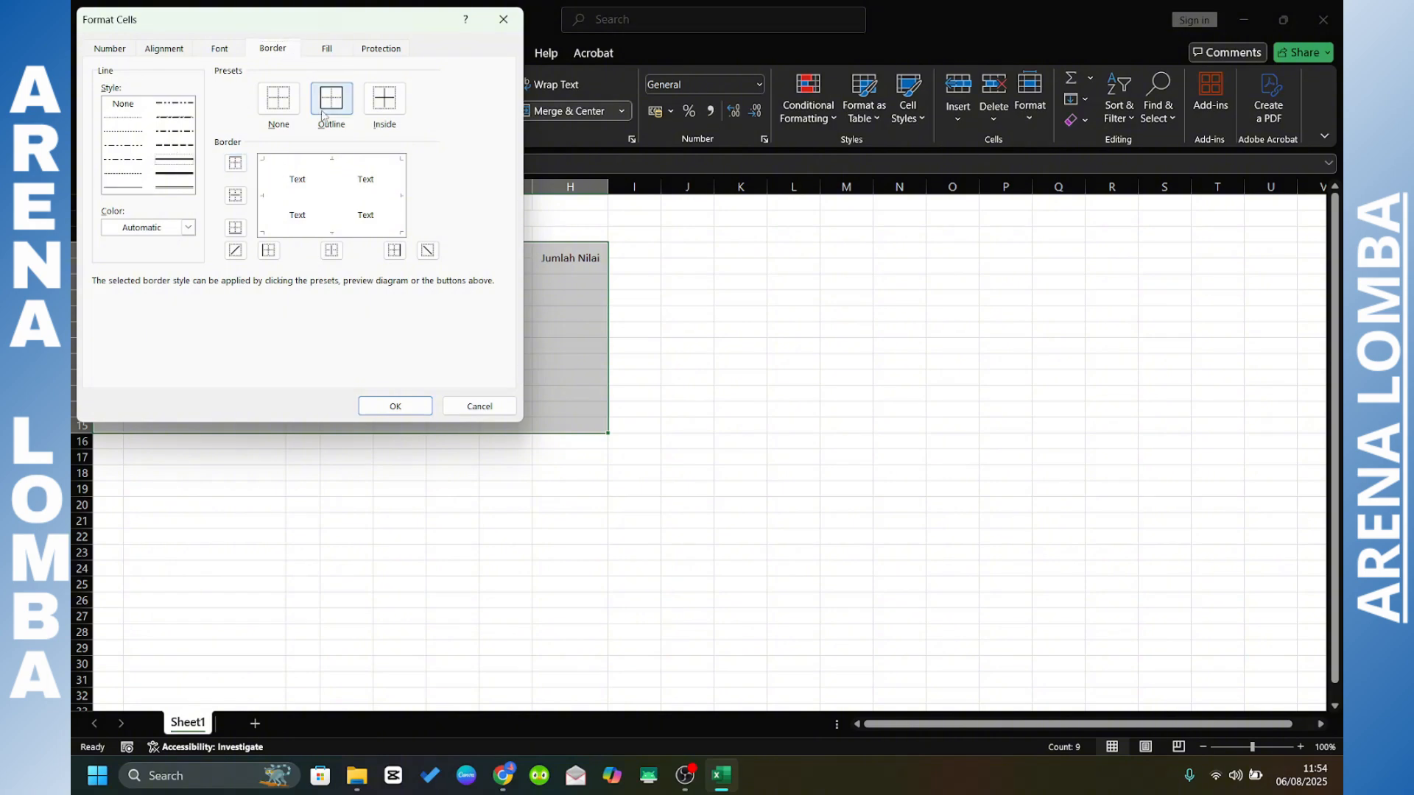
{"action": "left_click", "coordinate": [314, 162]}
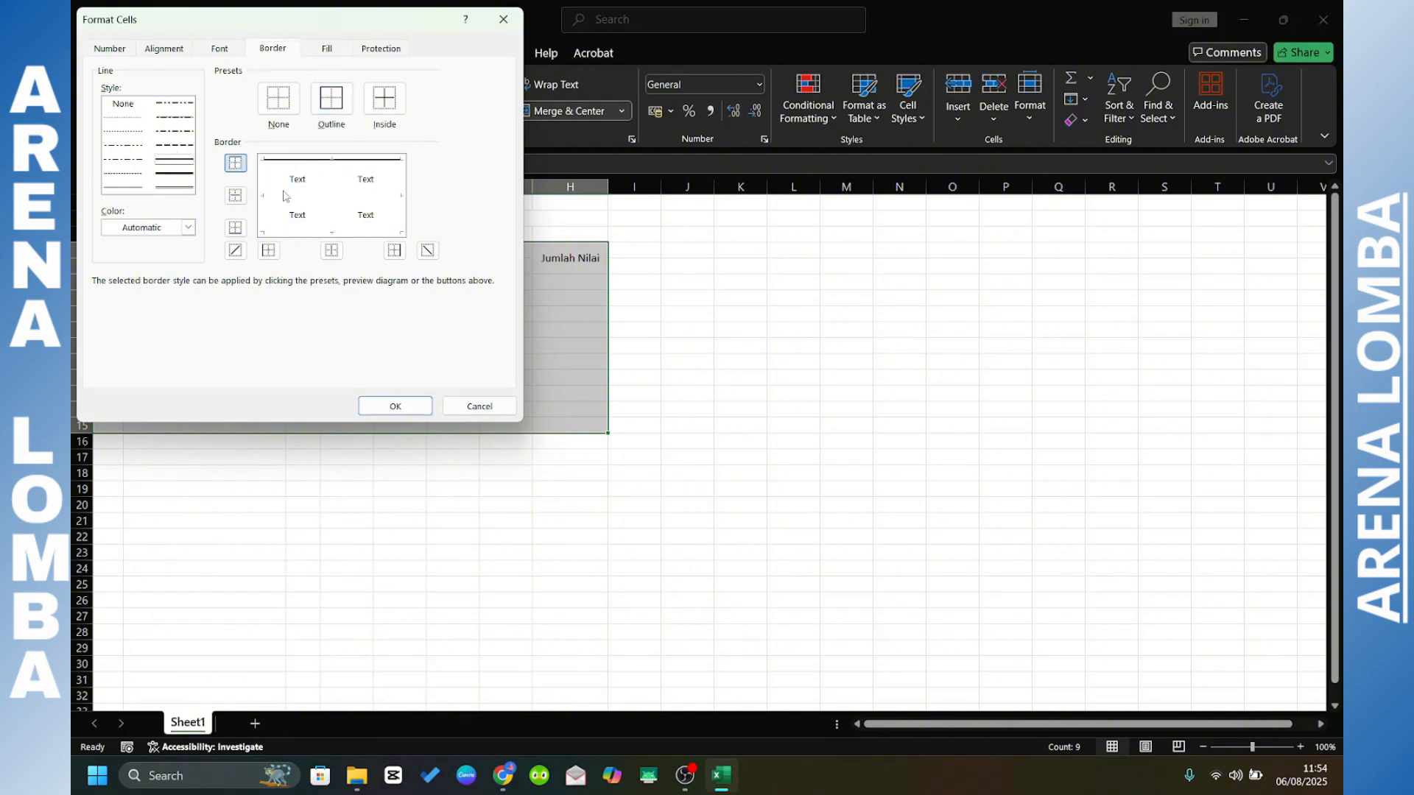
{"action": "left_click", "coordinate": [265, 203]}
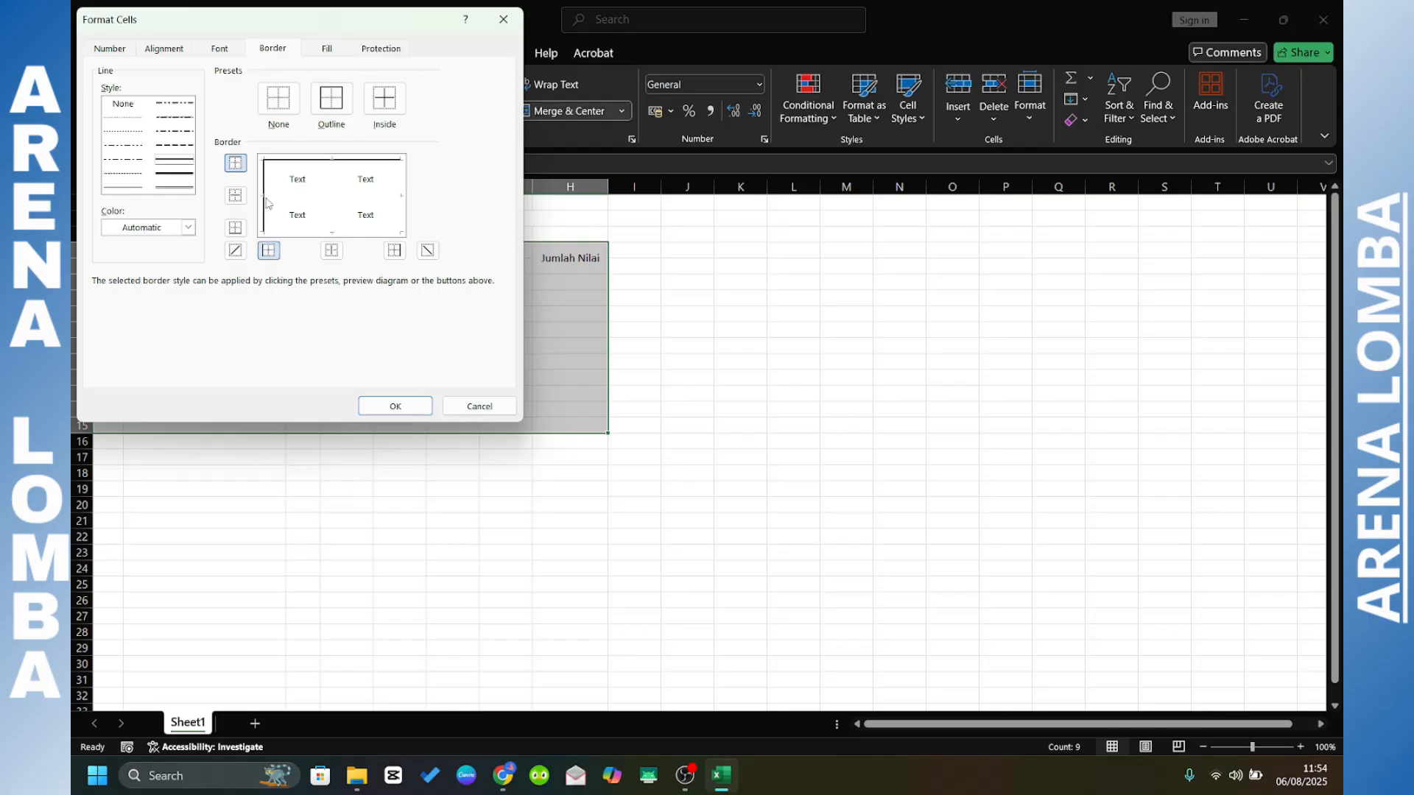
{"action": "left_click", "coordinate": [341, 236]}
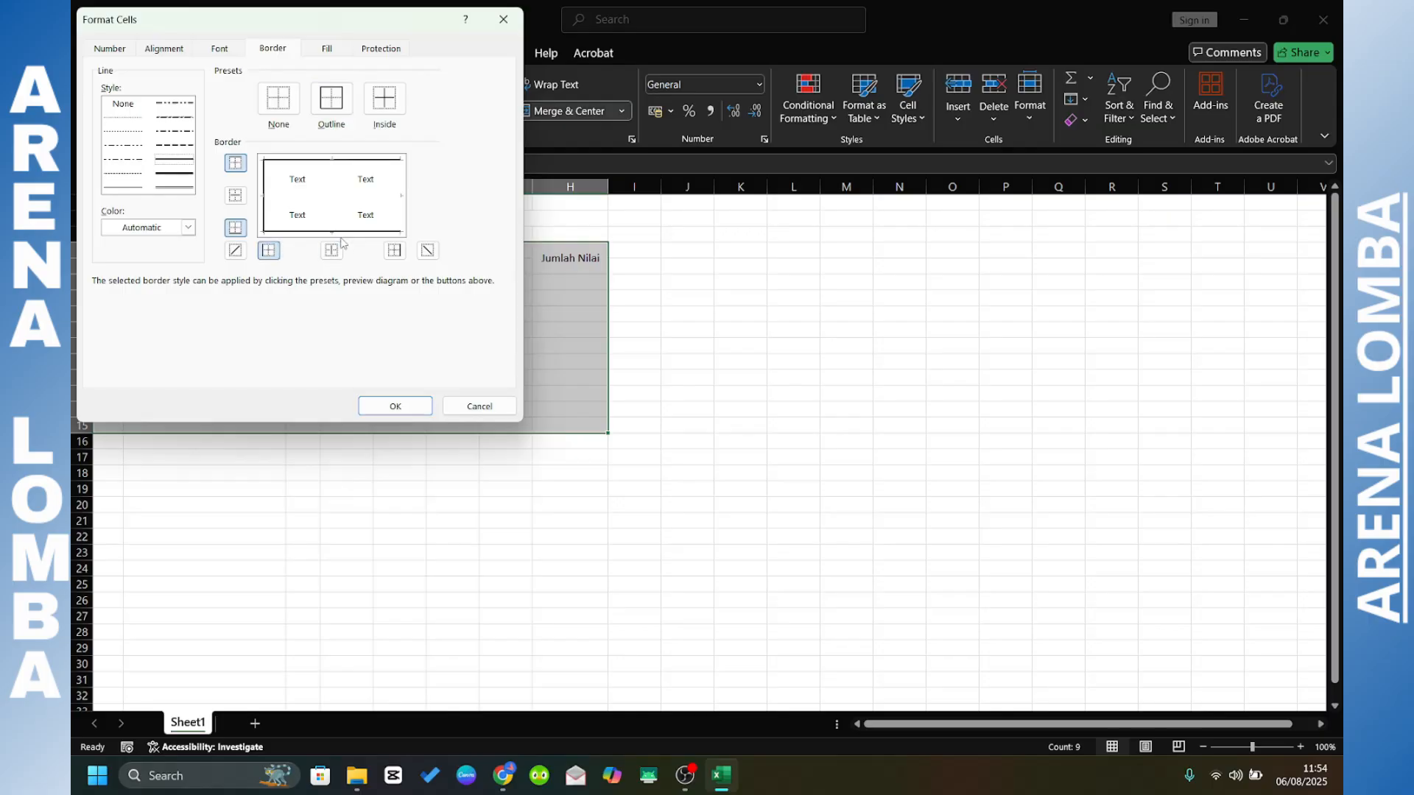
{"action": "left_click", "coordinate": [401, 208]}
{"action": "left_click", "coordinate": [337, 185]}
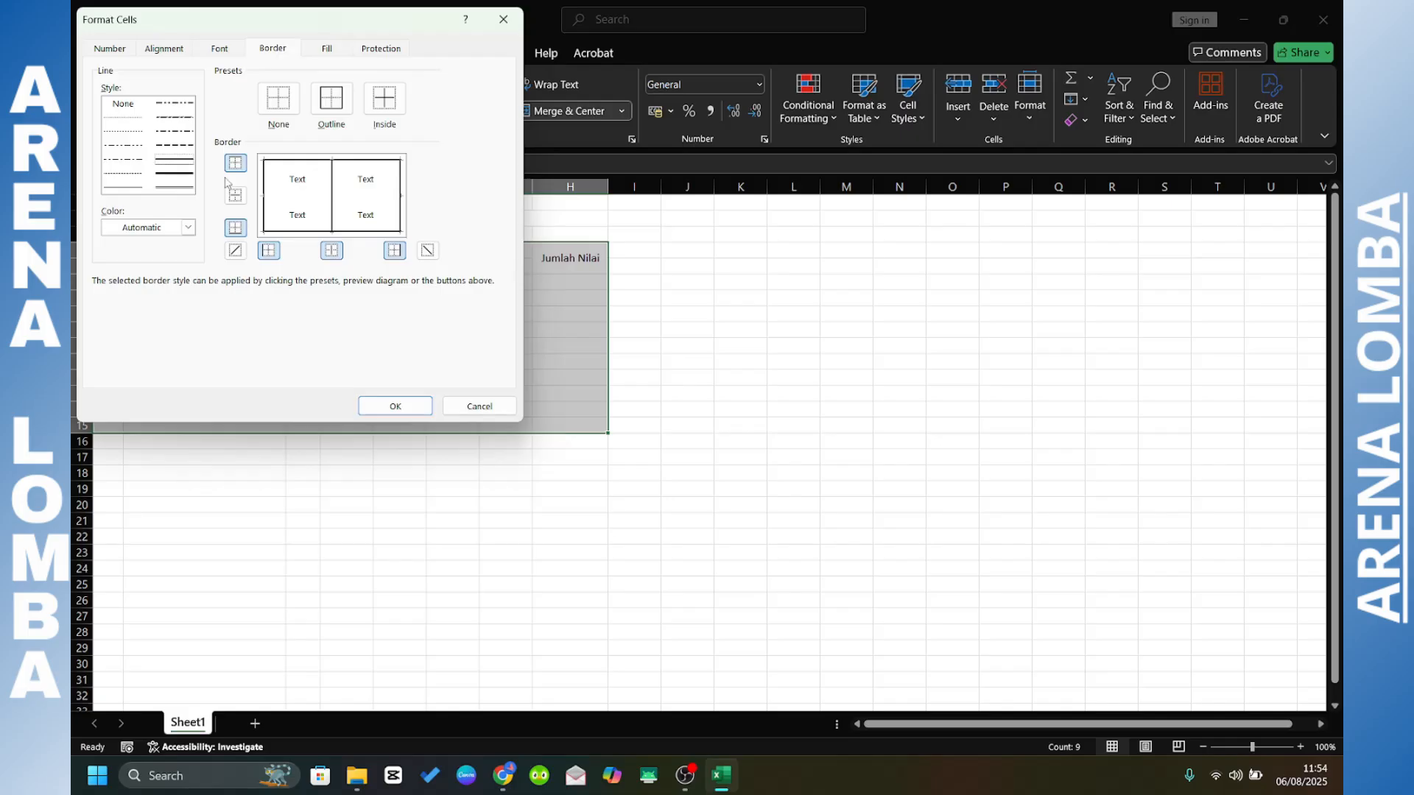
- Set a thin solid line for the inner horizontal borders of the table and apply the border settings
{"action": "left_click", "coordinate": [124, 187]}
{"action": "left_click", "coordinate": [357, 196]}
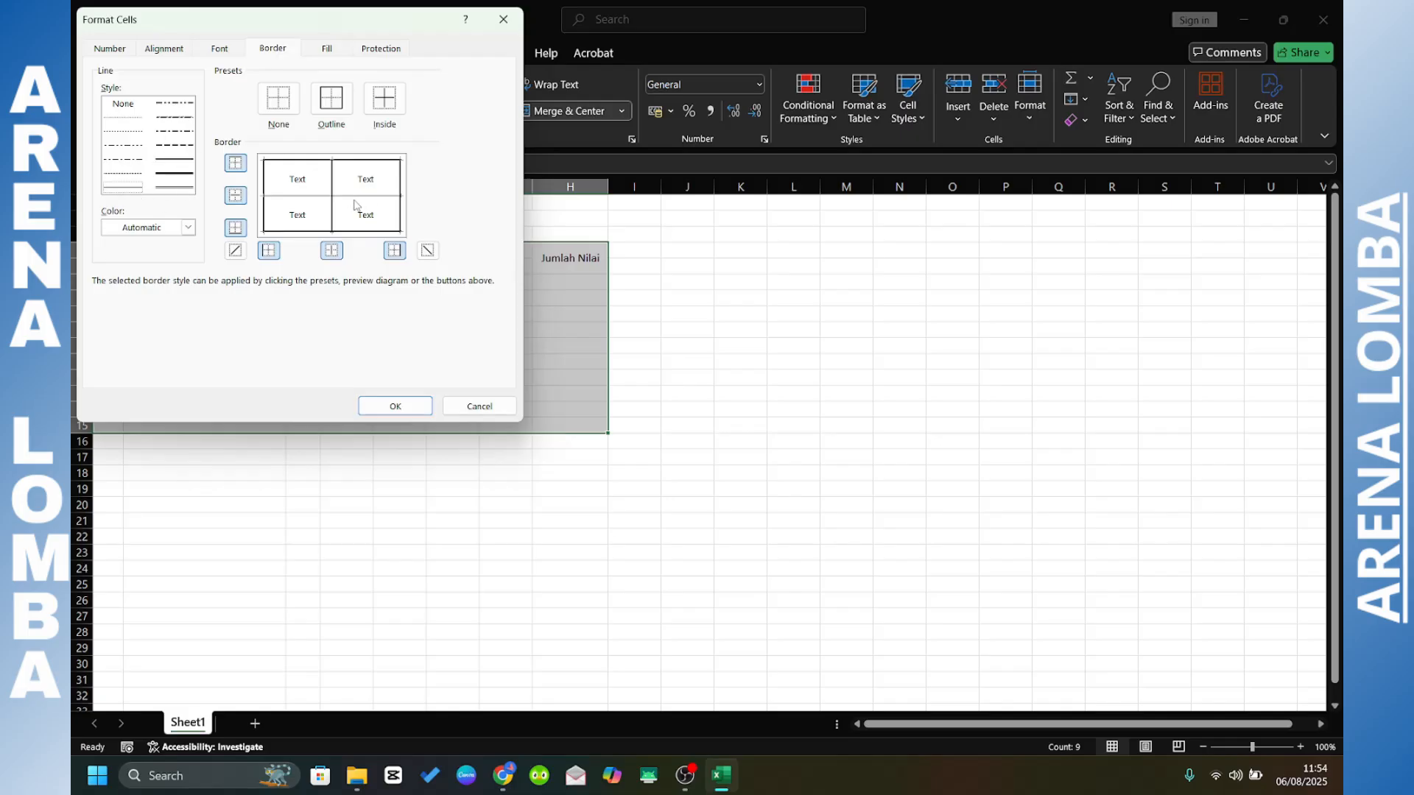
{"action": "left_click", "coordinate": [395, 405]}
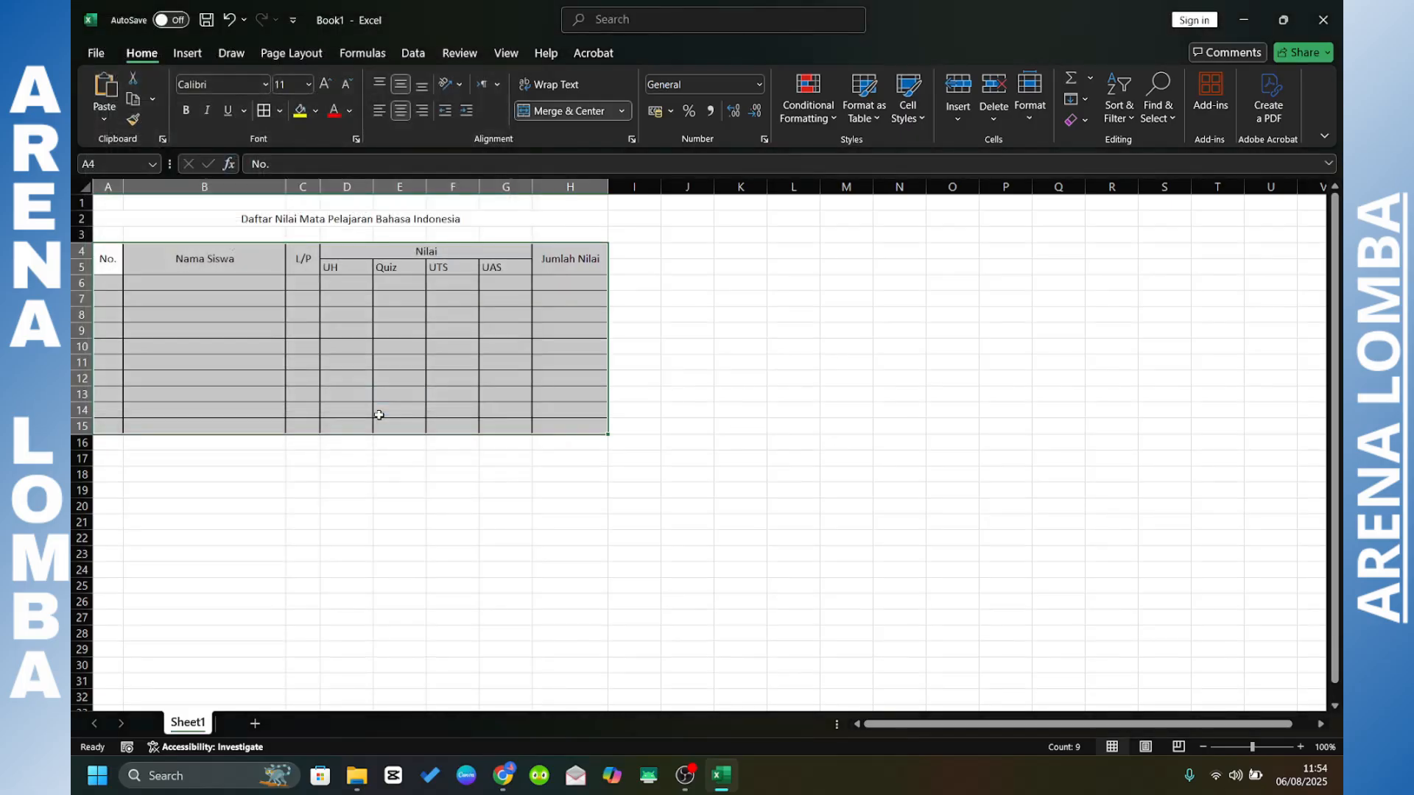
{"action": "left_click", "coordinate": [508, 364]}
{"action": "left_click", "coordinate": [670, 341]}
{"action": "left_click", "coordinate": [485, 333]}
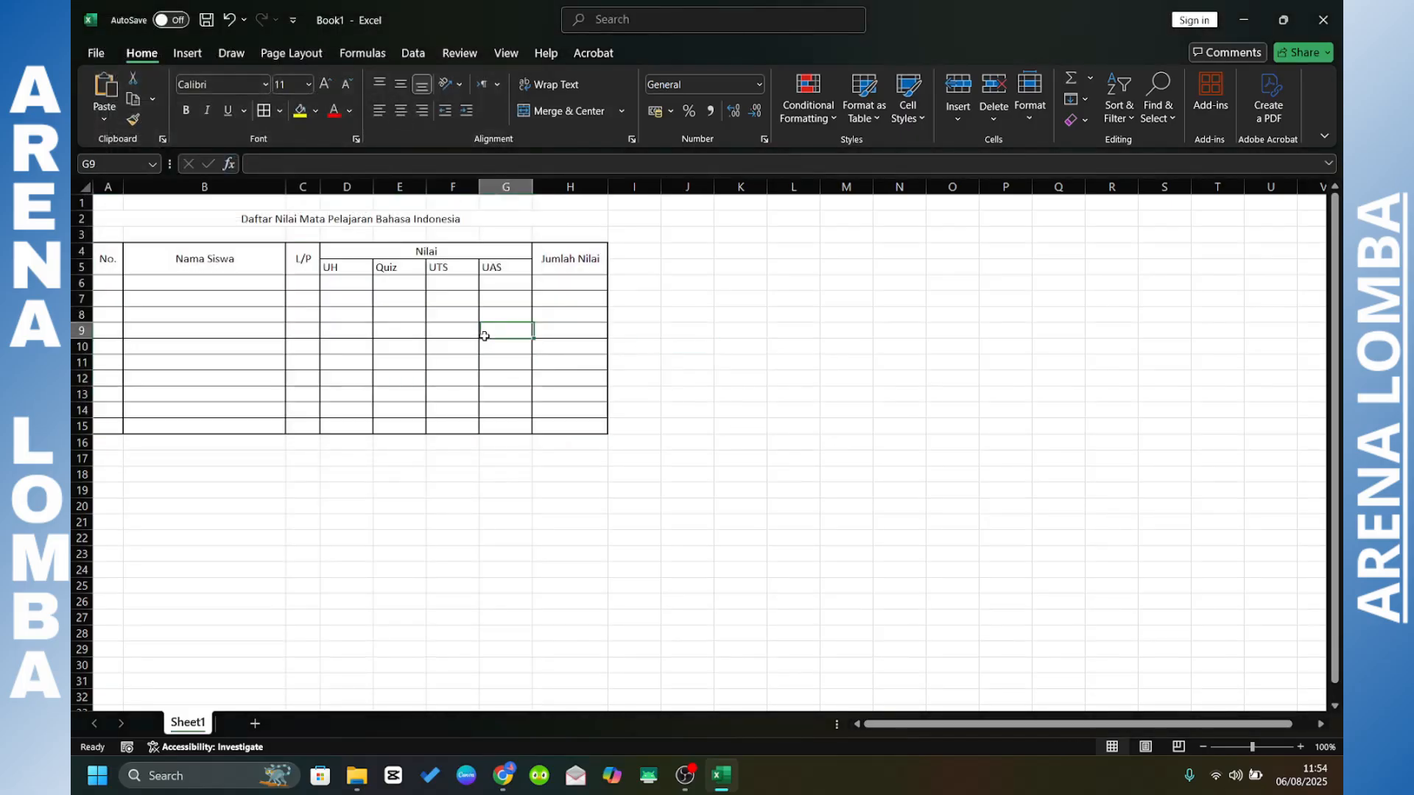
{"action": "left_click", "coordinate": [368, 359]}
{"action": "left_click", "coordinate": [333, 335]}
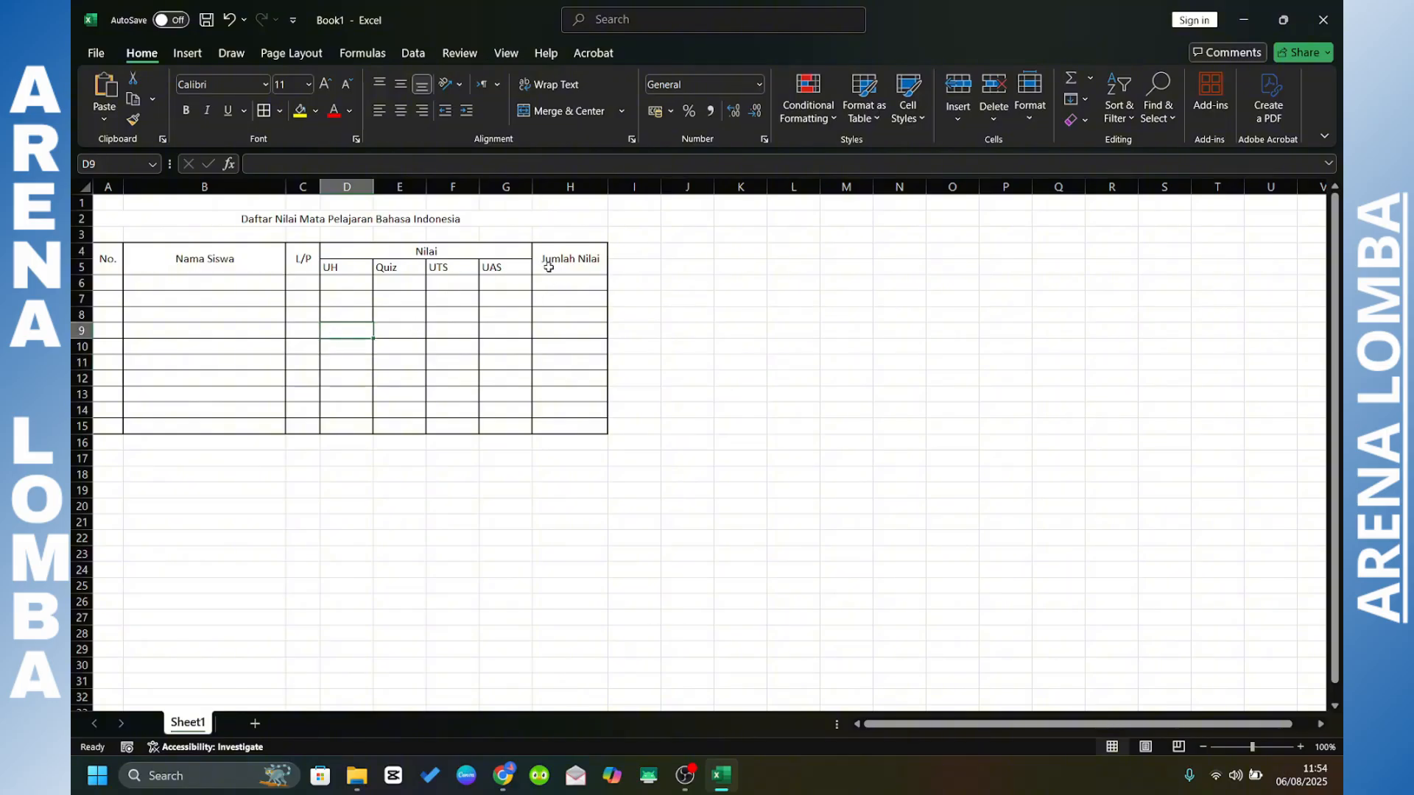
- Apply a thicker solid bottom border to the header range A4:H5
{"action": "left_click_drag", "start_coordinate": [548, 266], "coordinate": [110, 264]}
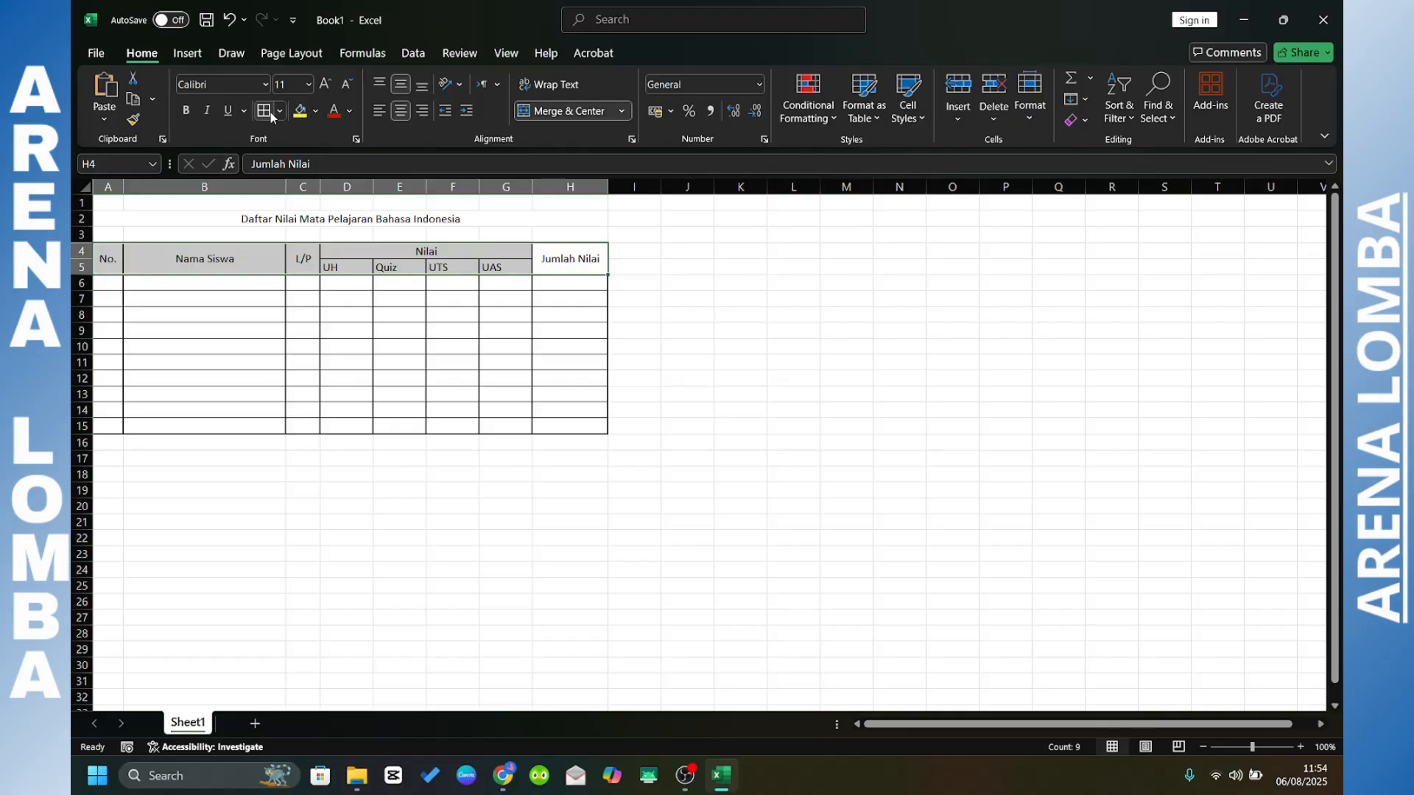
{"action": "key", "text": "ctrl+1"}
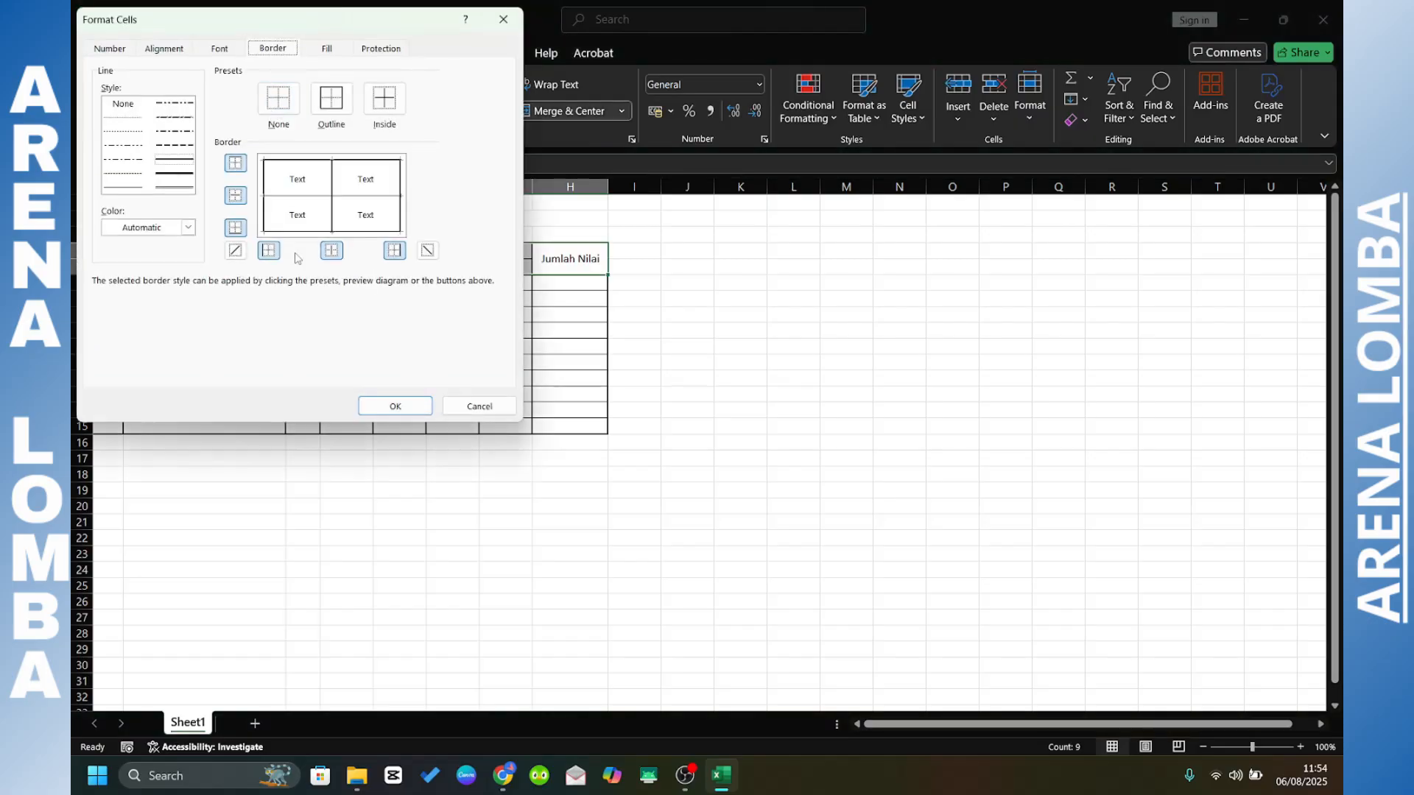
{"action": "left_click", "coordinate": [340, 235]}
{"action": "left_click", "coordinate": [394, 406]}
{"action": "left_click", "coordinate": [557, 361]}
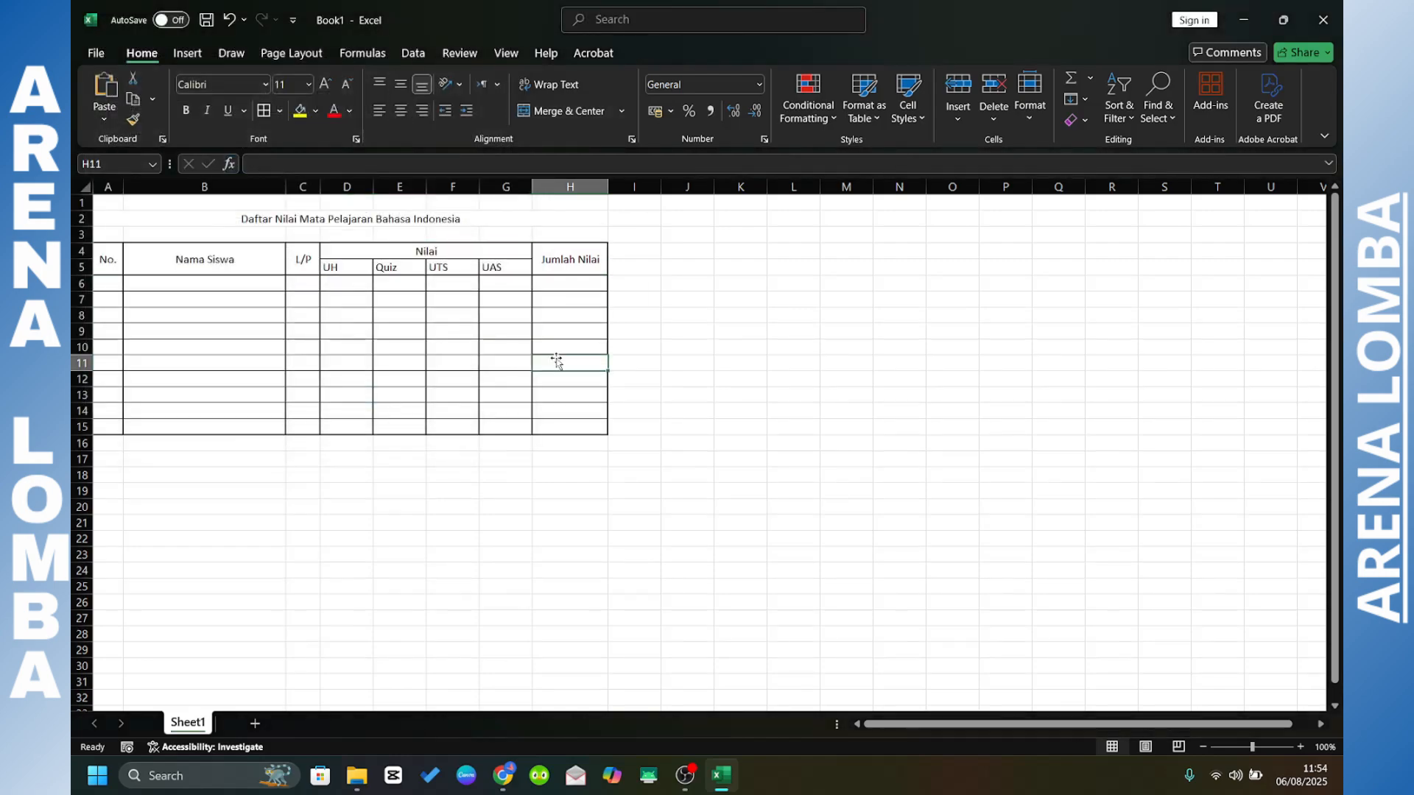
- Center the UH, Quiz, UTS and UAS subheaders horizontally in cells D5:G5
{"action": "left_click", "coordinate": [666, 318]}
{"action": "left_click_drag", "start_coordinate": [516, 267], "coordinate": [357, 267]}
{"action": "left_click", "coordinate": [400, 118]}
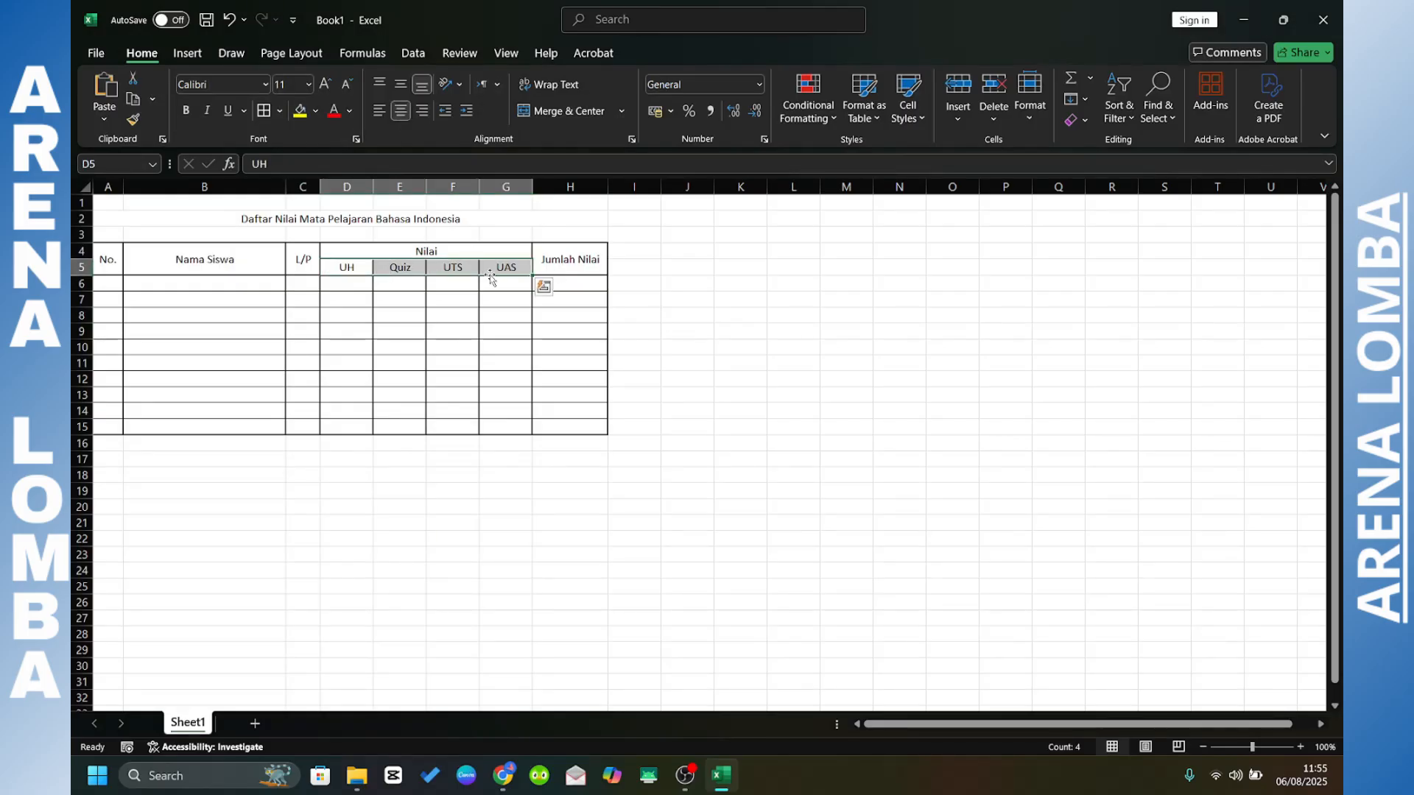
{"action": "left_click", "coordinate": [521, 319]}
{"action": "left_click", "coordinate": [672, 309]}
- Apply a thicker solid bottom border to the merged Nilai header cell in row 4
{"action": "left_click_drag", "start_coordinate": [672, 309], "coordinate": [349, 243]}
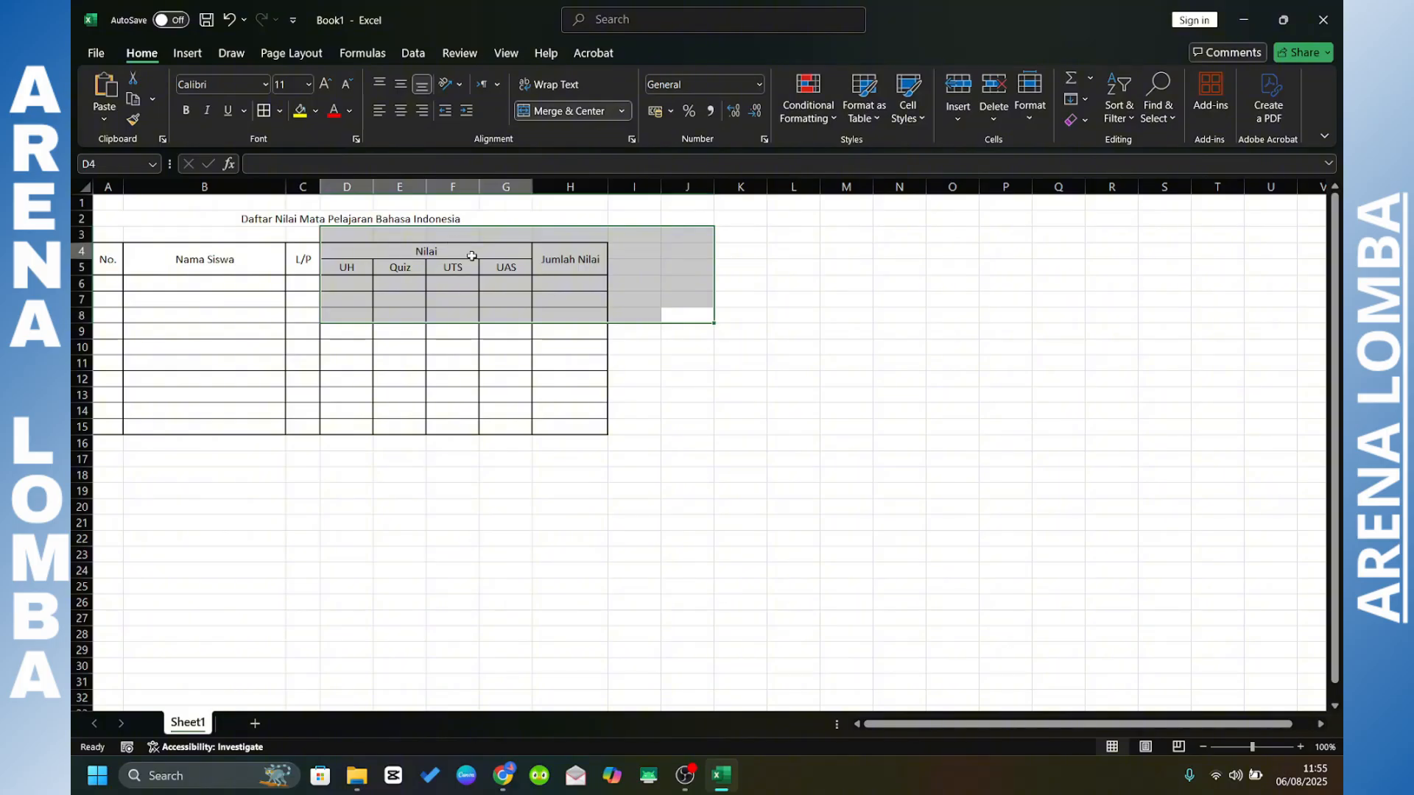
{"action": "left_click", "coordinate": [453, 251]}
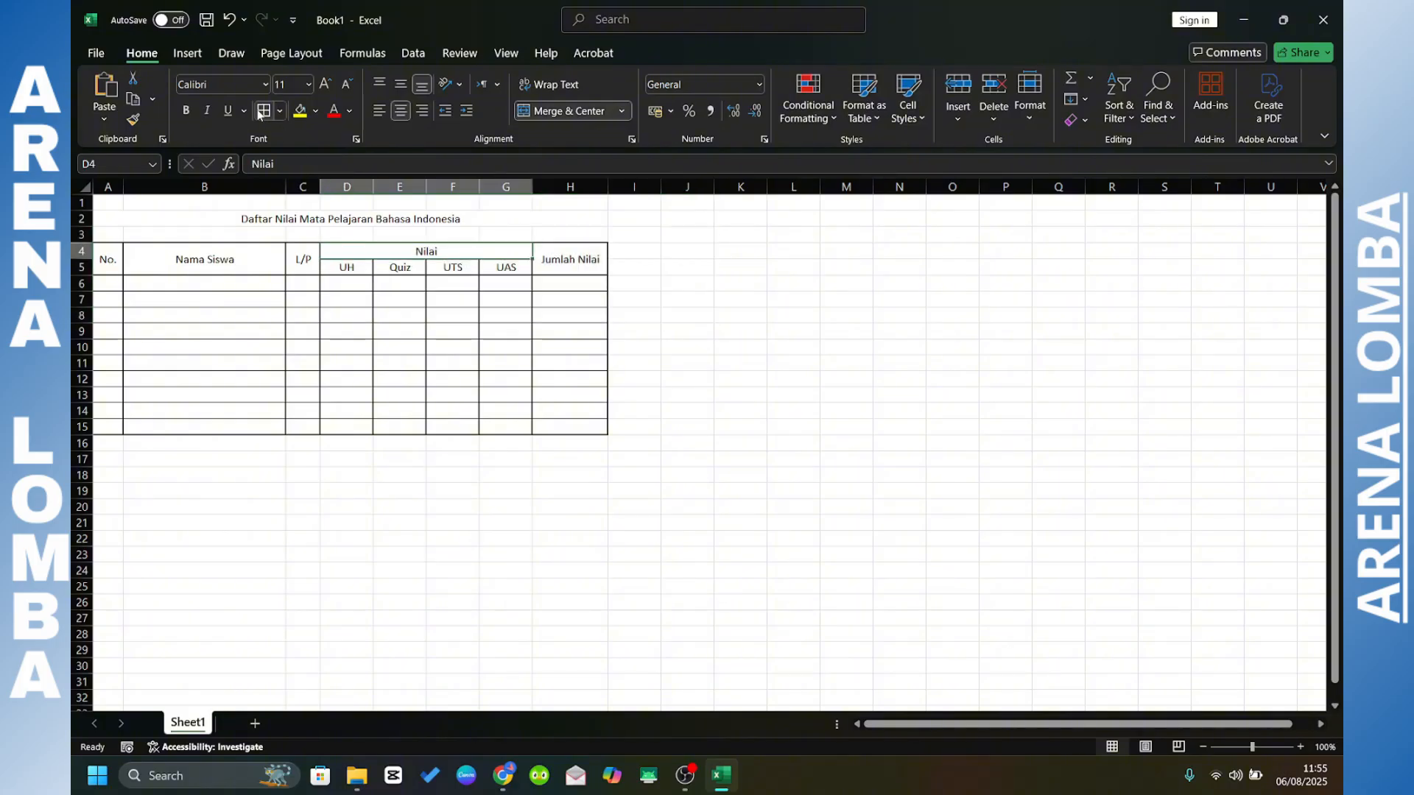
{"action": "key", "text": "ctrl+1"}
{"action": "left_click", "coordinate": [361, 235]}
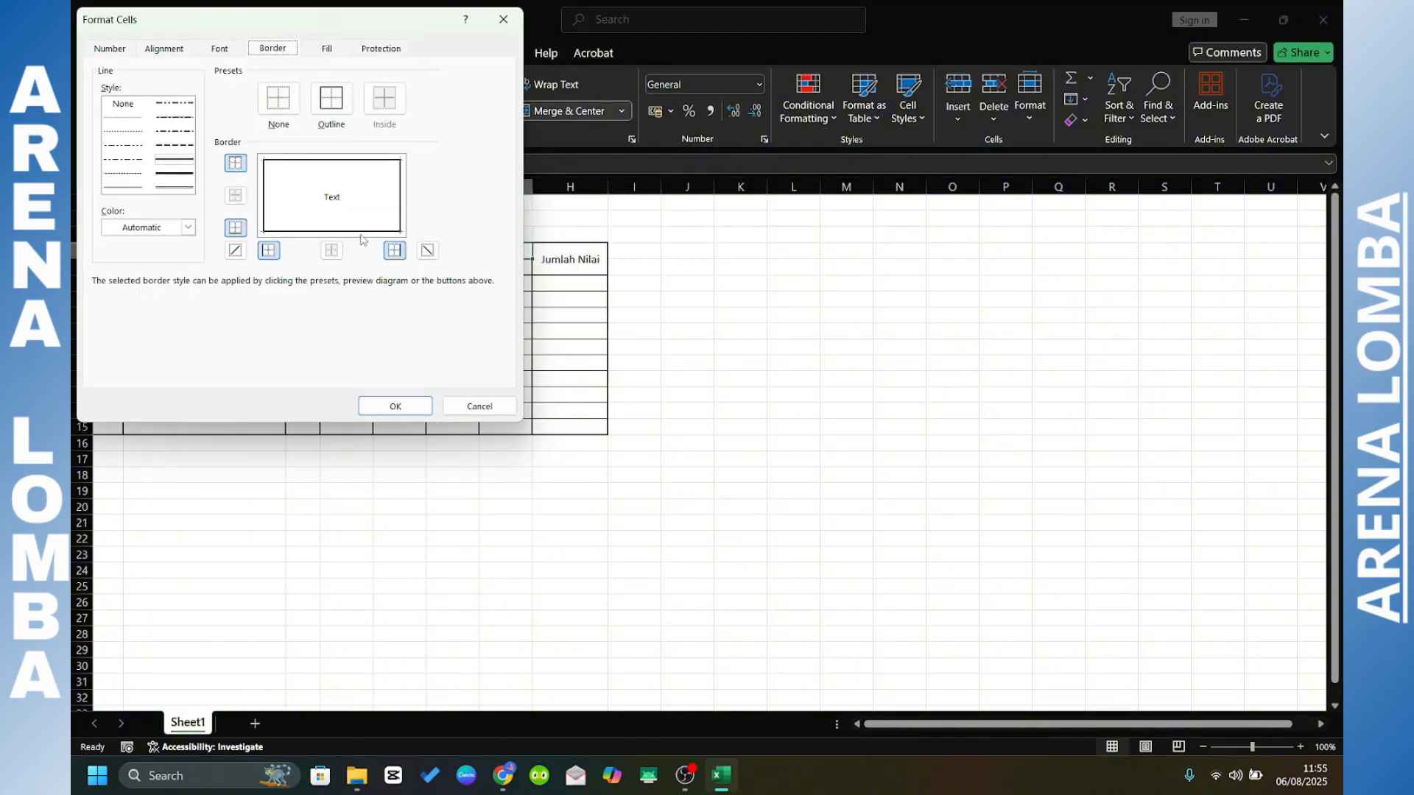
{"action": "left_click", "coordinate": [396, 406]}
{"action": "left_click", "coordinate": [703, 346]}
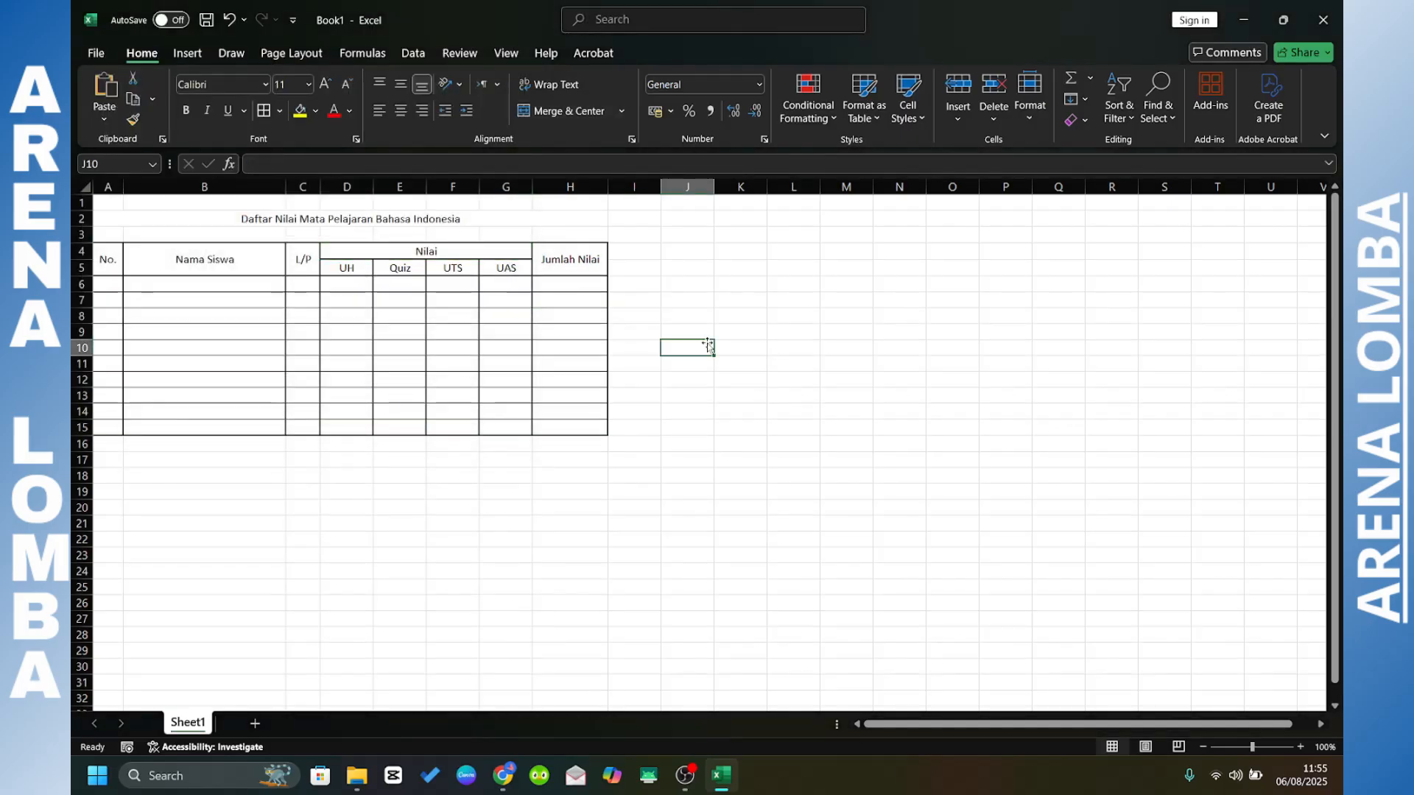
- Enter 1 in cell A6 as the first row number under the No. header
{"action": "left_click", "coordinate": [534, 365]}
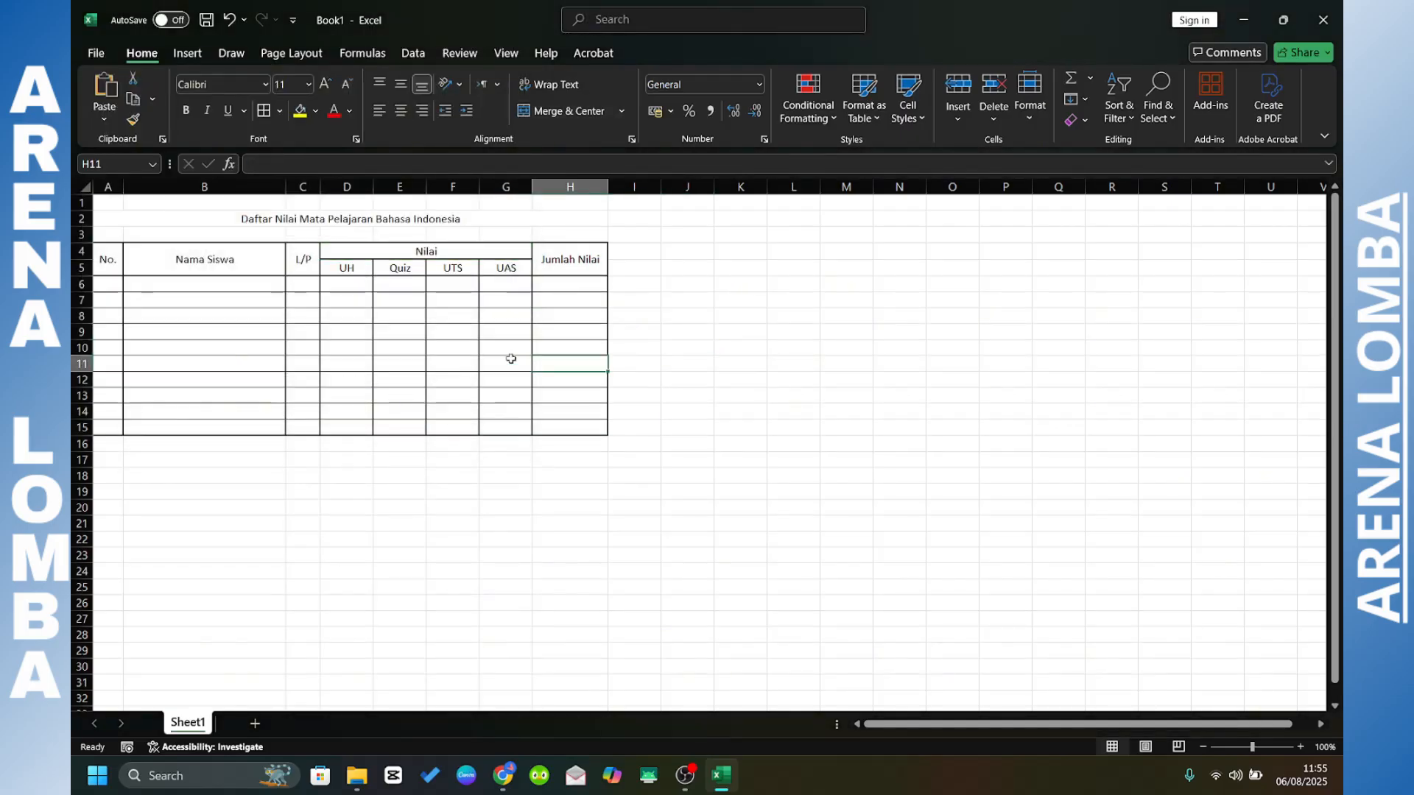
{"action": "left_click", "coordinate": [111, 288]}
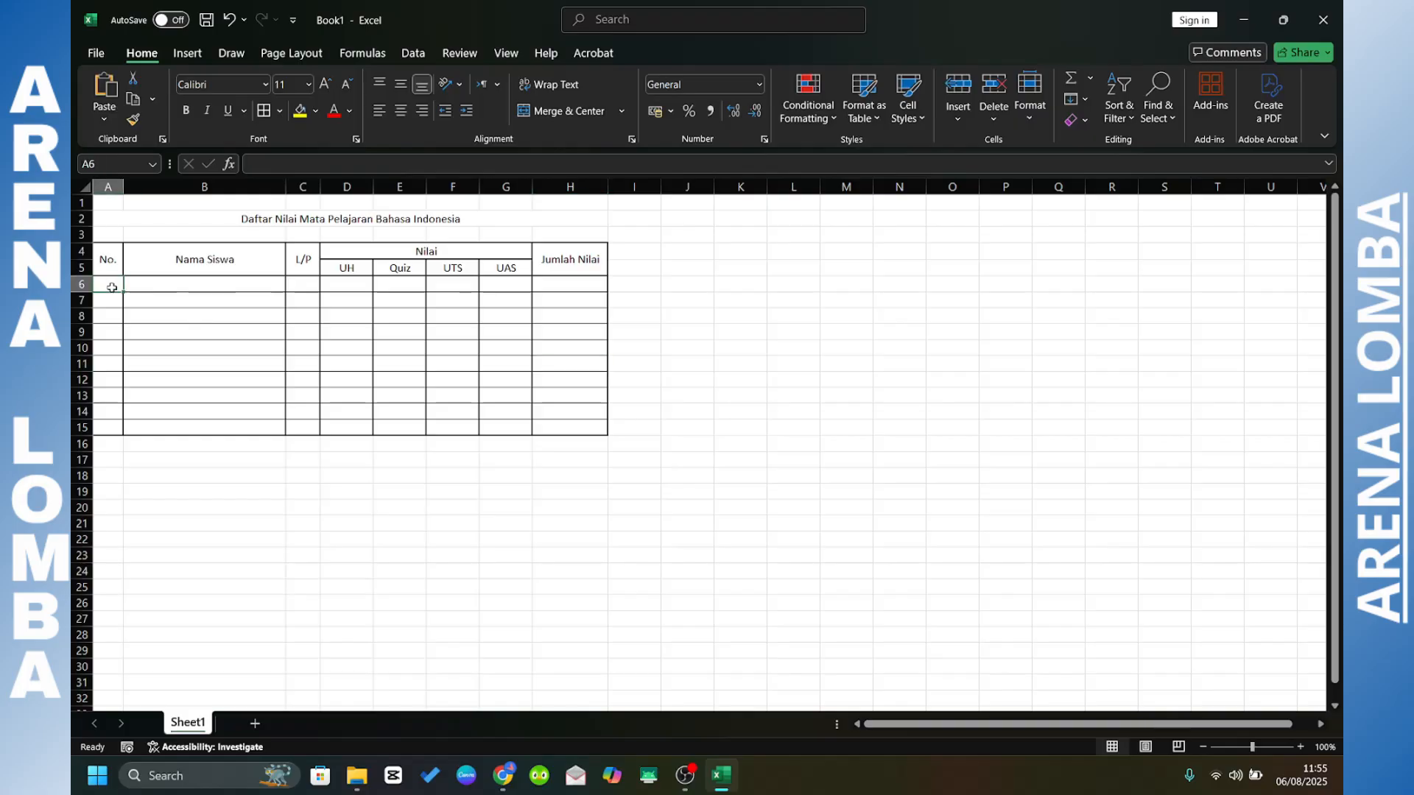
{"action": "type", "text": "1"}
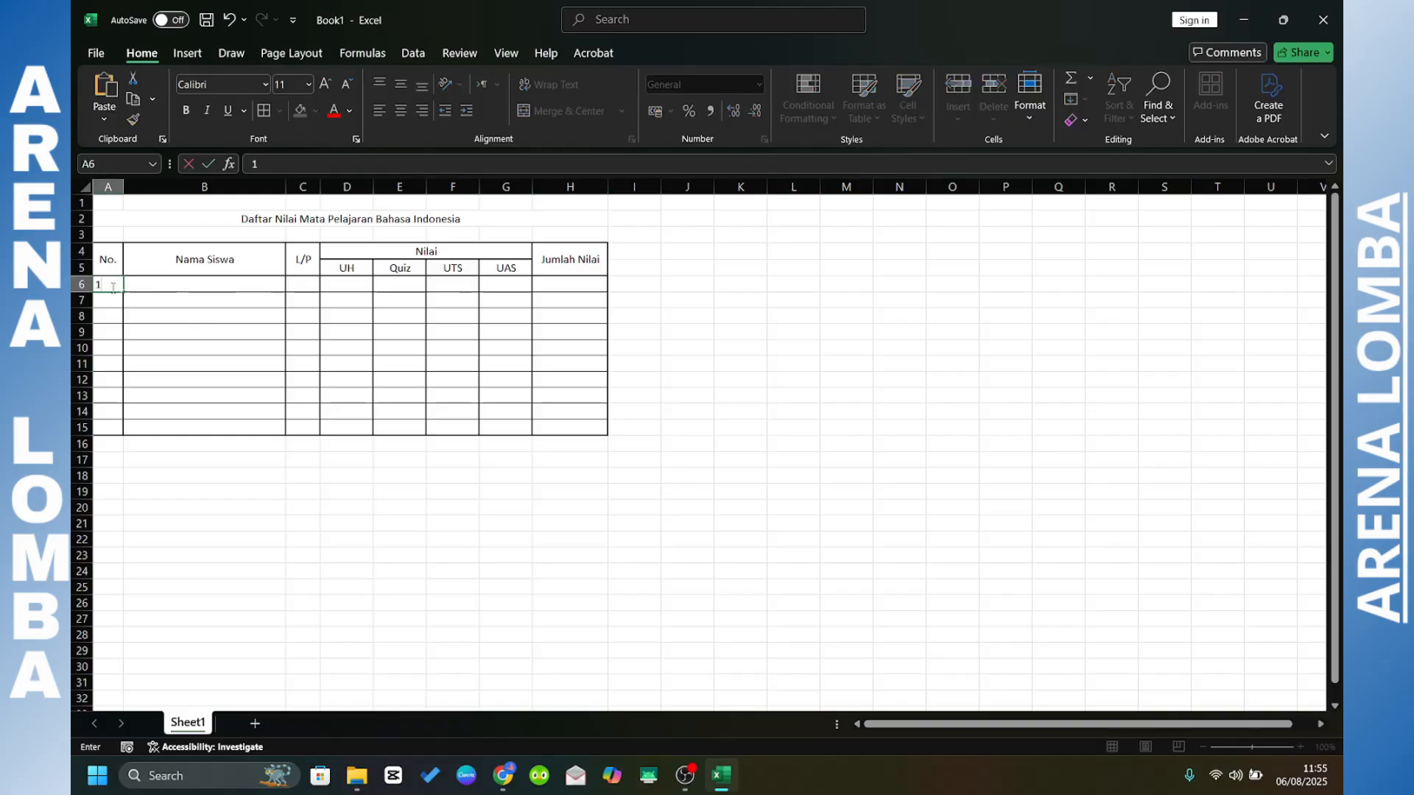
{"action": "key", "text": "Return"}
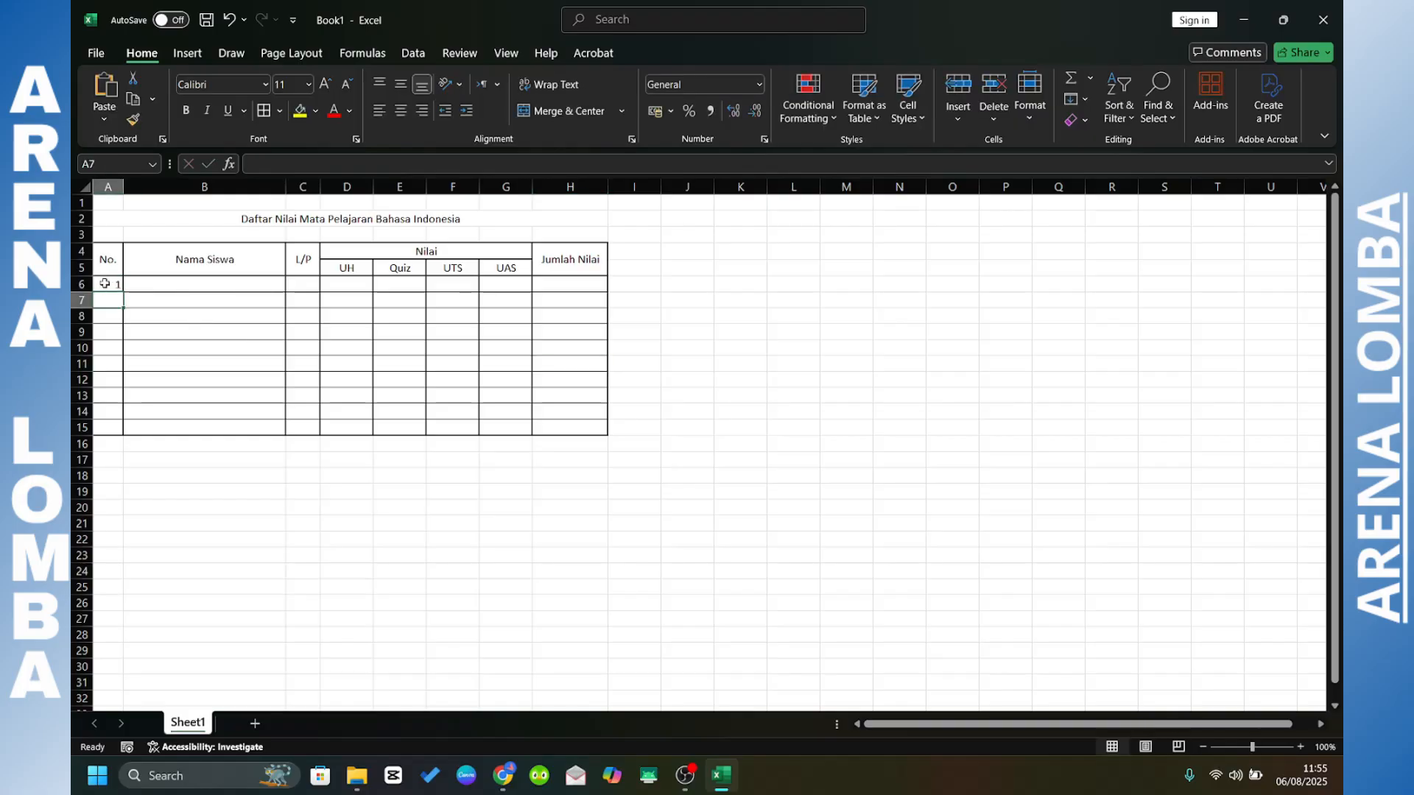
{"action": "left_click", "coordinate": [109, 286]}
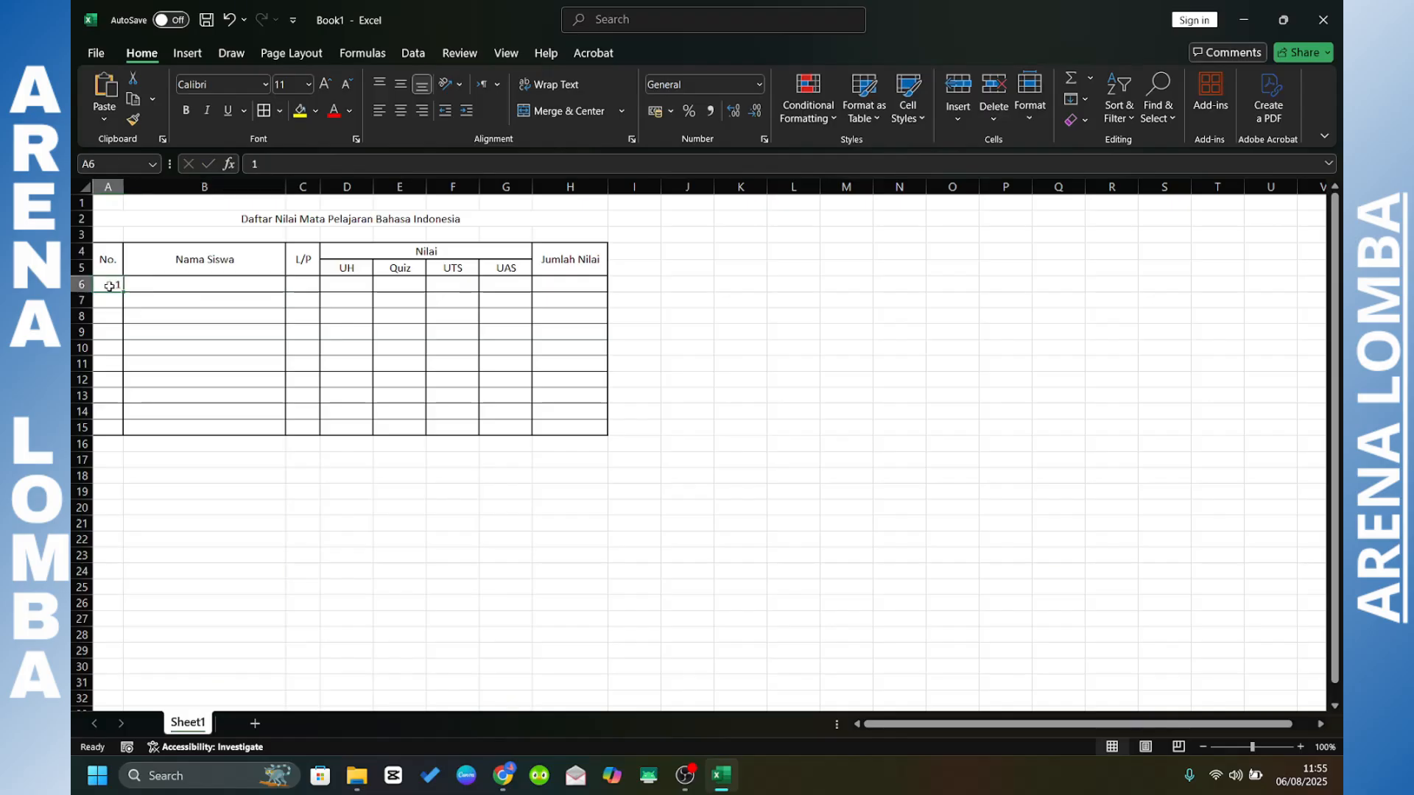
{"action": "left_click", "coordinate": [112, 299]}
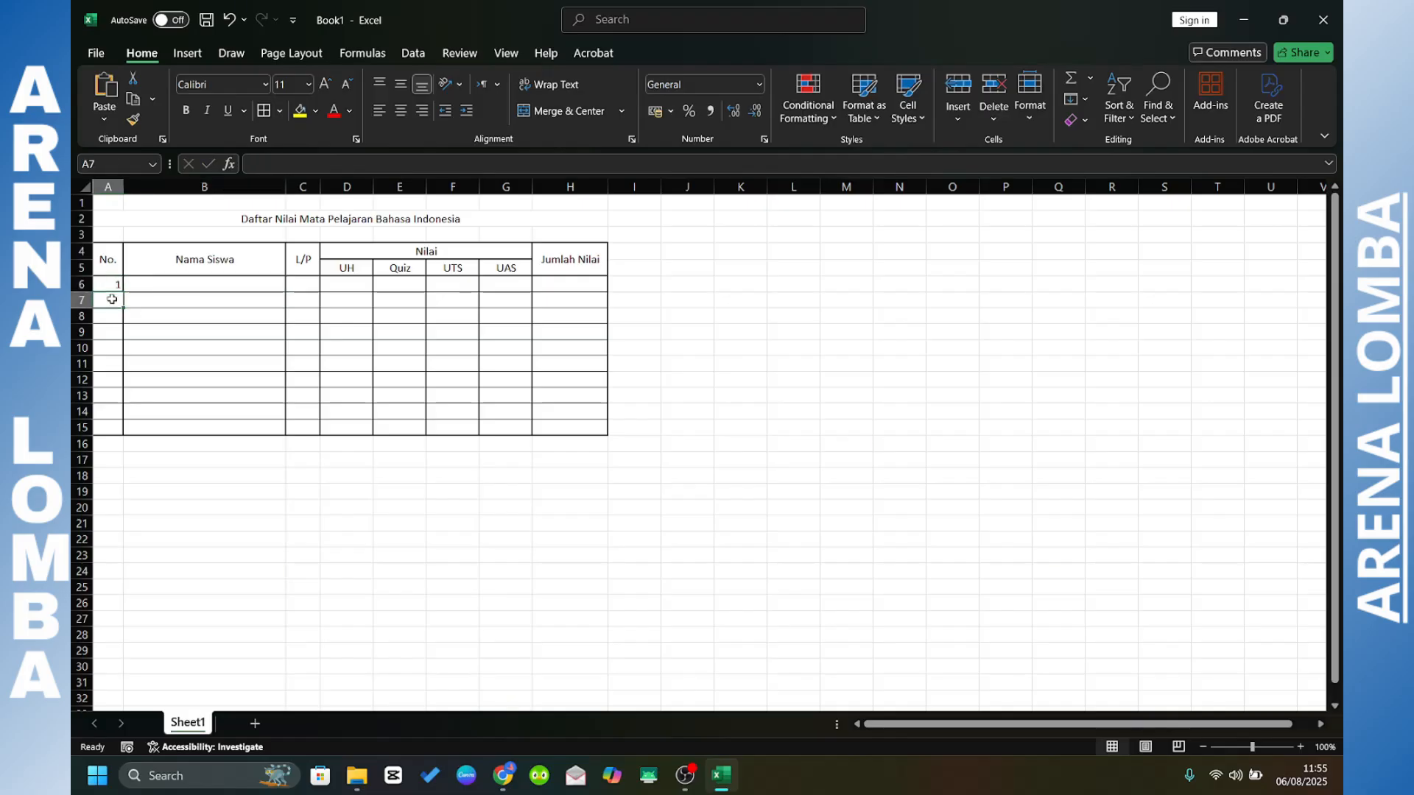
{"action": "left_click", "coordinate": [186, 313]}
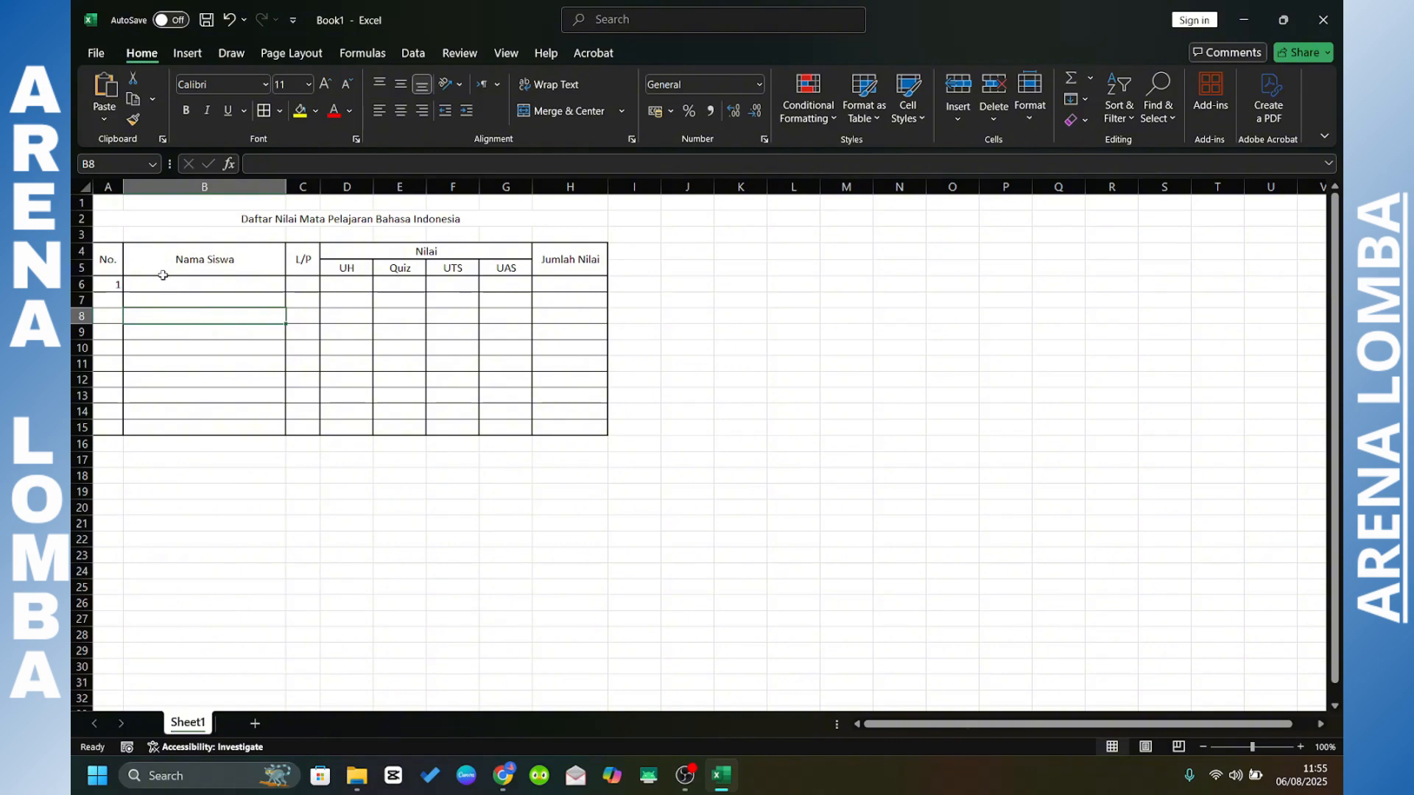
{"action": "left_click", "coordinate": [111, 287]}
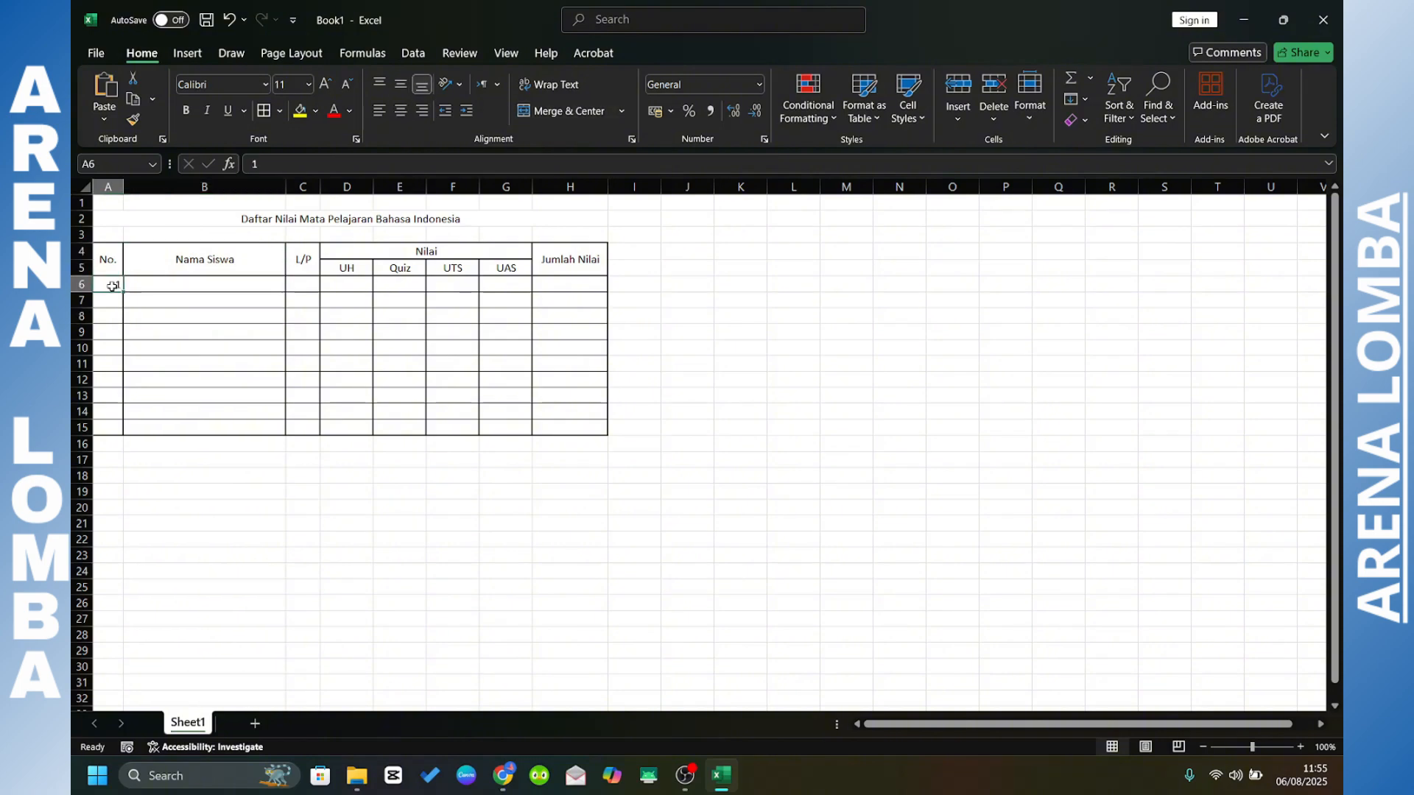
{"action": "left_click", "coordinate": [164, 300]}
- Fill a linear series down the column from cell A6 with step value 1 and stop value 10
{"action": "left_click", "coordinate": [113, 286]}
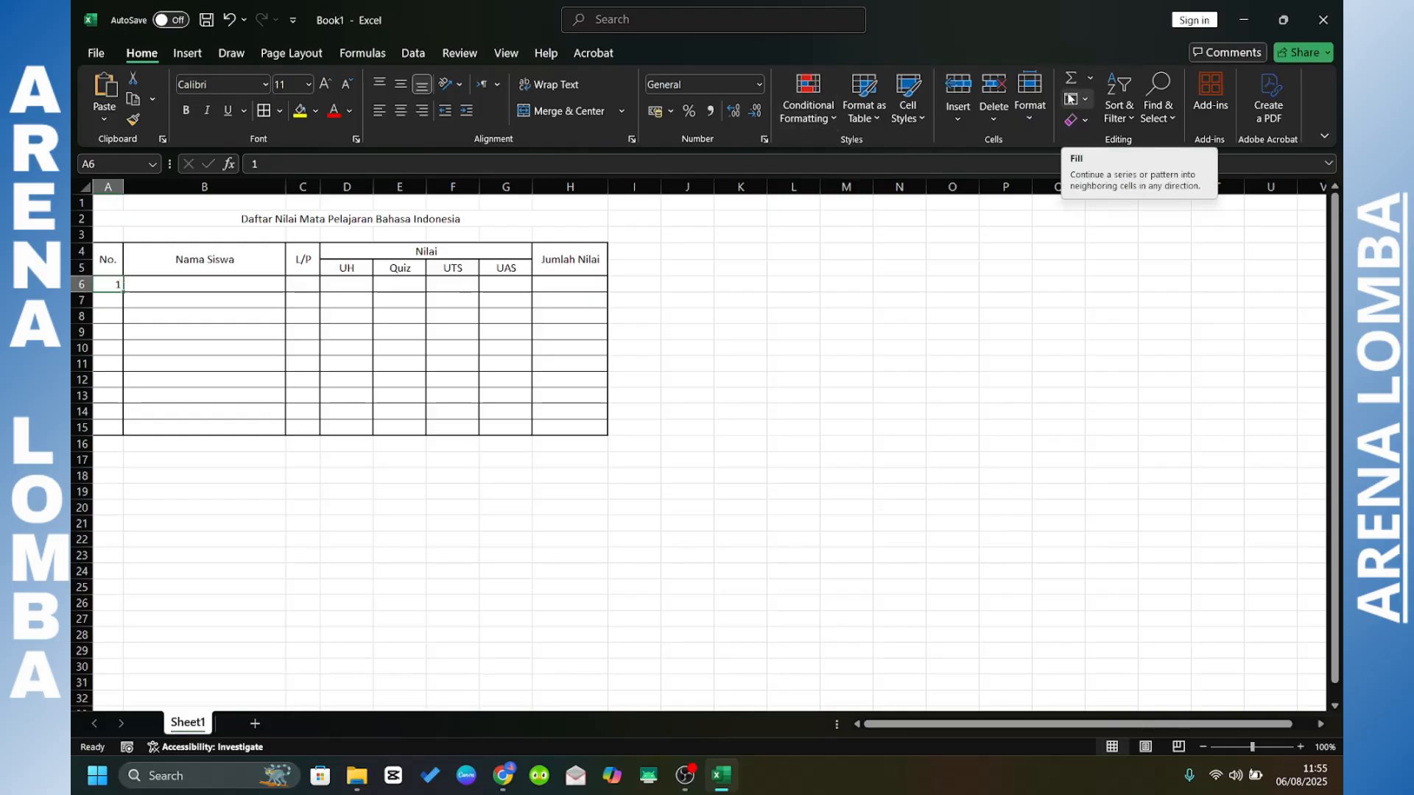
{"action": "left_click", "coordinate": [1084, 101]}
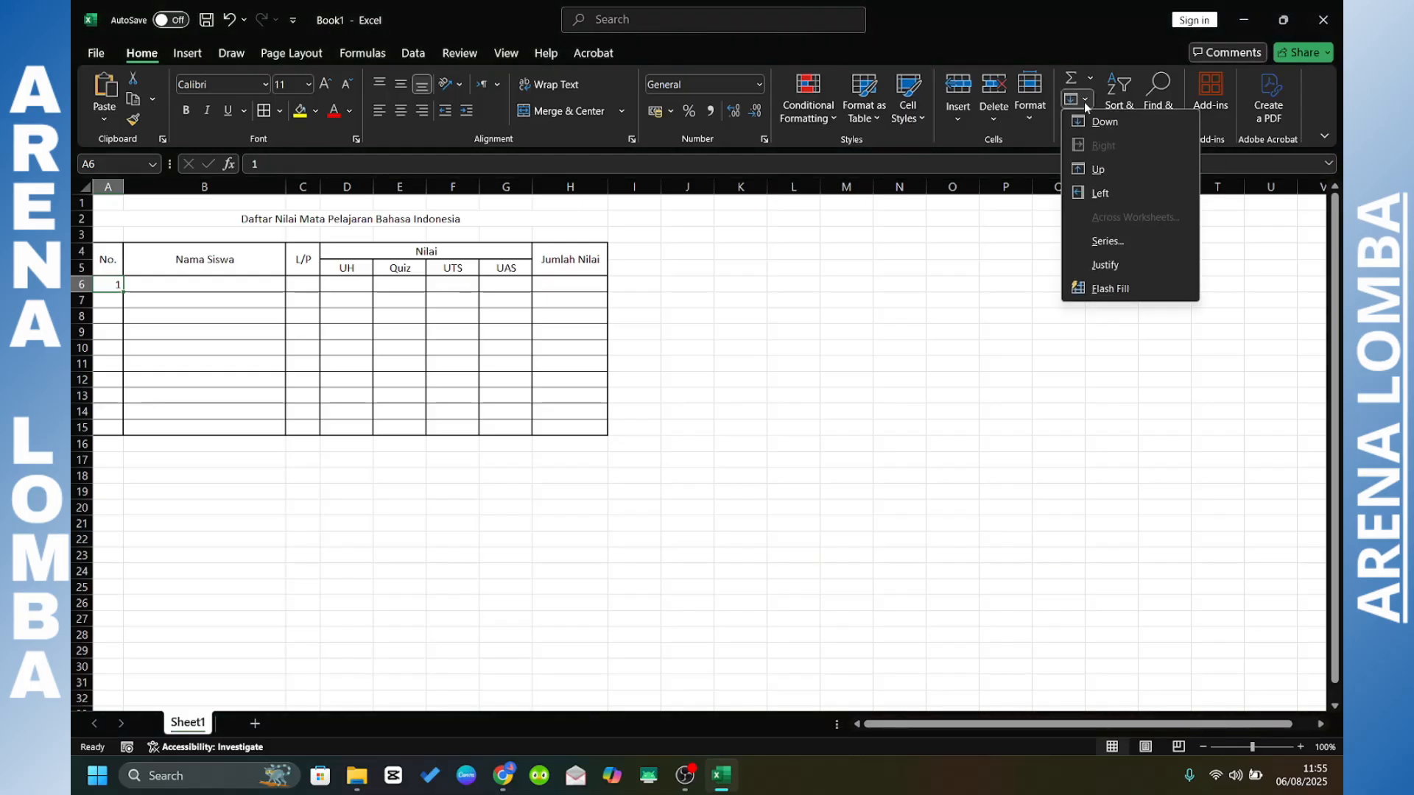
{"action": "left_click", "coordinate": [1129, 237]}
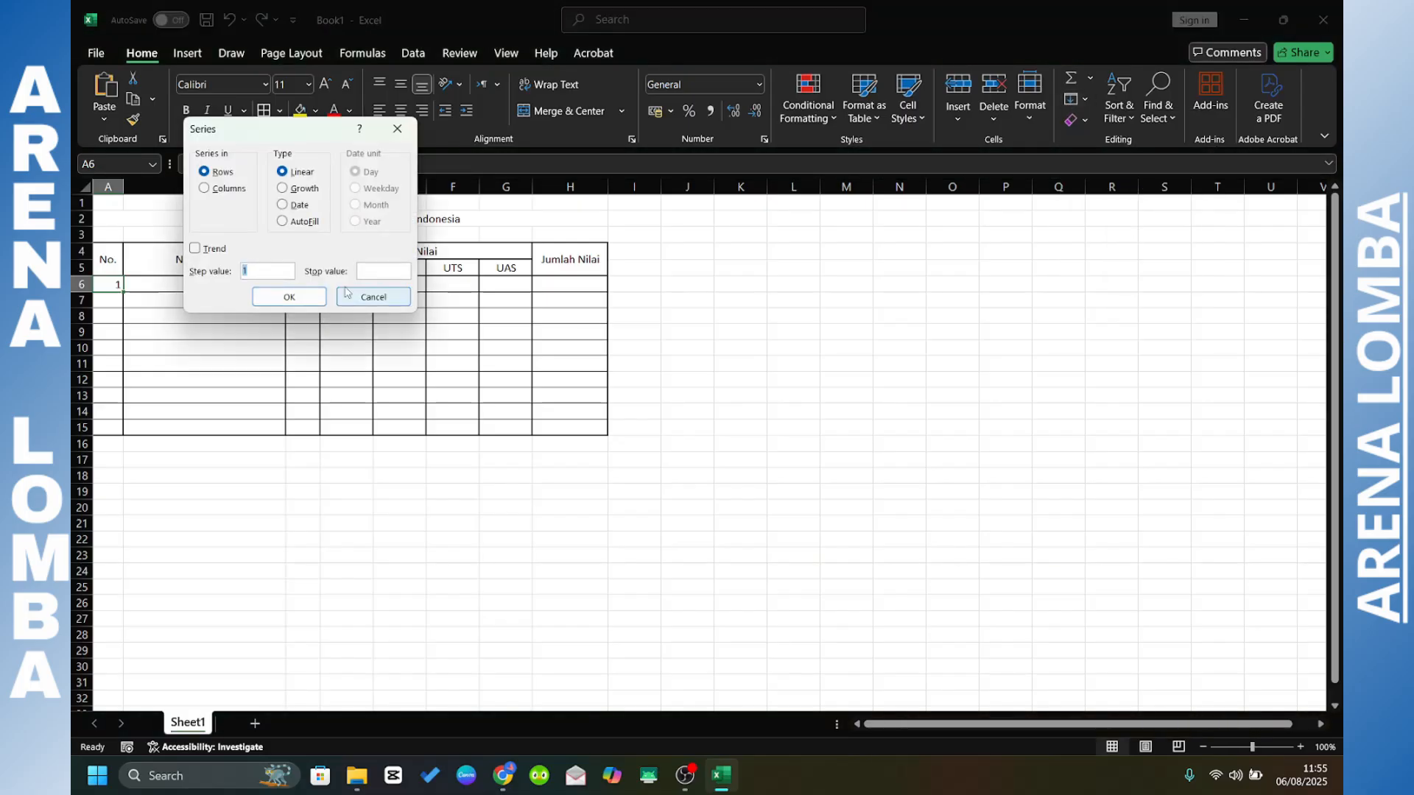
{"action": "left_click", "coordinate": [204, 189]}
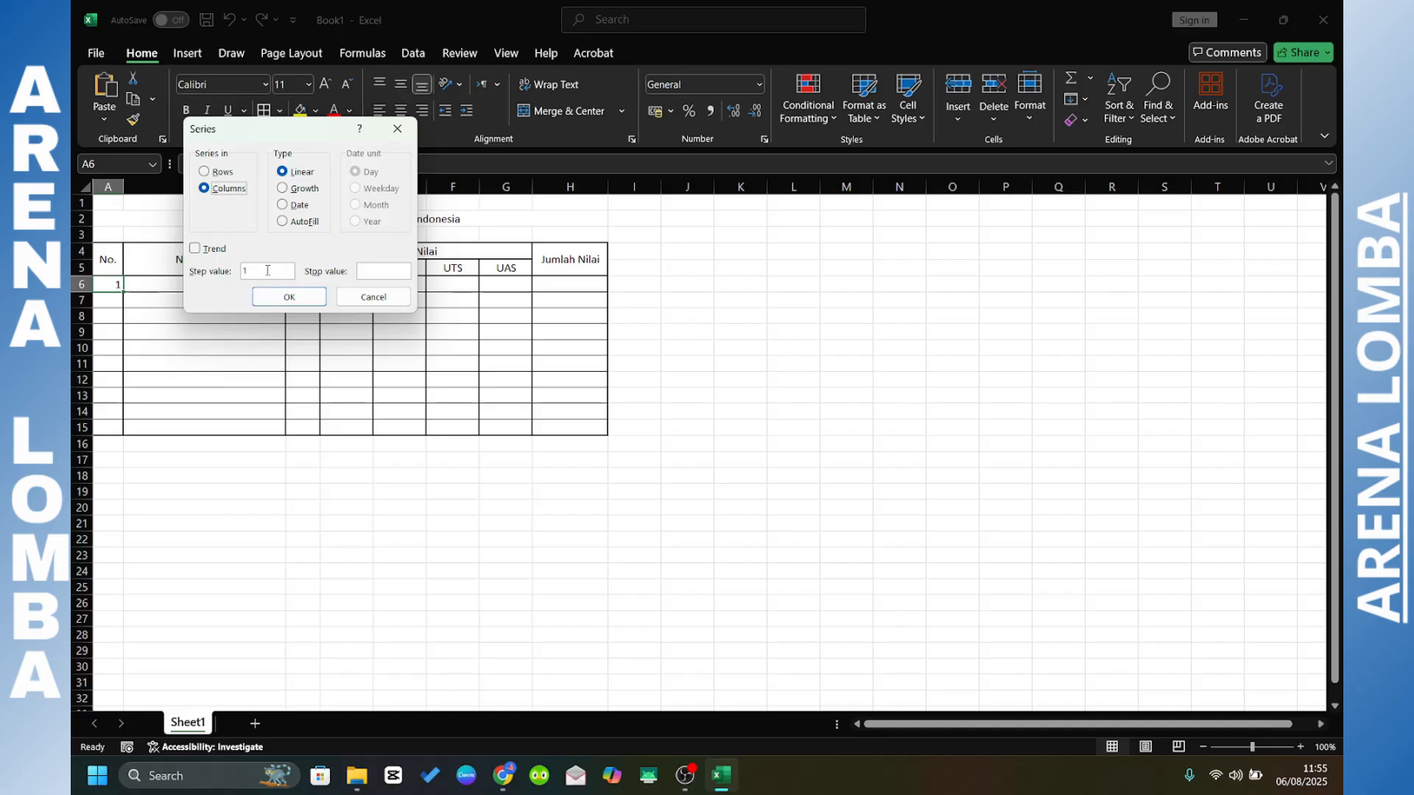
{"action": "left_click", "coordinate": [377, 274]}
{"action": "left_click", "coordinate": [300, 302]}
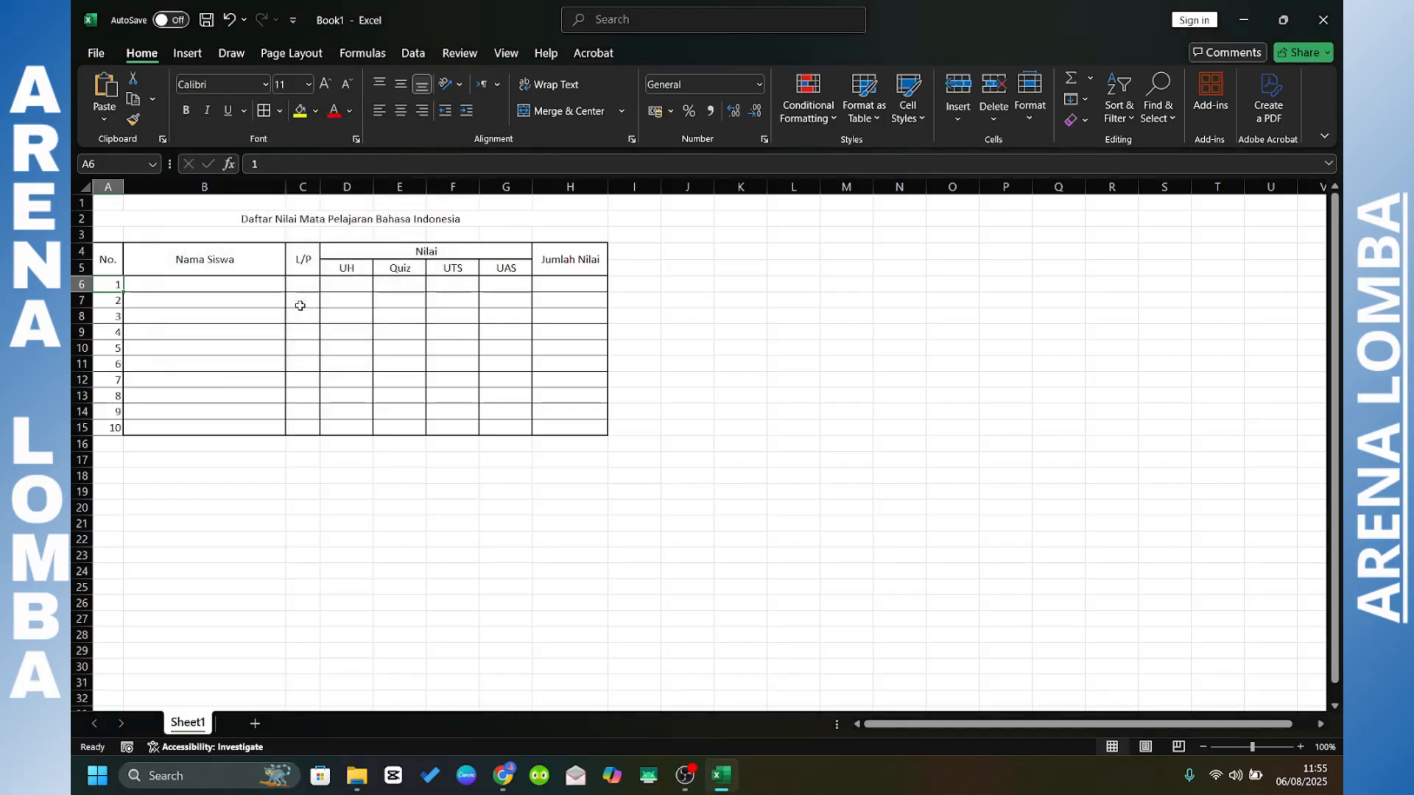
{"action": "left_click", "coordinate": [809, 302]}
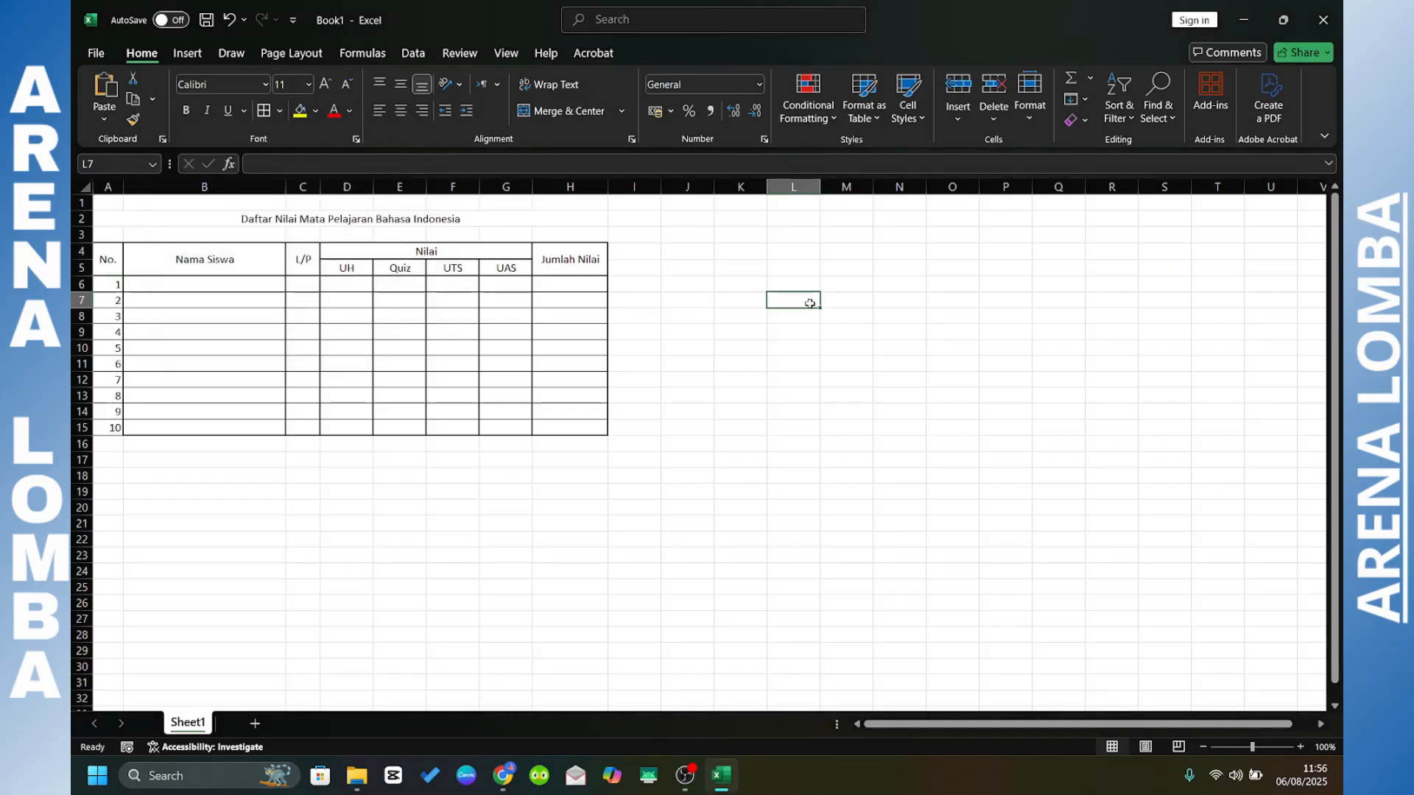
- Center the row numbers in cells A6:A15 horizontally
{"action": "left_click", "coordinate": [251, 372]}
{"action": "left_click_drag", "start_coordinate": [104, 284], "coordinate": [118, 431]}
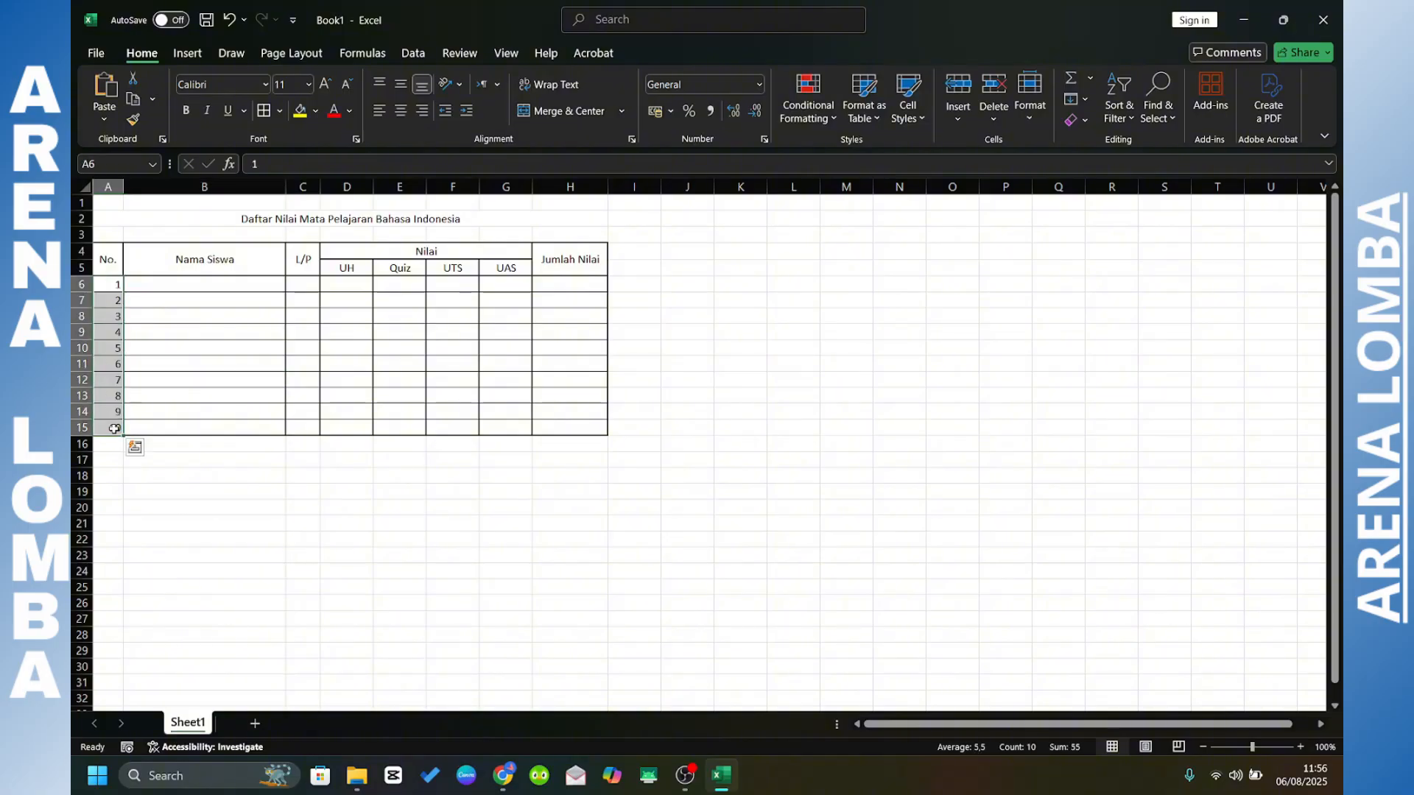
{"action": "left_click", "coordinate": [402, 112]}
{"action": "left_click", "coordinate": [624, 385]}
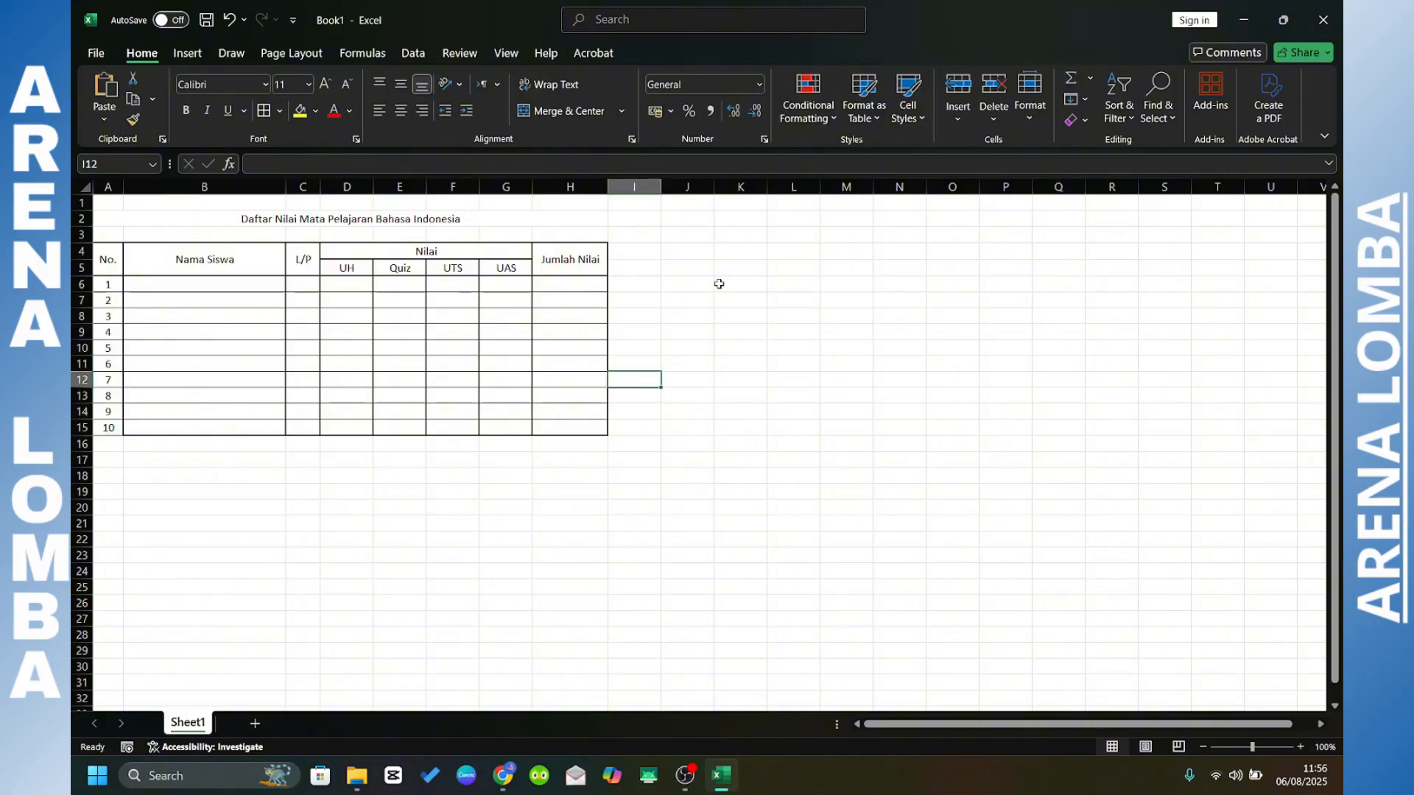
{"action": "left_click_drag", "start_coordinate": [719, 284], "coordinate": [423, 291]}
{"action": "left_click", "coordinate": [541, 315]}
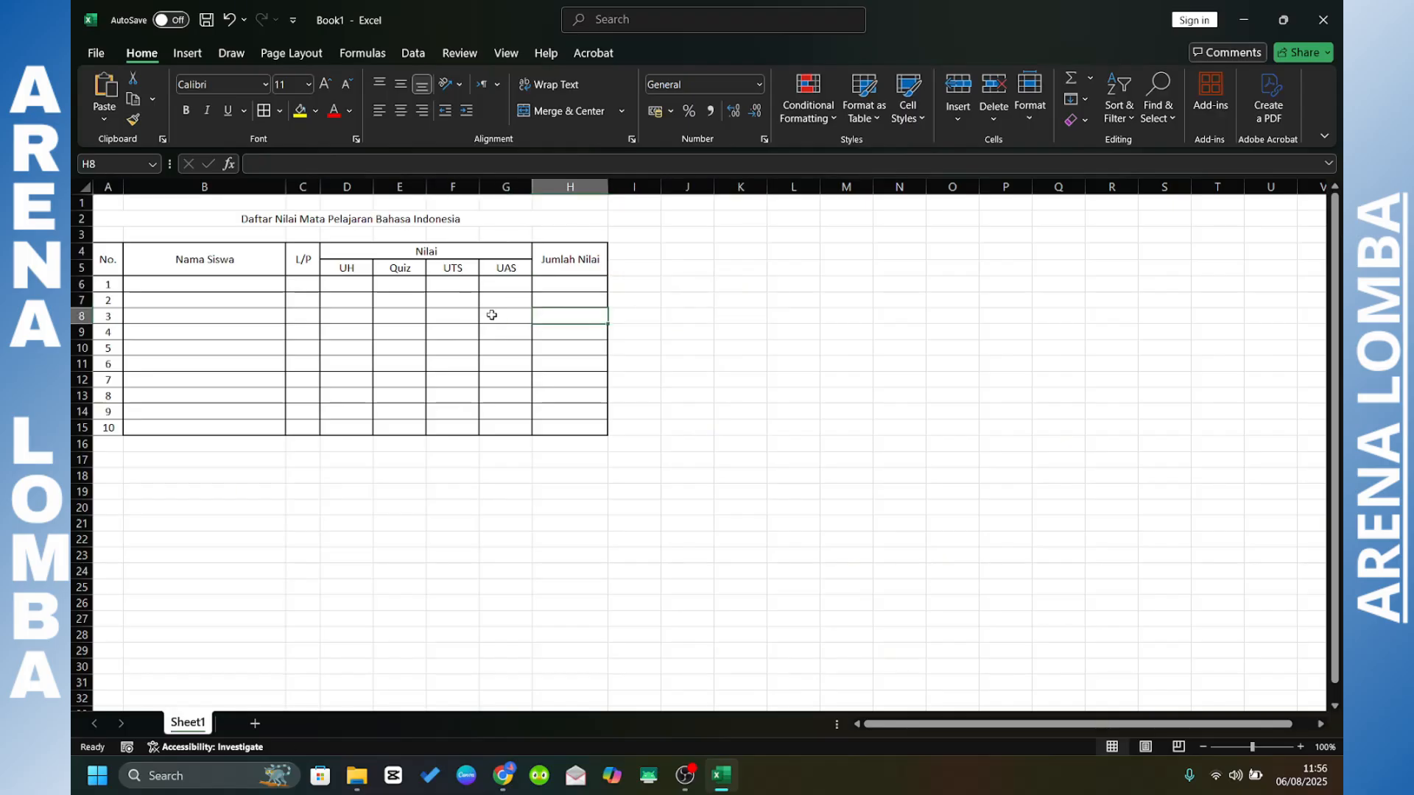
{"action": "left_click", "coordinate": [400, 306]}
{"action": "left_click", "coordinate": [626, 271]}
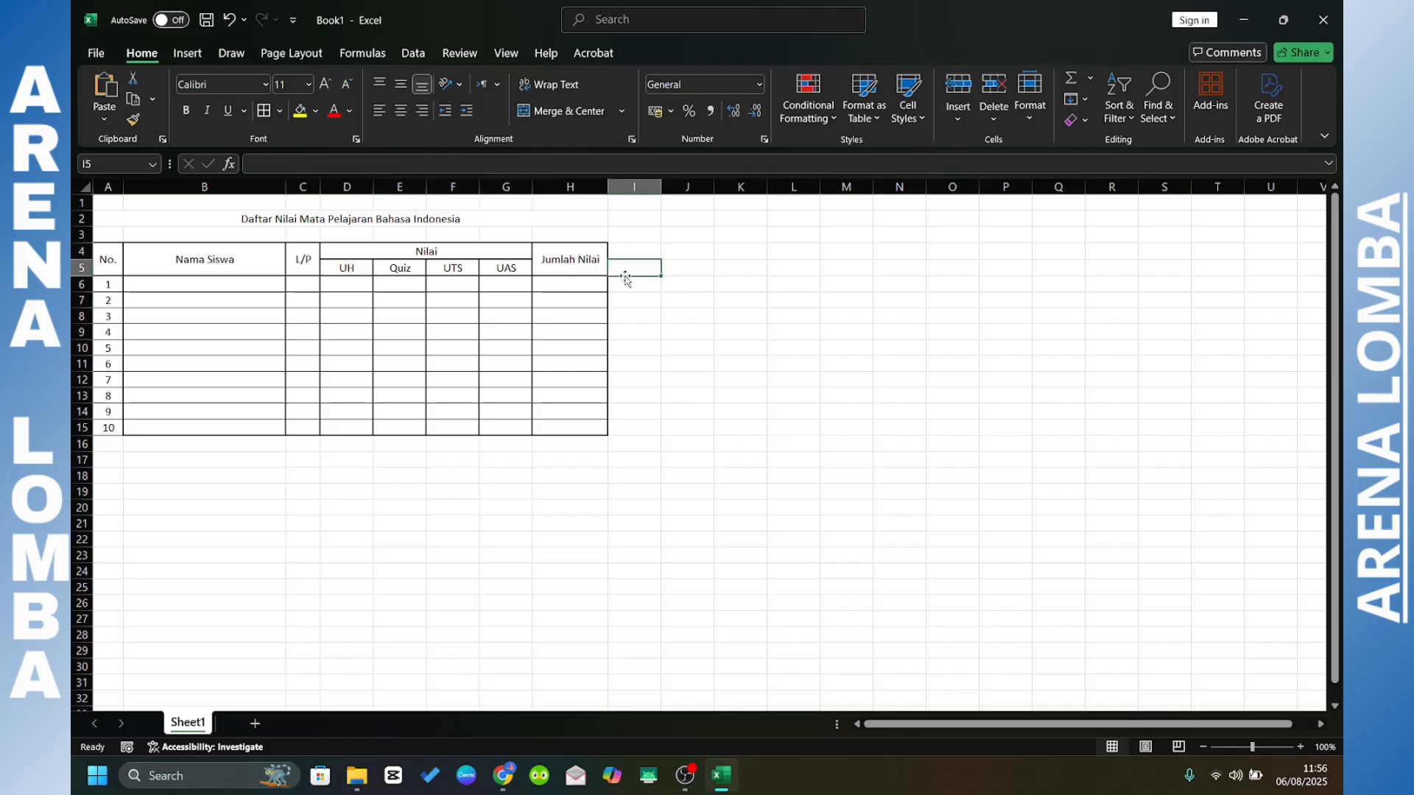
{"action": "left_click", "coordinate": [675, 247]}
- Fill the header range A4:H5 with the base green theme color
{"action": "left_click_drag", "start_coordinate": [582, 267], "coordinate": [110, 262]}
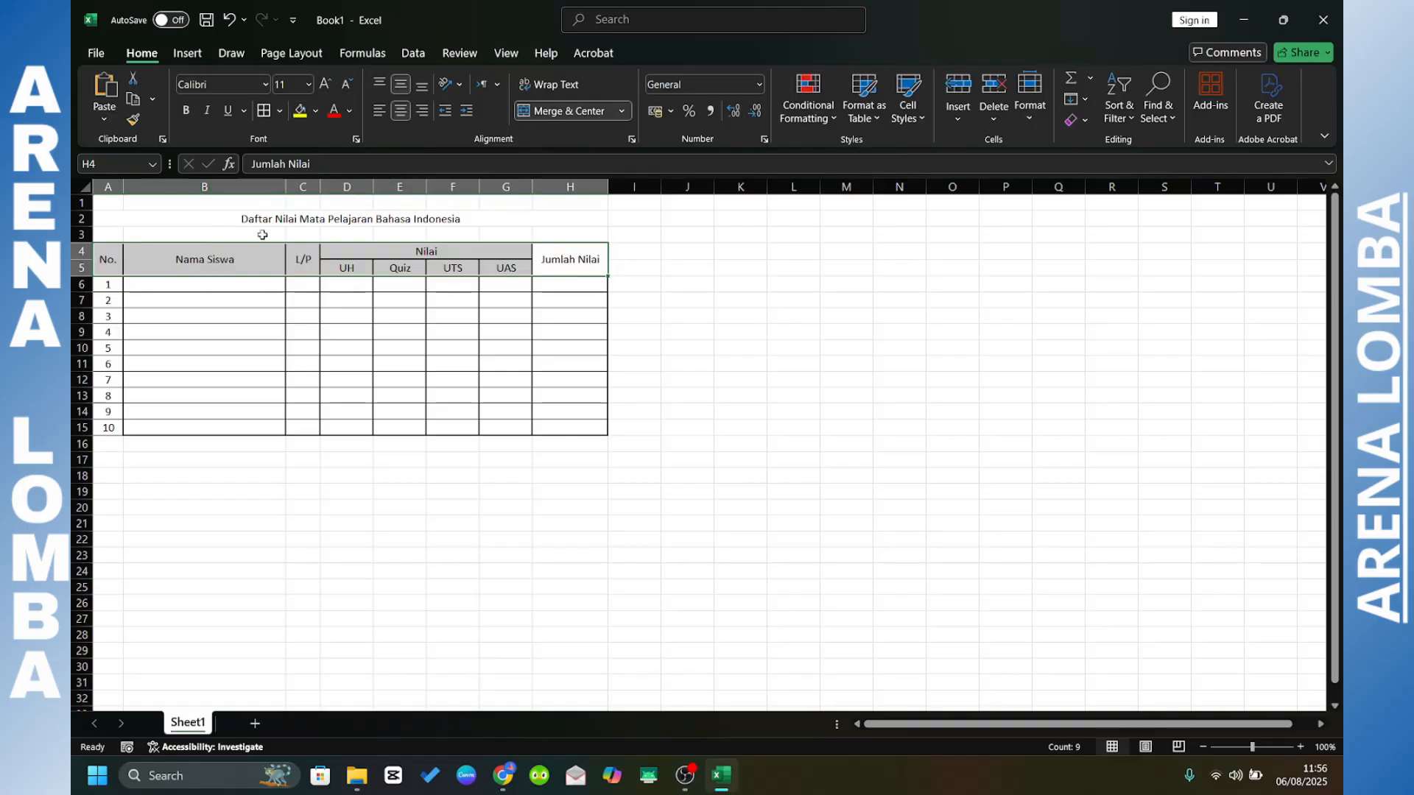
{"action": "left_click", "coordinate": [558, 267]}
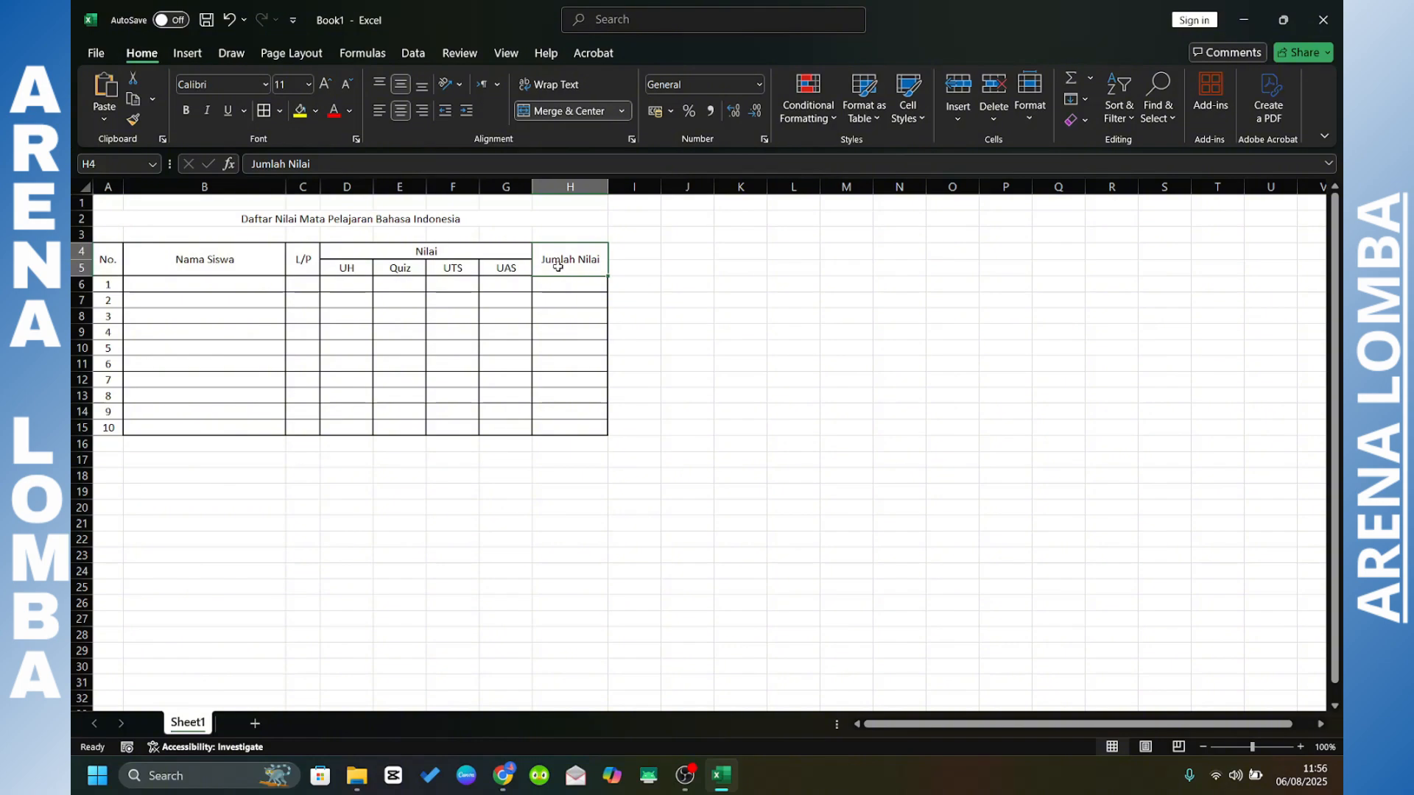
{"action": "left_click_drag", "start_coordinate": [662, 272], "coordinate": [119, 262]}
{"action": "left_click", "coordinate": [555, 266]}
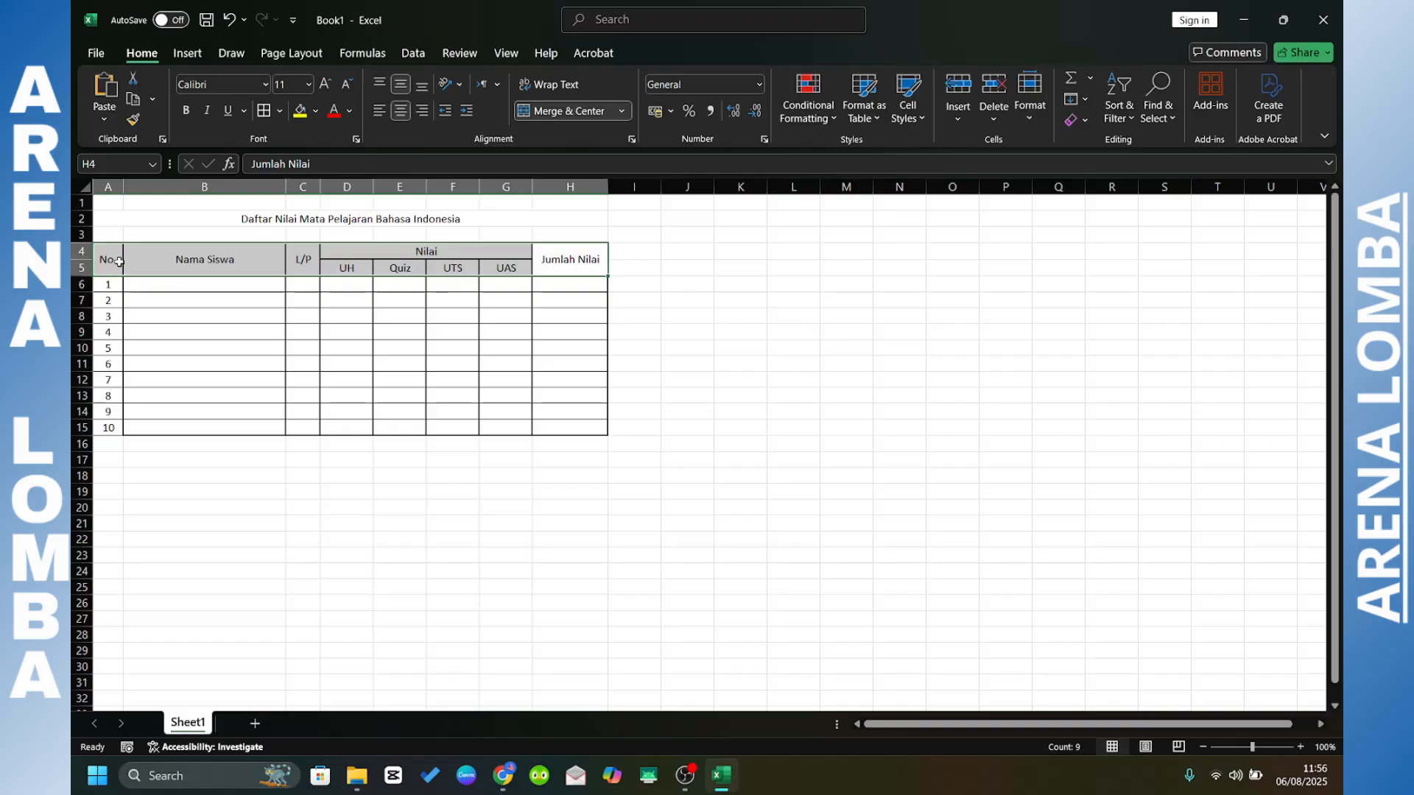
{"action": "left_click", "coordinate": [314, 112]}
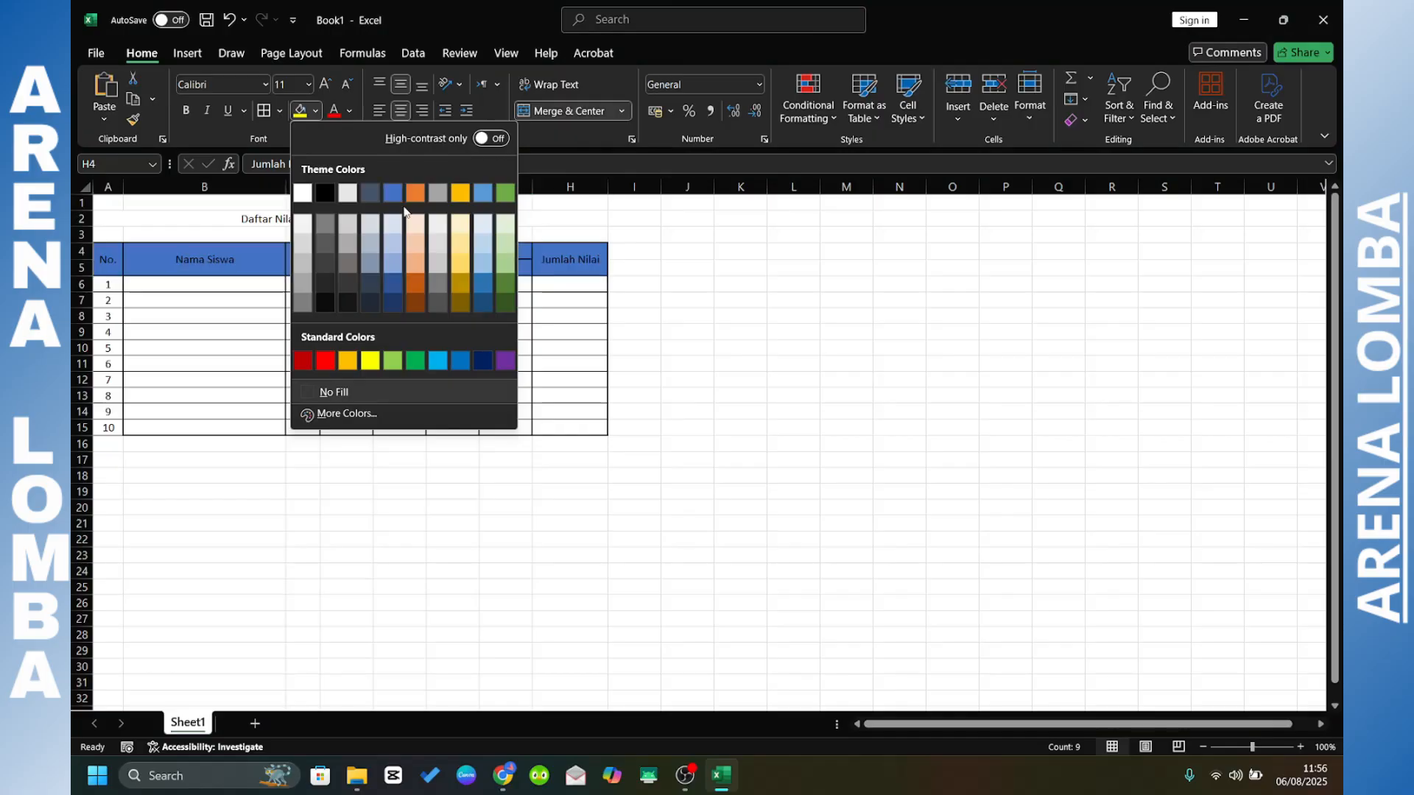
{"action": "left_click", "coordinate": [501, 195]}
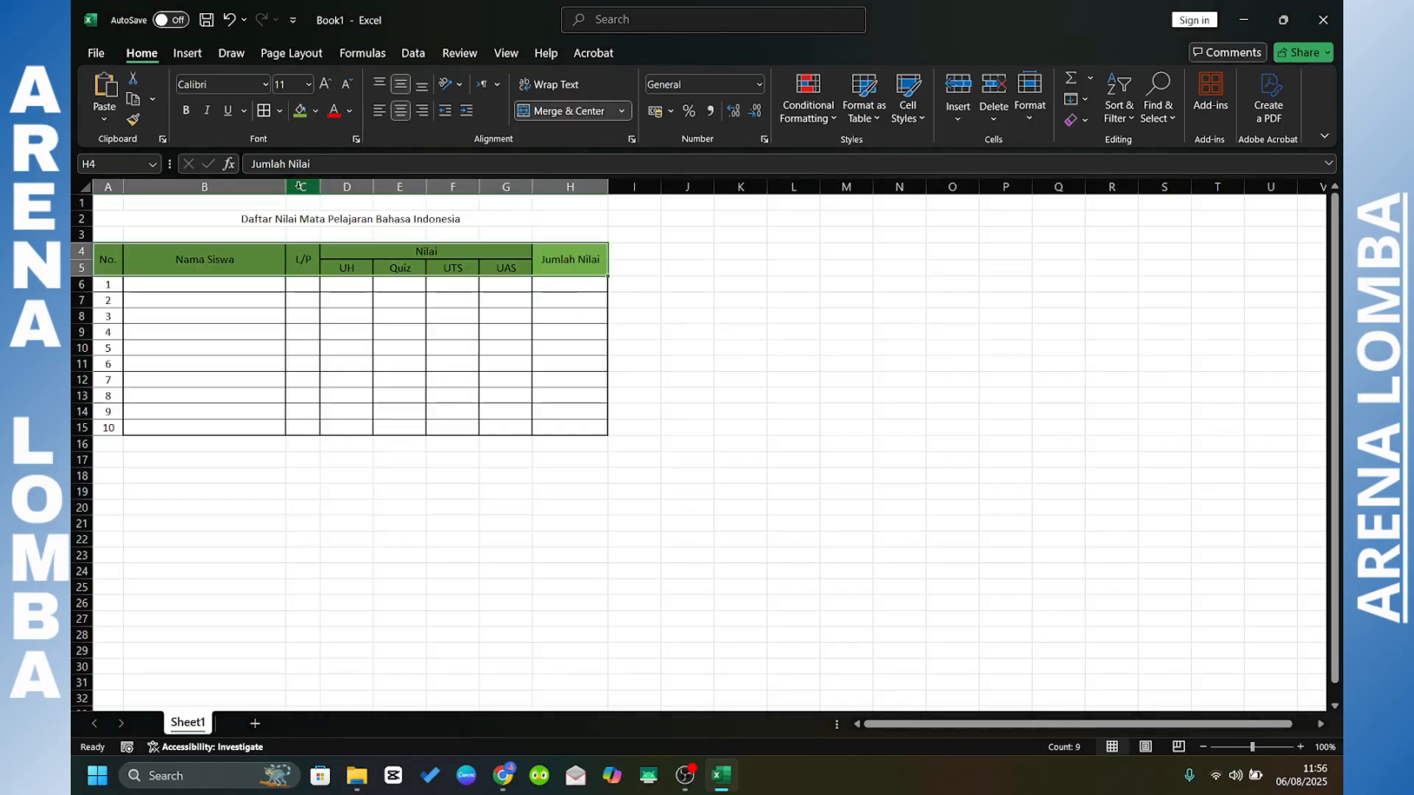
- Increase the header text in A4:H5 to font size 12 and make it bold
{"action": "left_click", "coordinate": [324, 85]}
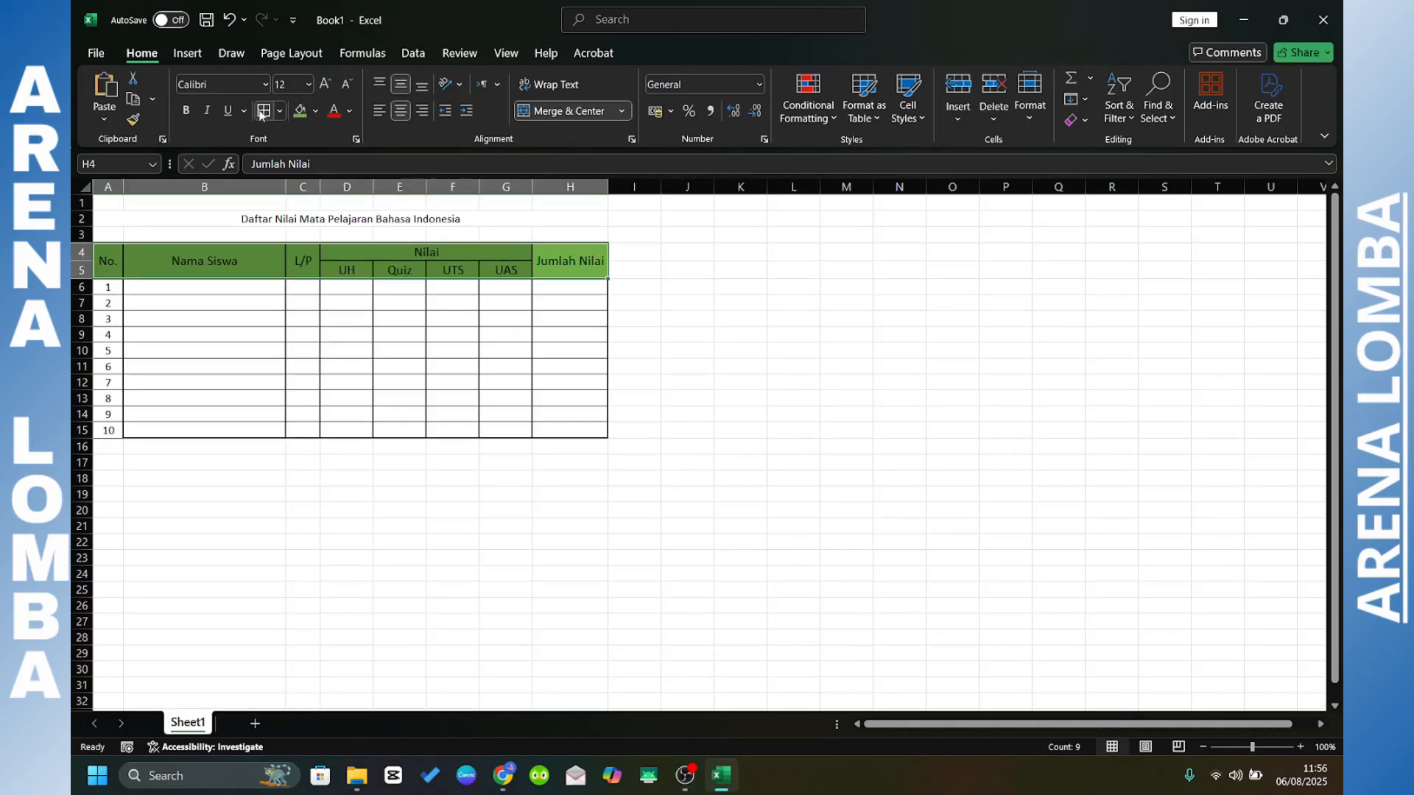
{"action": "left_click", "coordinate": [290, 300]}
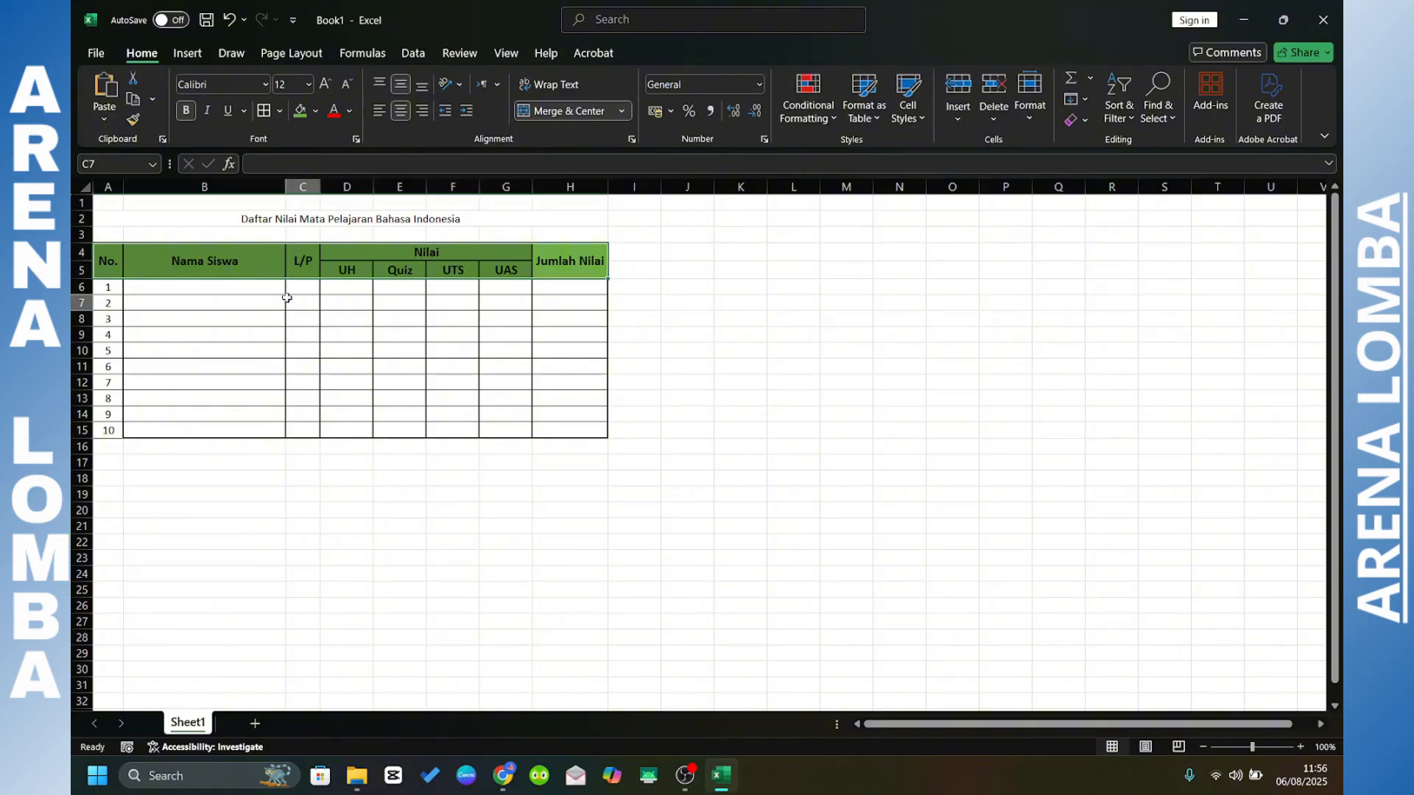
{"action": "left_click", "coordinate": [473, 306]}
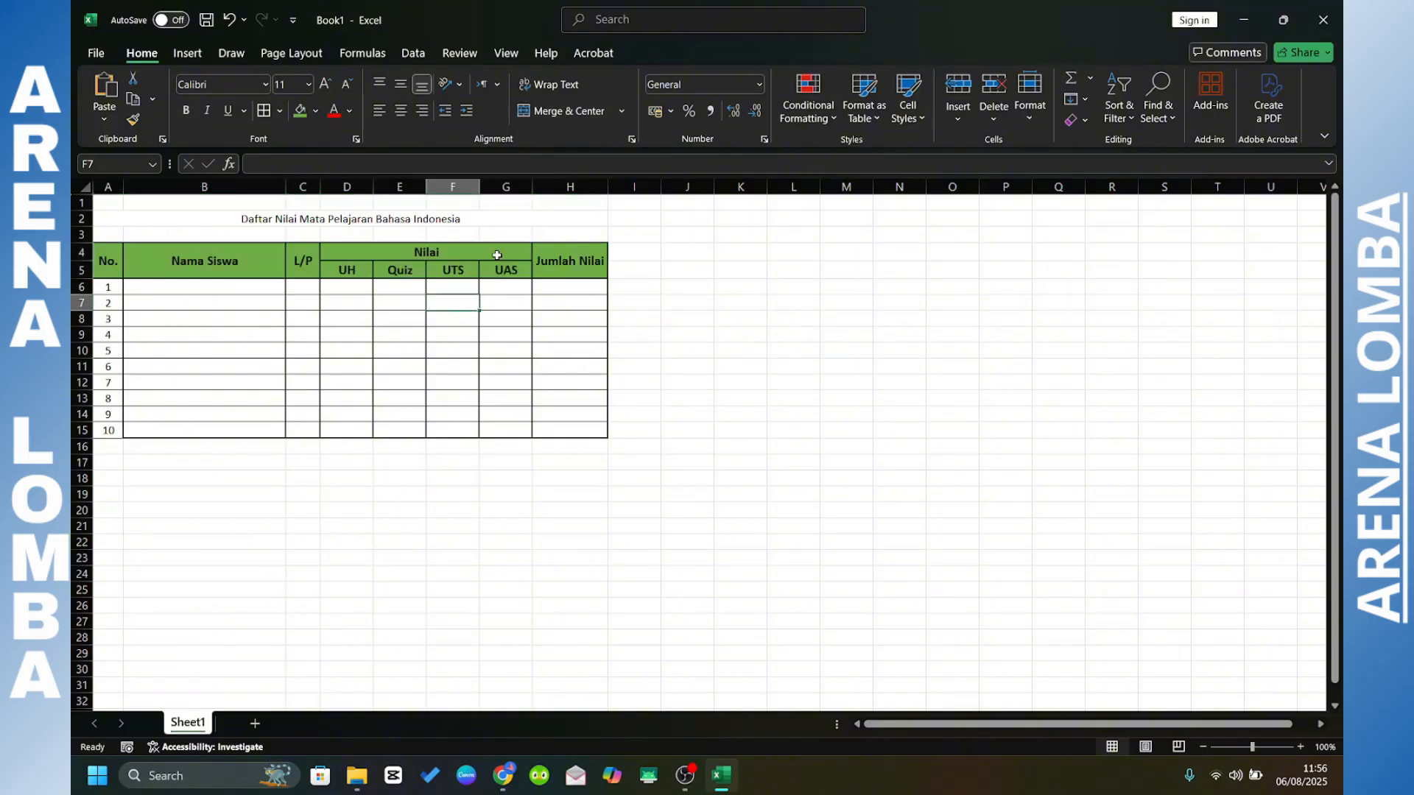
- Increase the merged title in row 2 to font size 14 and make it bold
{"action": "left_click", "coordinate": [519, 218]}
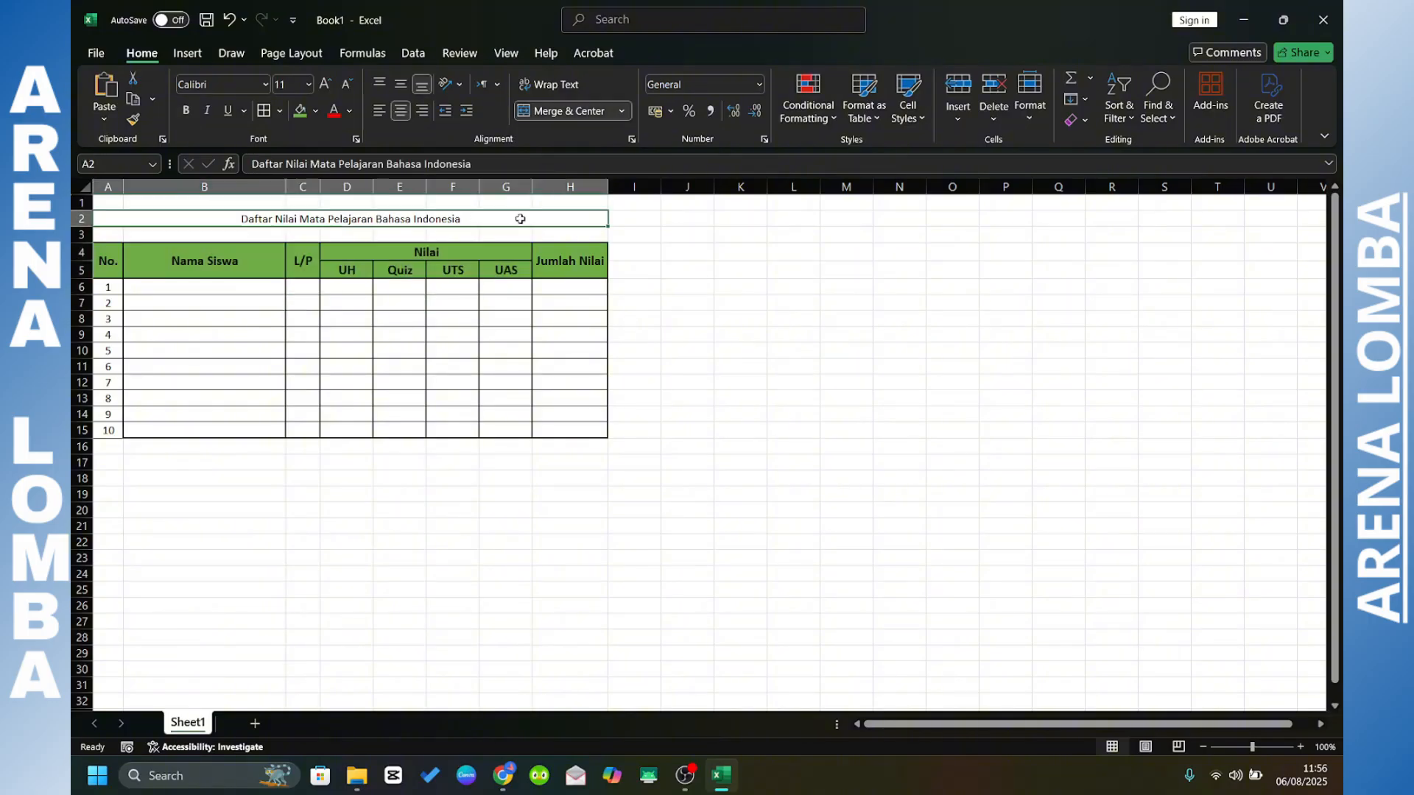
{"action": "left_click", "coordinate": [325, 84]}
{"action": "left_click", "coordinate": [325, 83]}
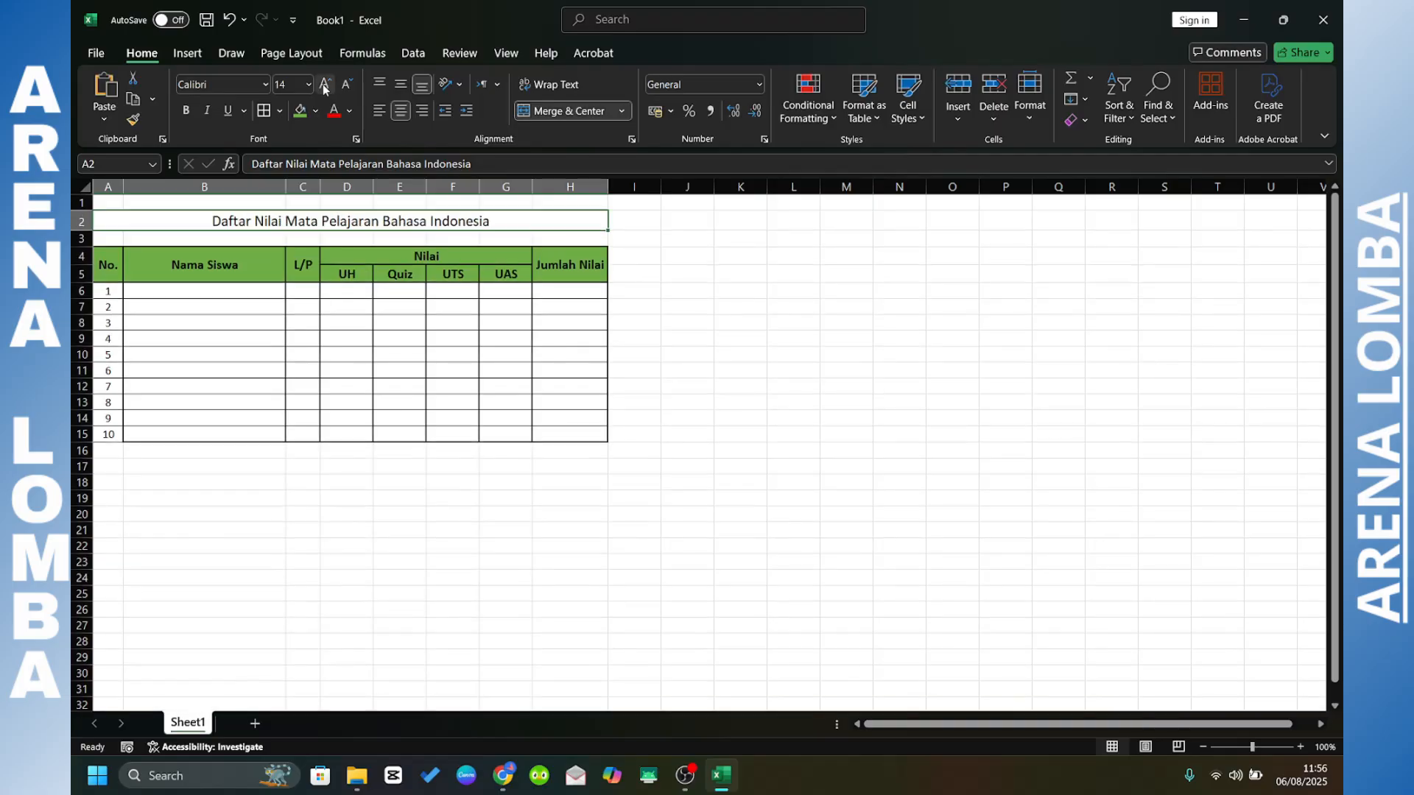
{"action": "left_click", "coordinate": [187, 116]}
{"action": "left_click", "coordinate": [780, 371]}
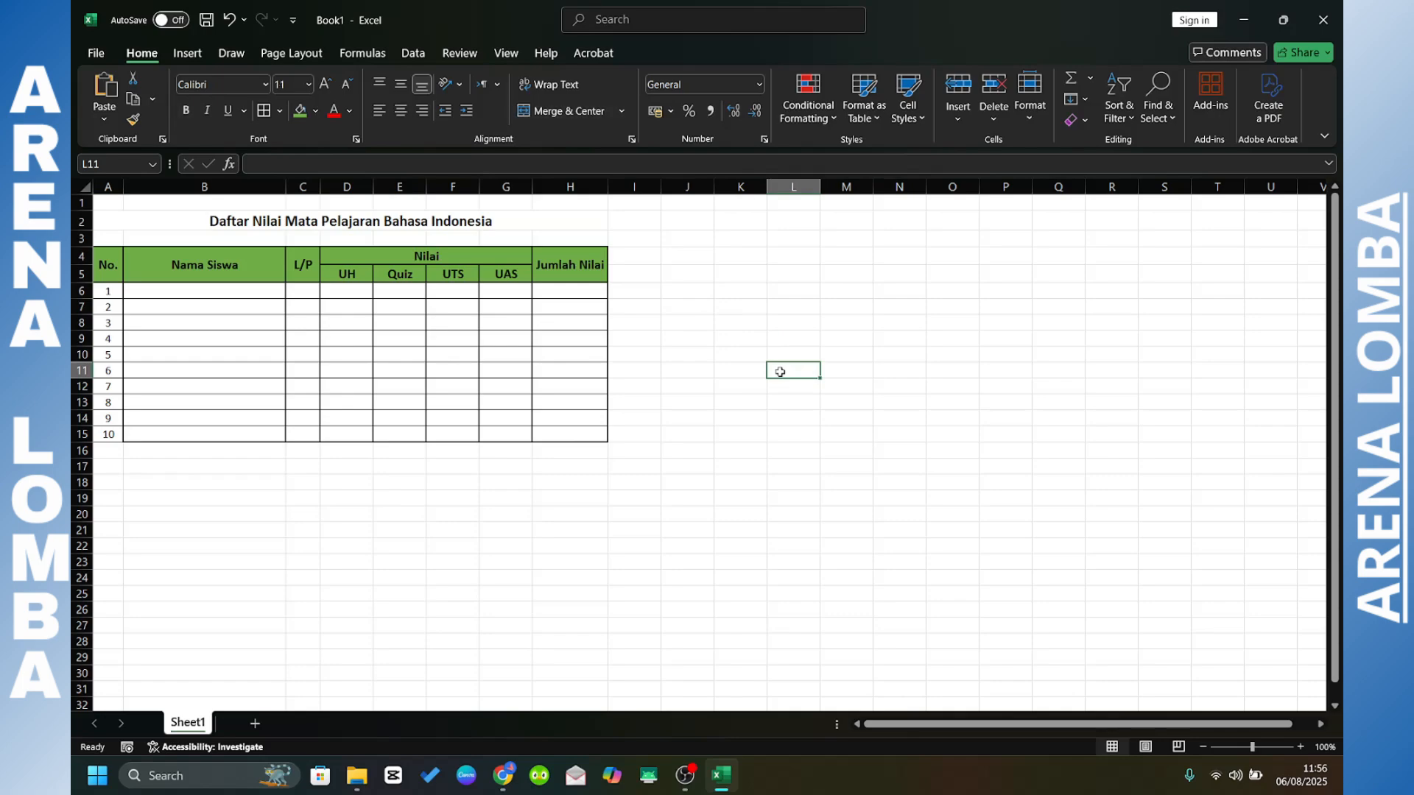